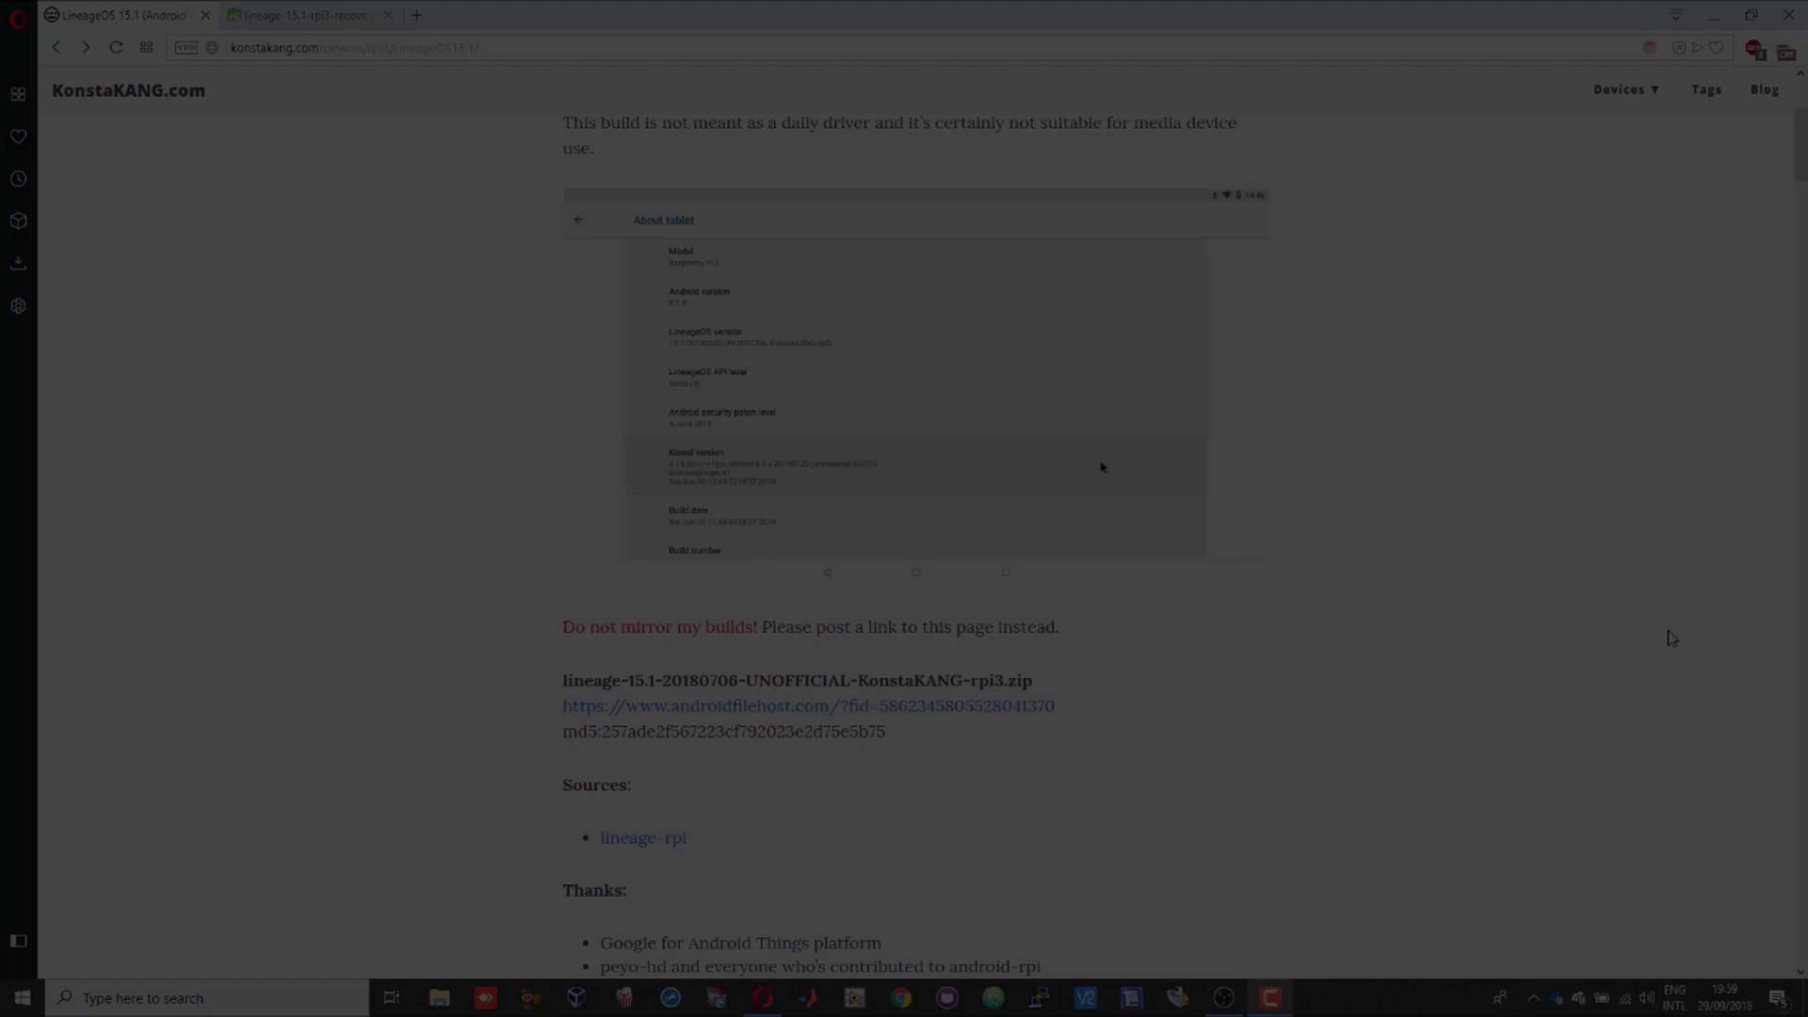
- Place SD Formatter beside Win32 Disk Imager so both windows are visible
{"action": "scroll", "coordinate": [1672, 639], "scroll_direction": "up", "scroll_amount": 4}
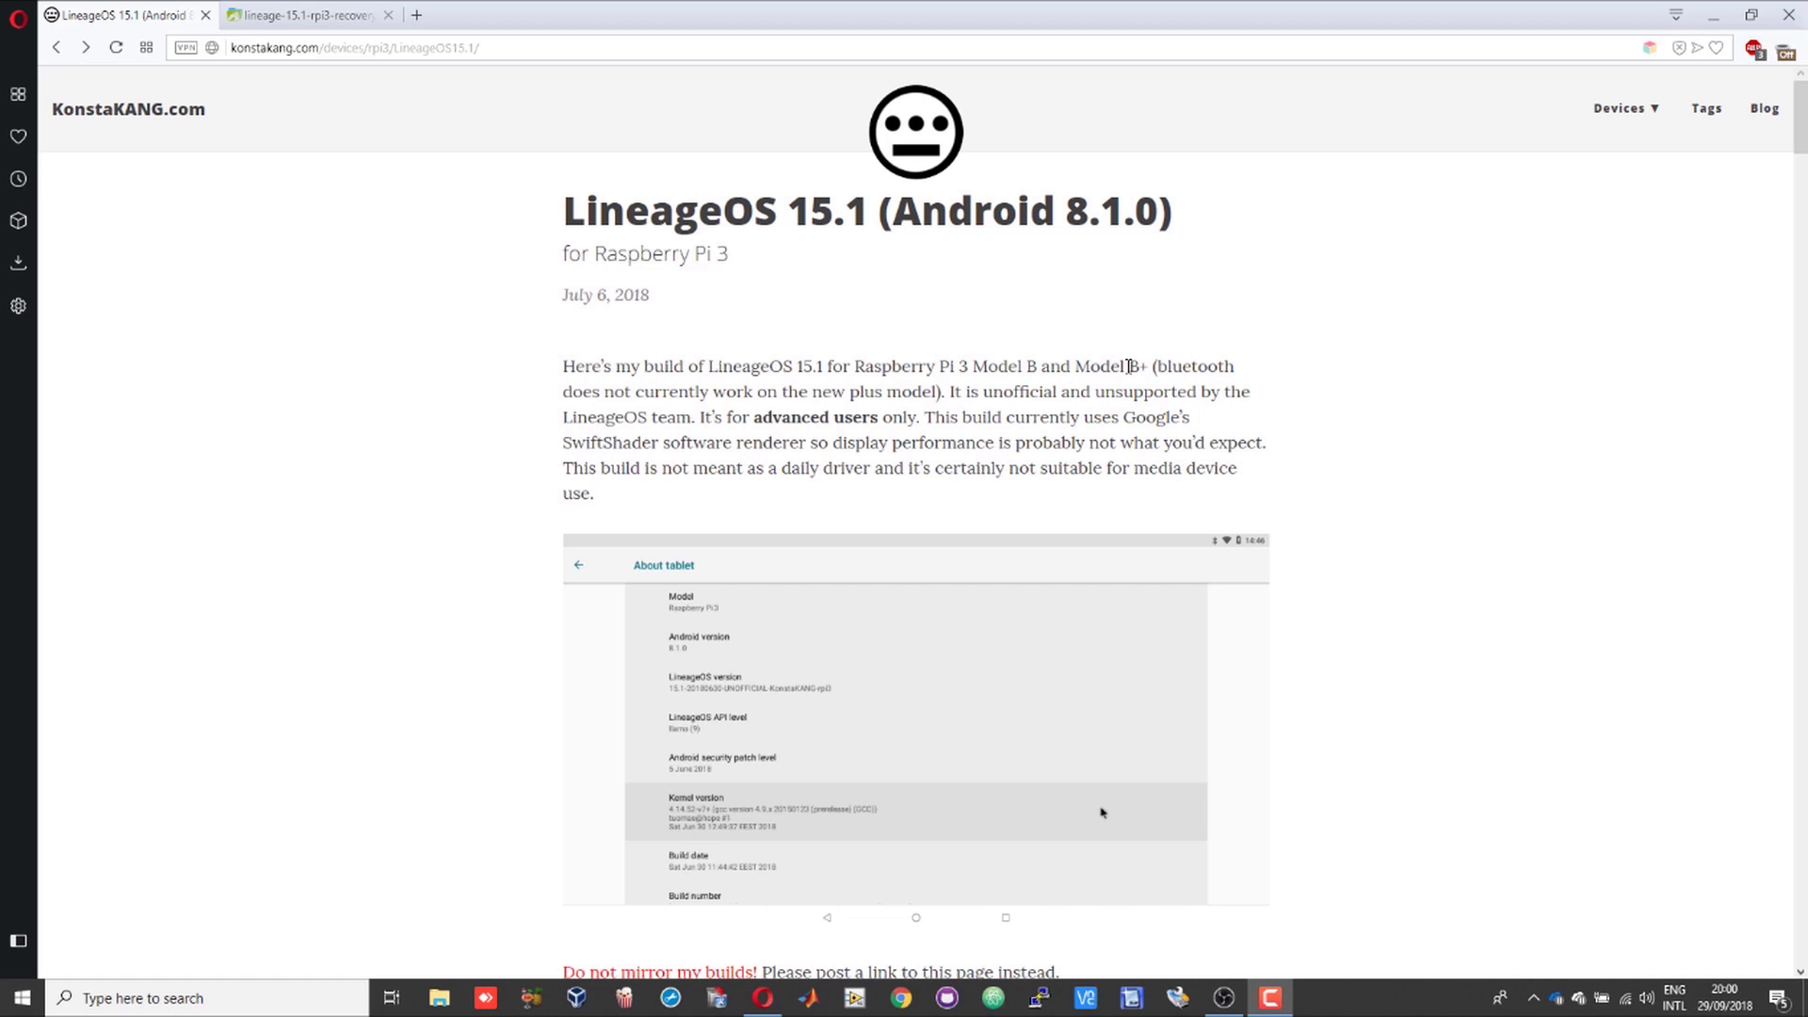
{"action": "left_click", "coordinate": [1129, 997]}
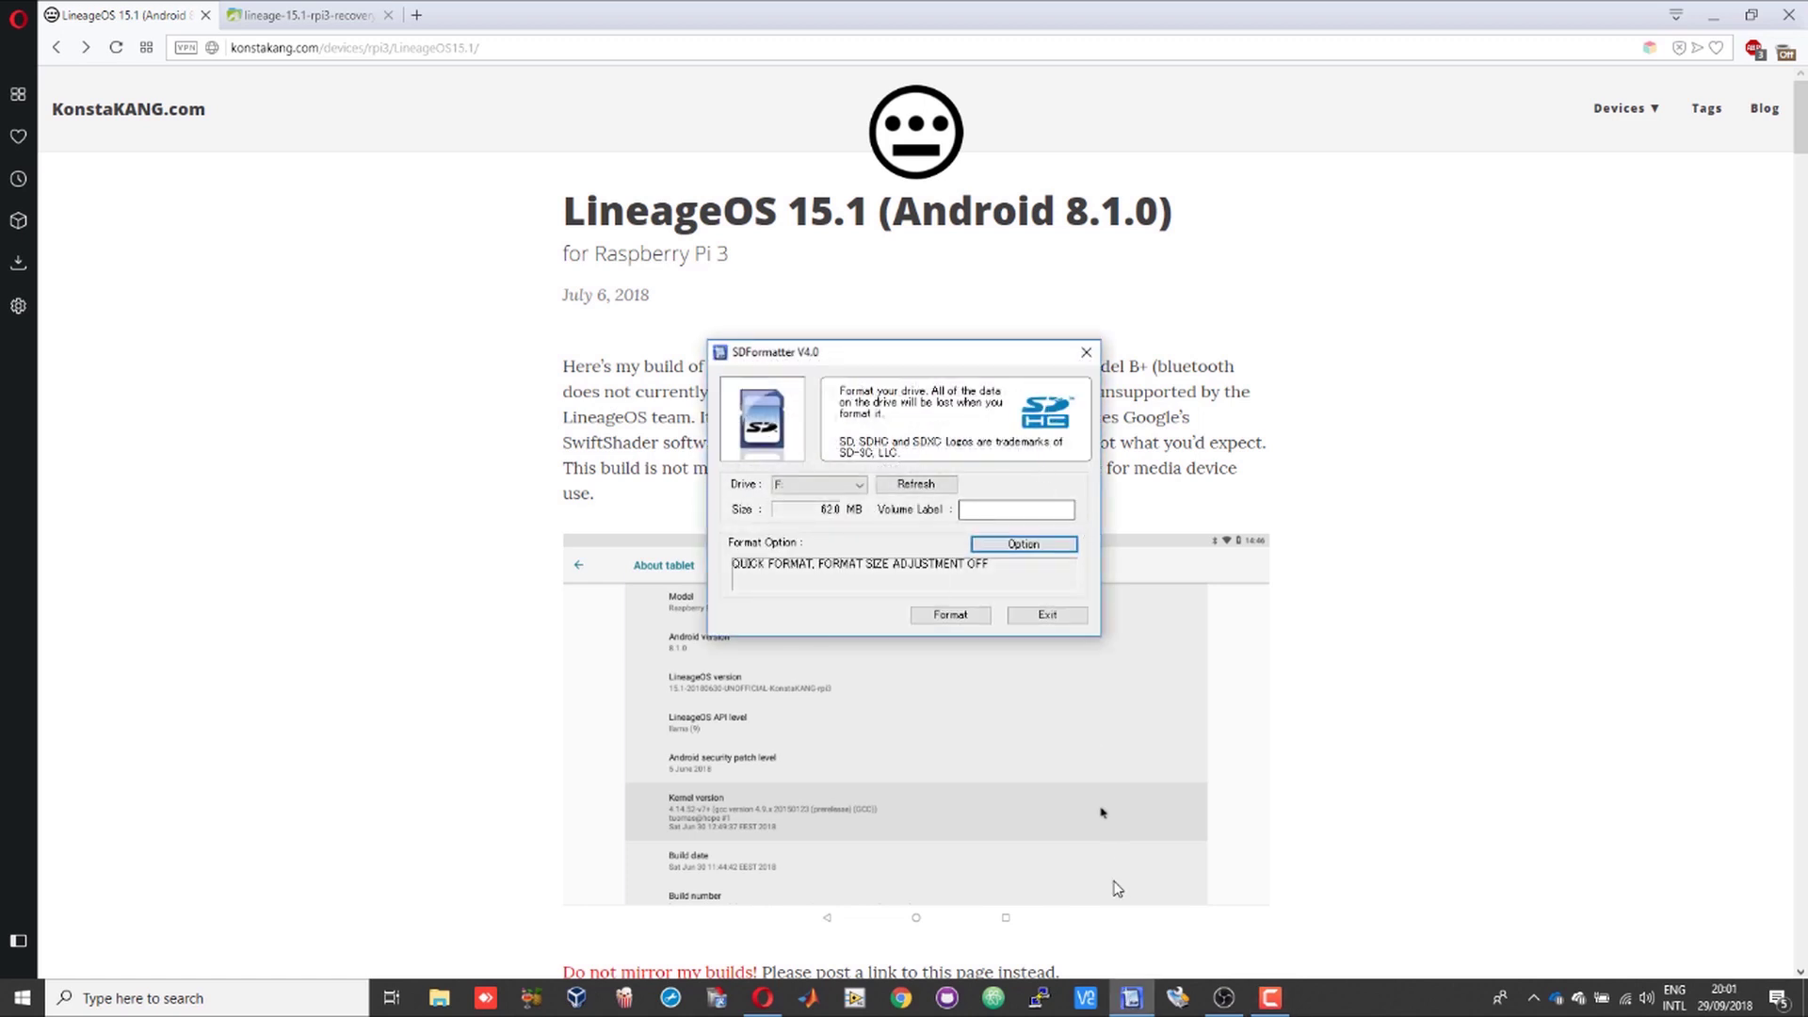
{"action": "left_click", "coordinate": [1170, 951]}
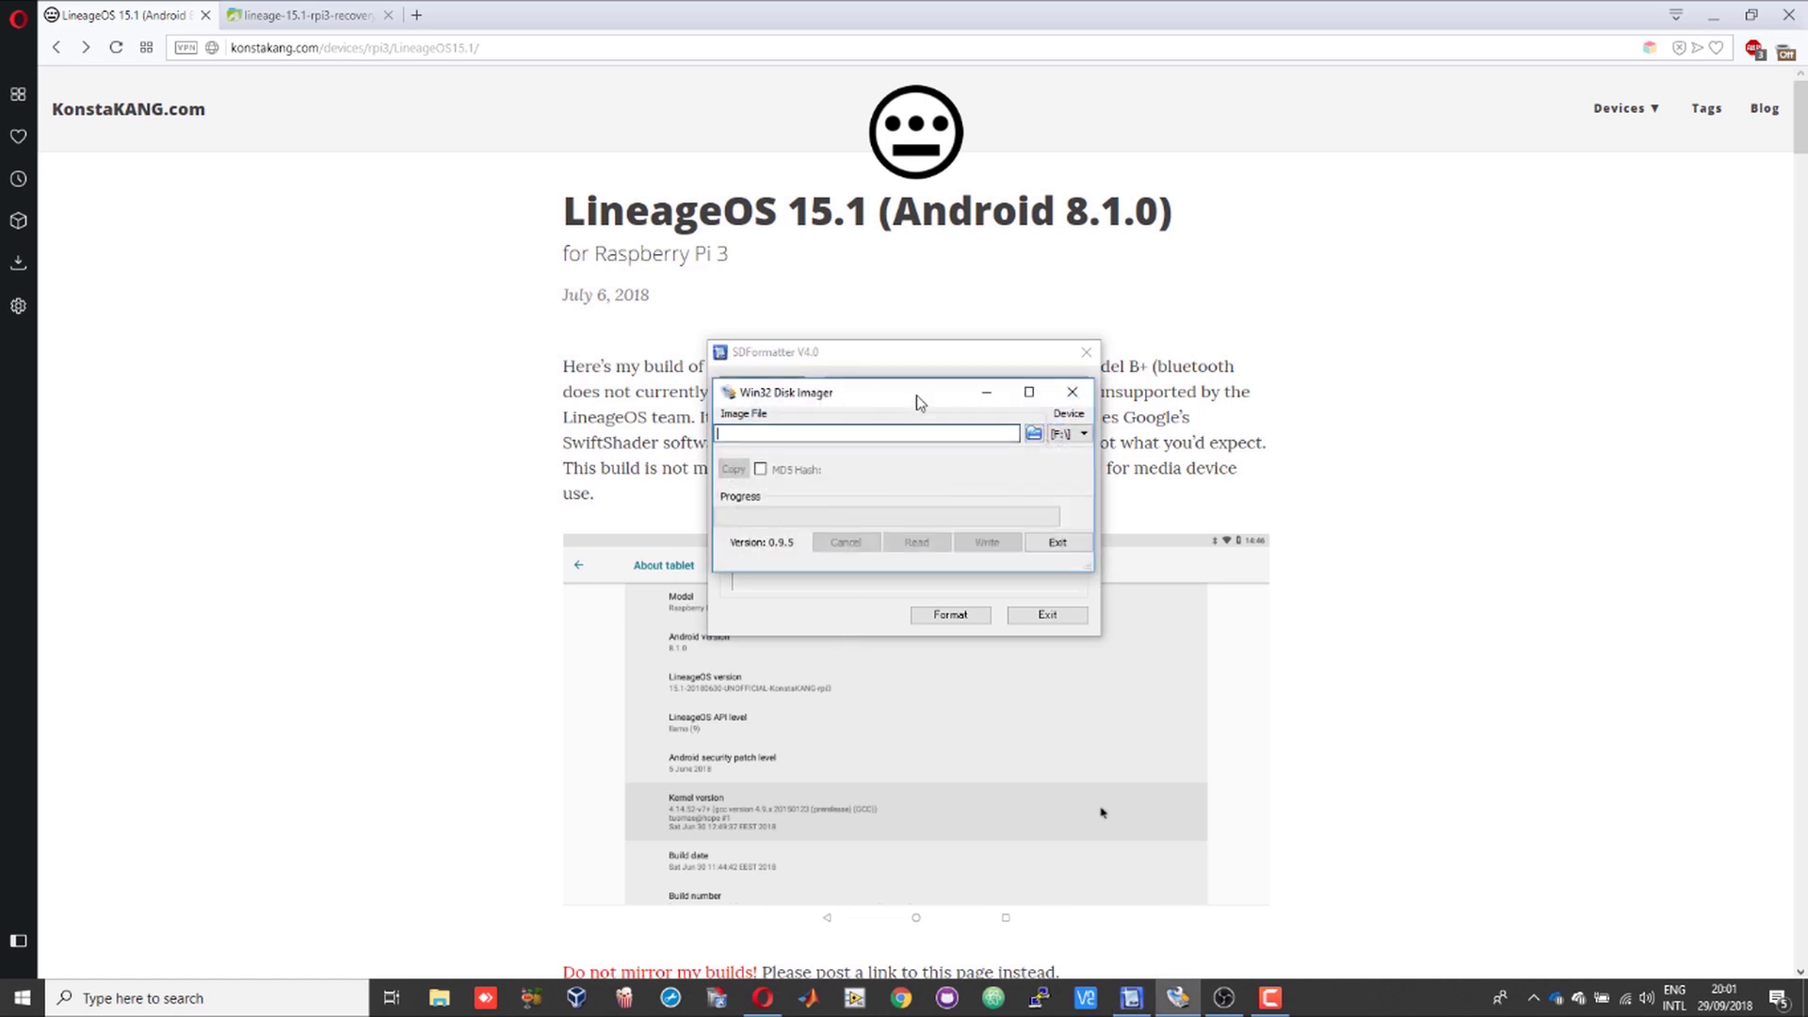
{"action": "left_click_drag", "start_coordinate": [913, 362], "coordinate": [1337, 383]}
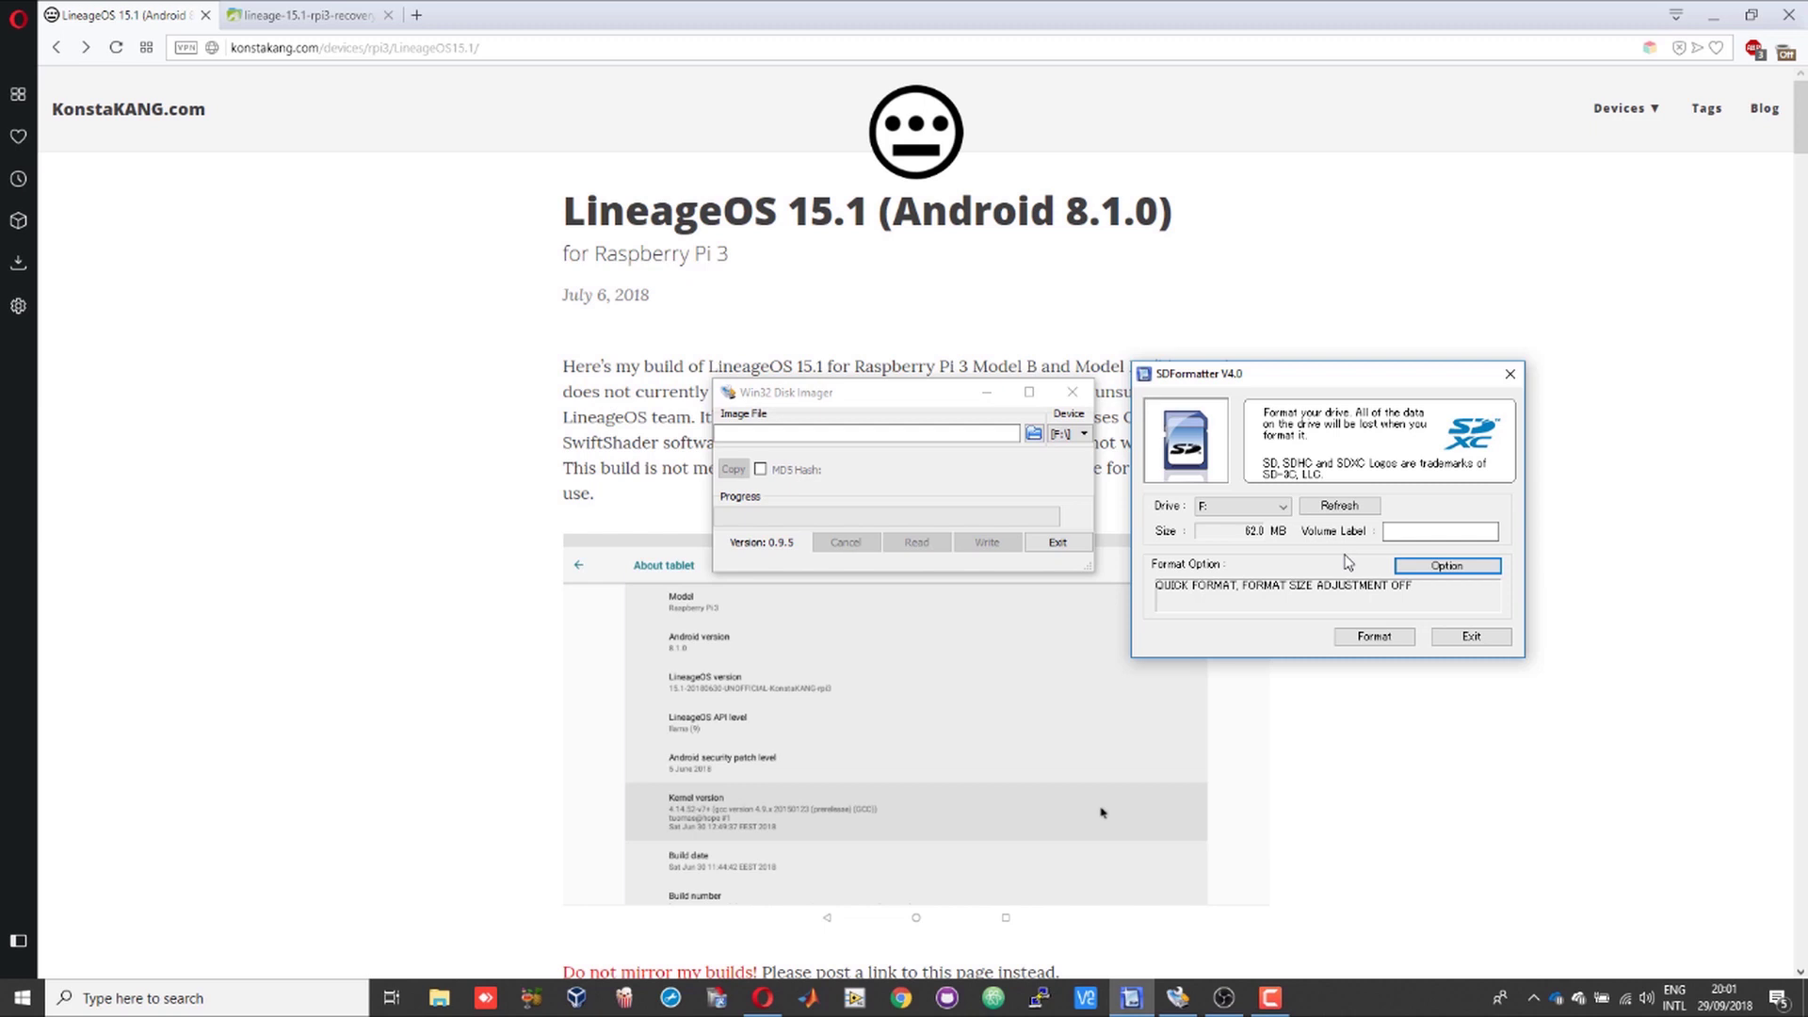
- Quick-format the SD card on F:, accept both confirmations and the completion message, then exit SD Formatter
{"action": "left_click", "coordinate": [1363, 637]}
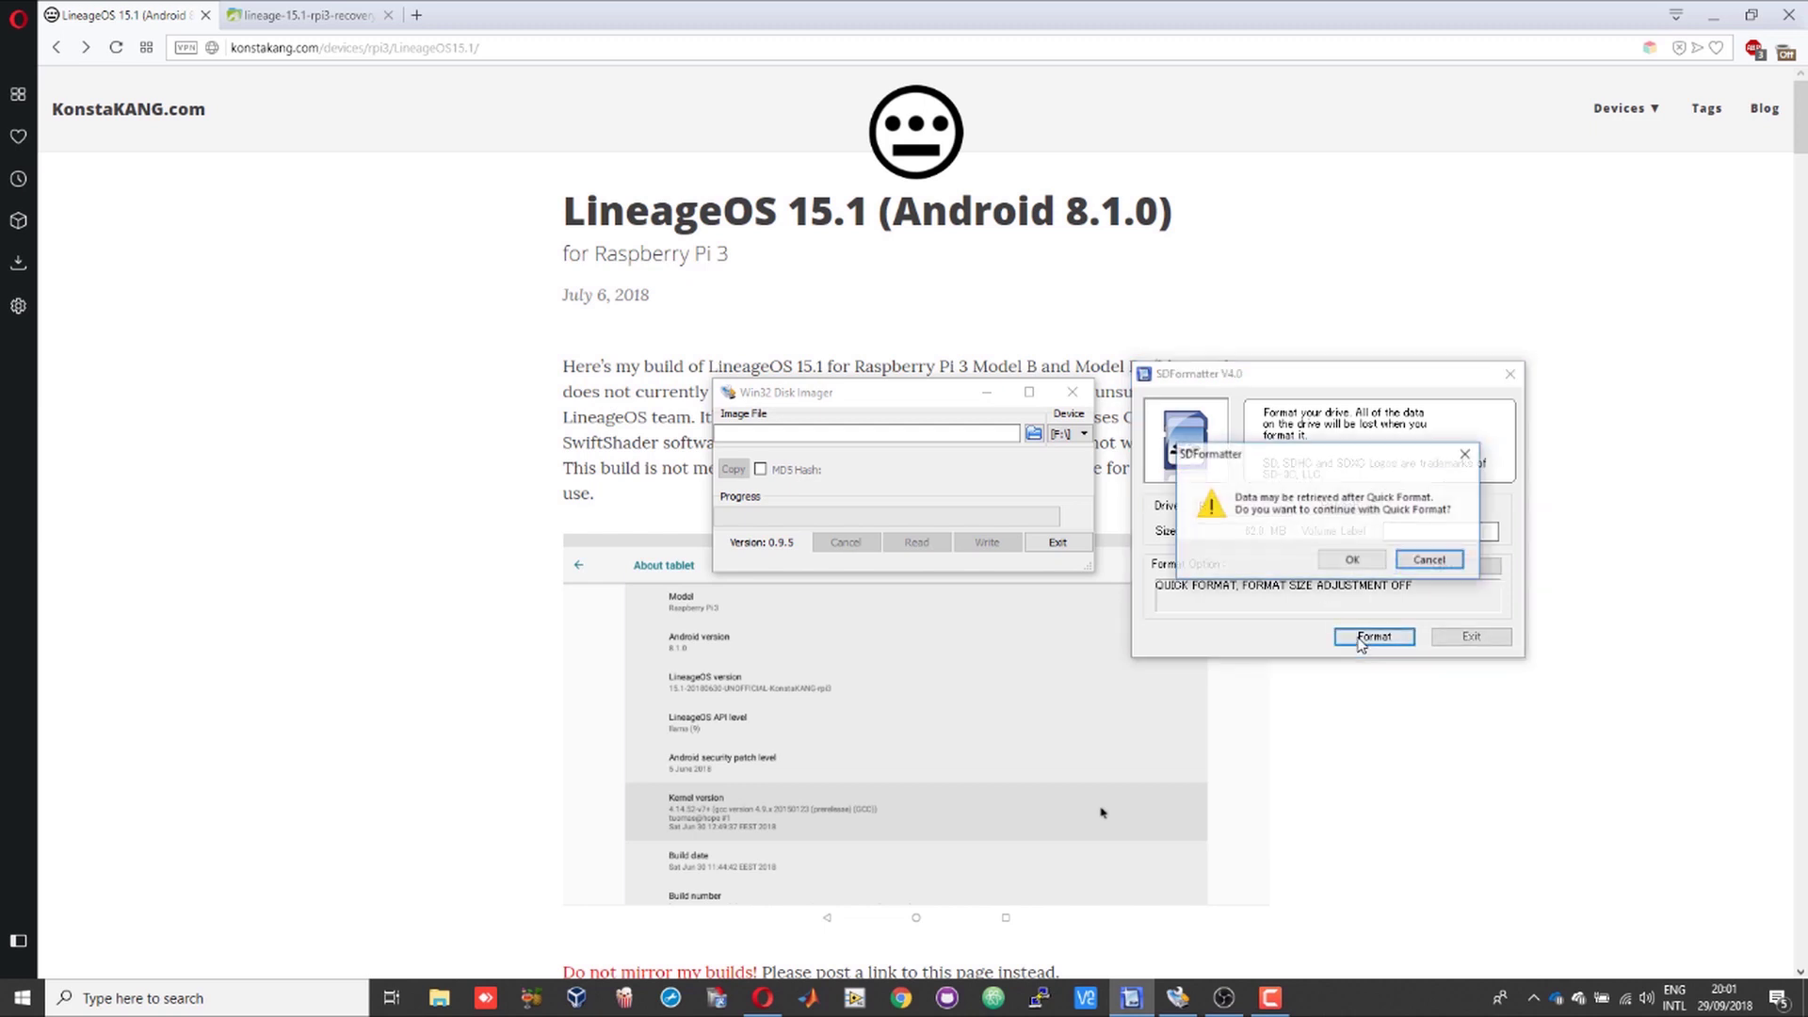
{"action": "left_click", "coordinate": [1343, 562]}
{"action": "left_click", "coordinate": [1341, 563]}
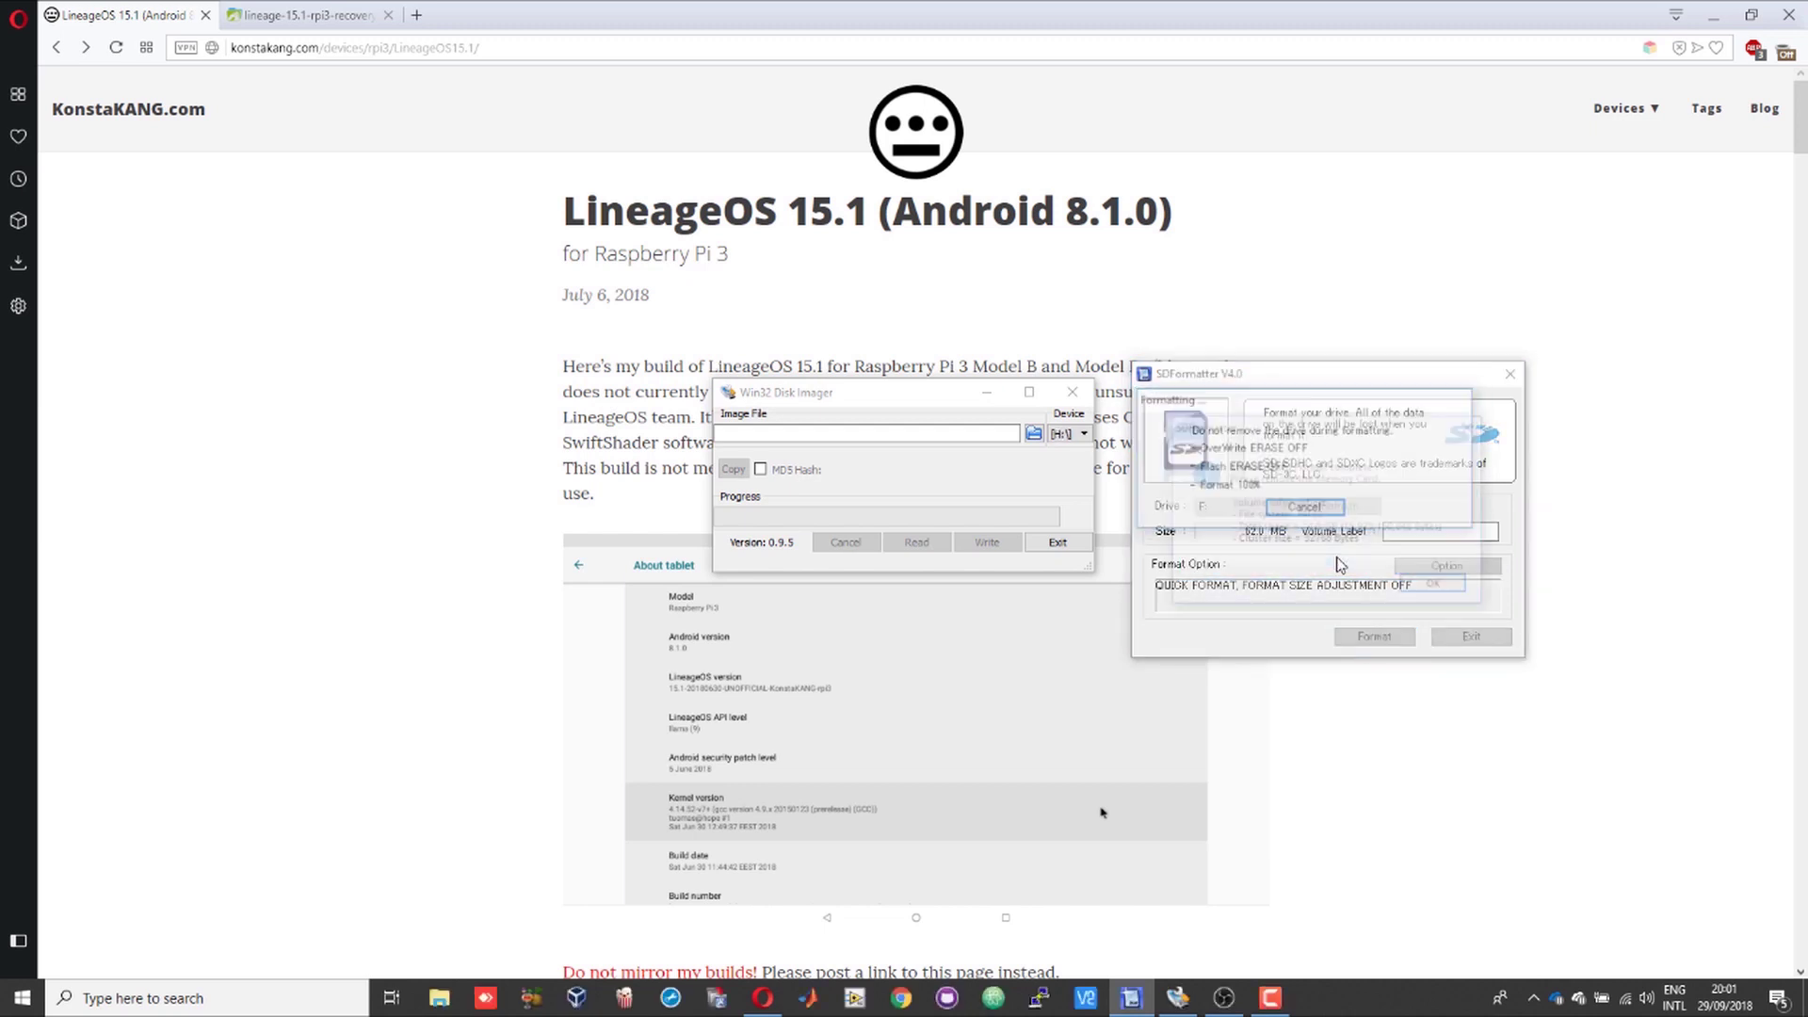
{"action": "left_click", "coordinate": [1432, 587]}
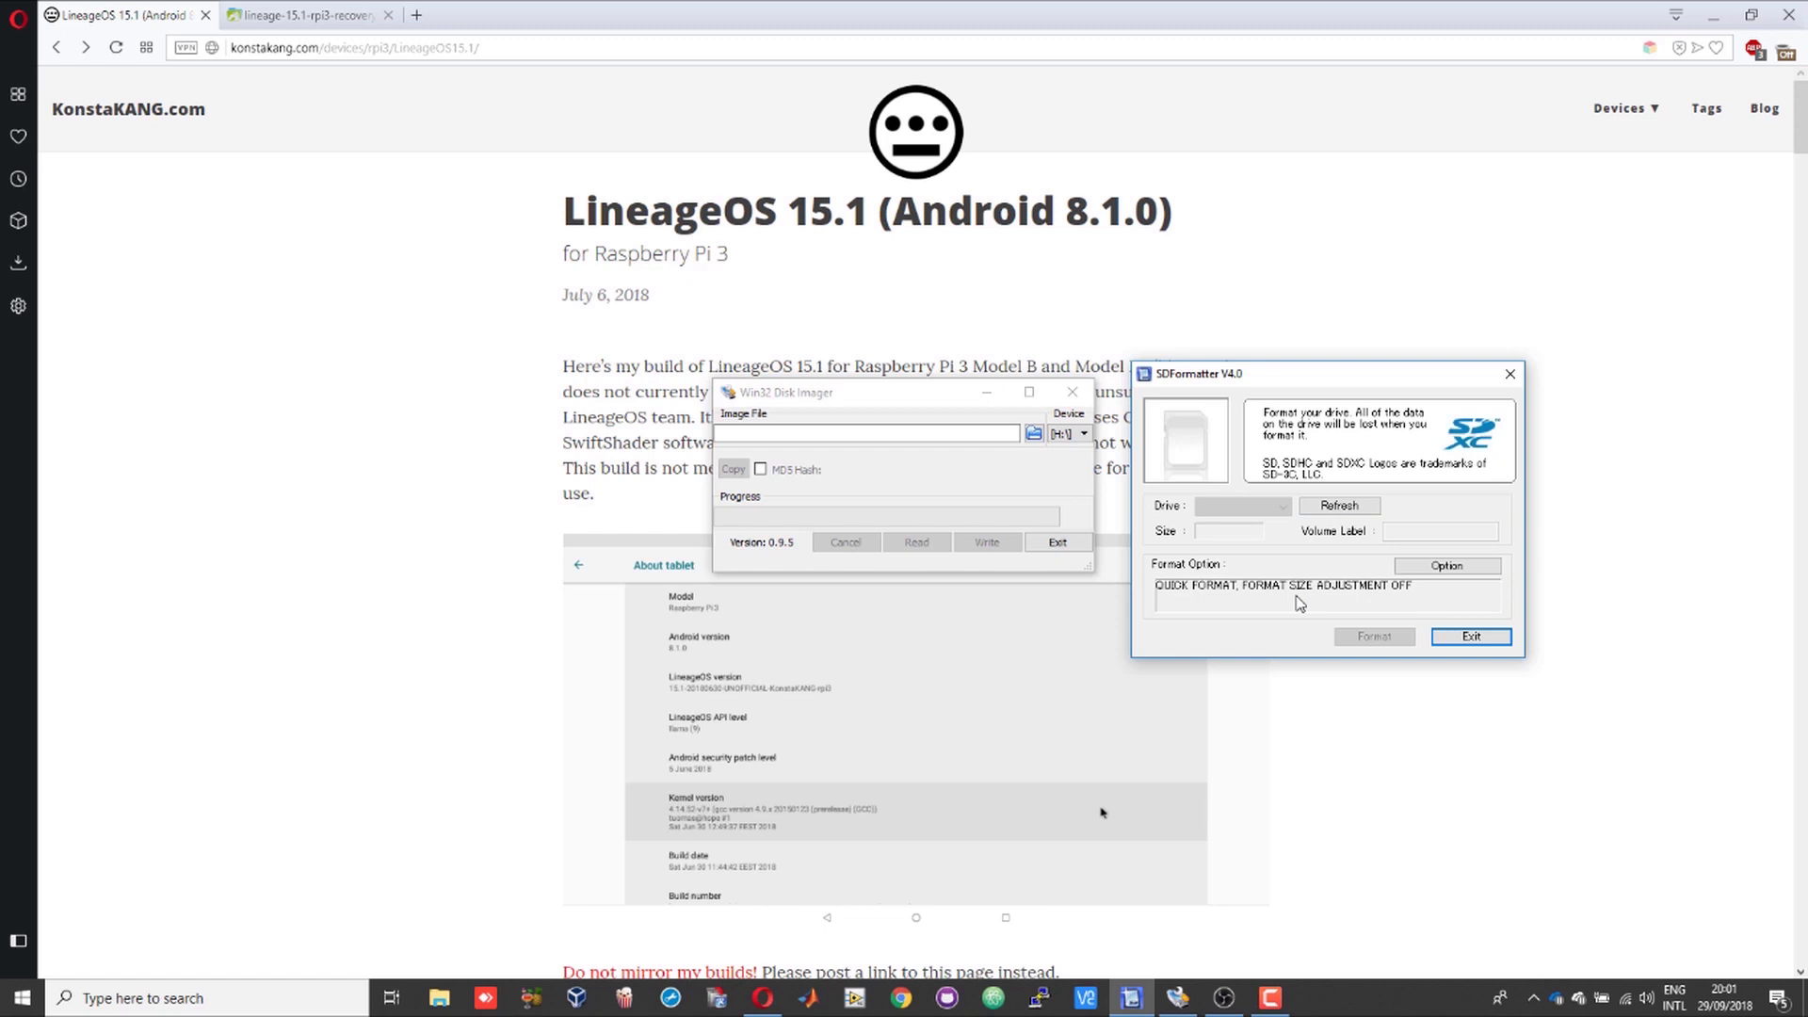
{"action": "left_click", "coordinate": [1473, 639]}
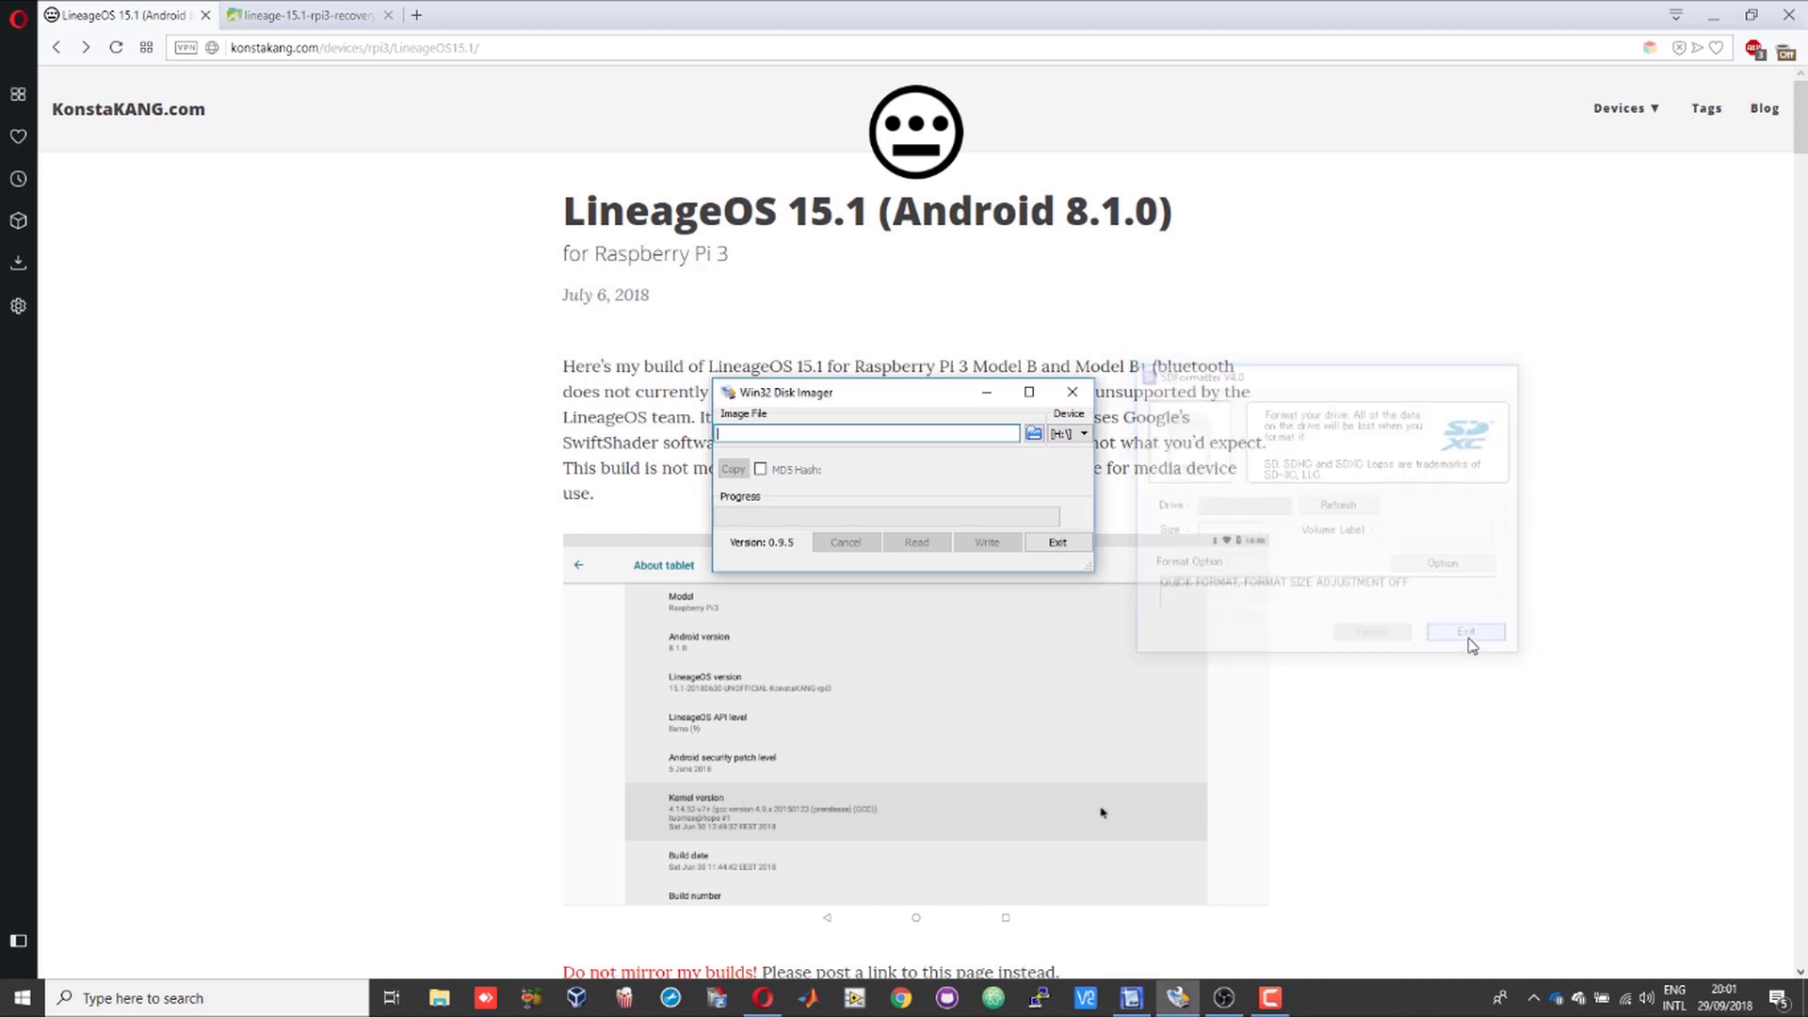
- Launch Disk Management ('Create and format hard disk partitions') from a Windows search for 'disk'
{"action": "left_click", "coordinate": [257, 1004]}
{"action": "type", "text": "disk"}
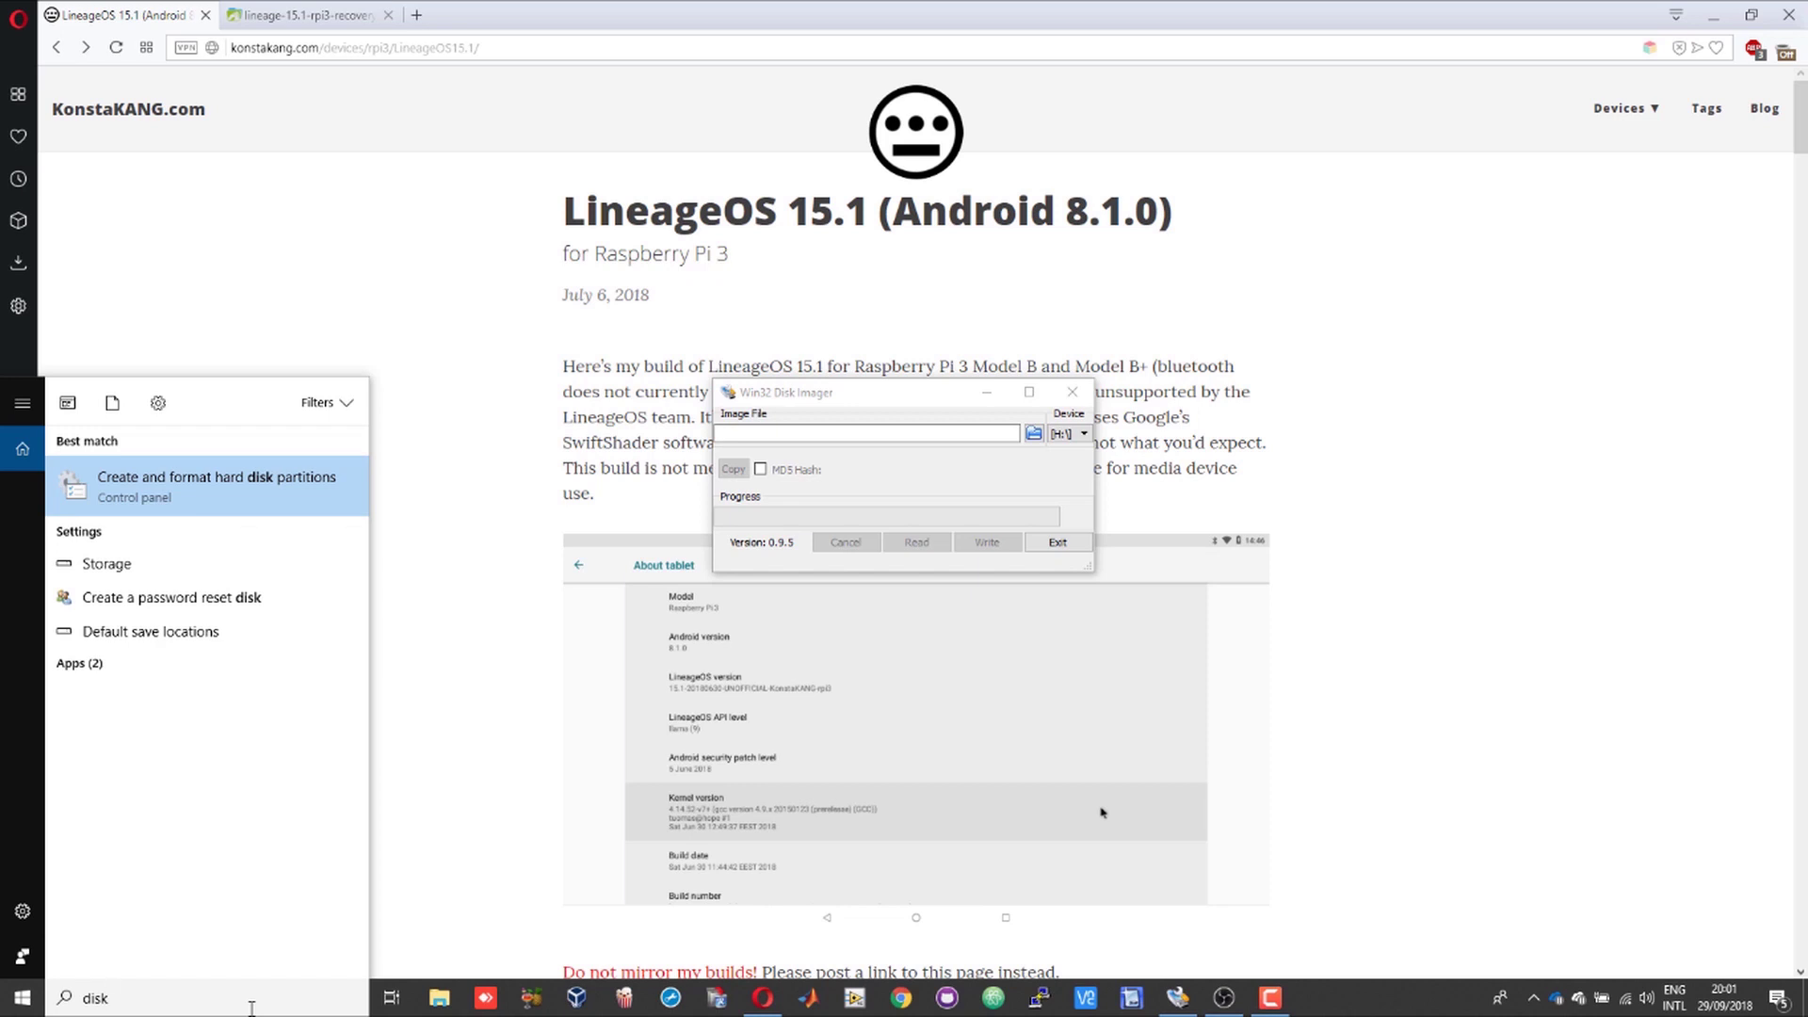
{"action": "key", "text": "Return"}
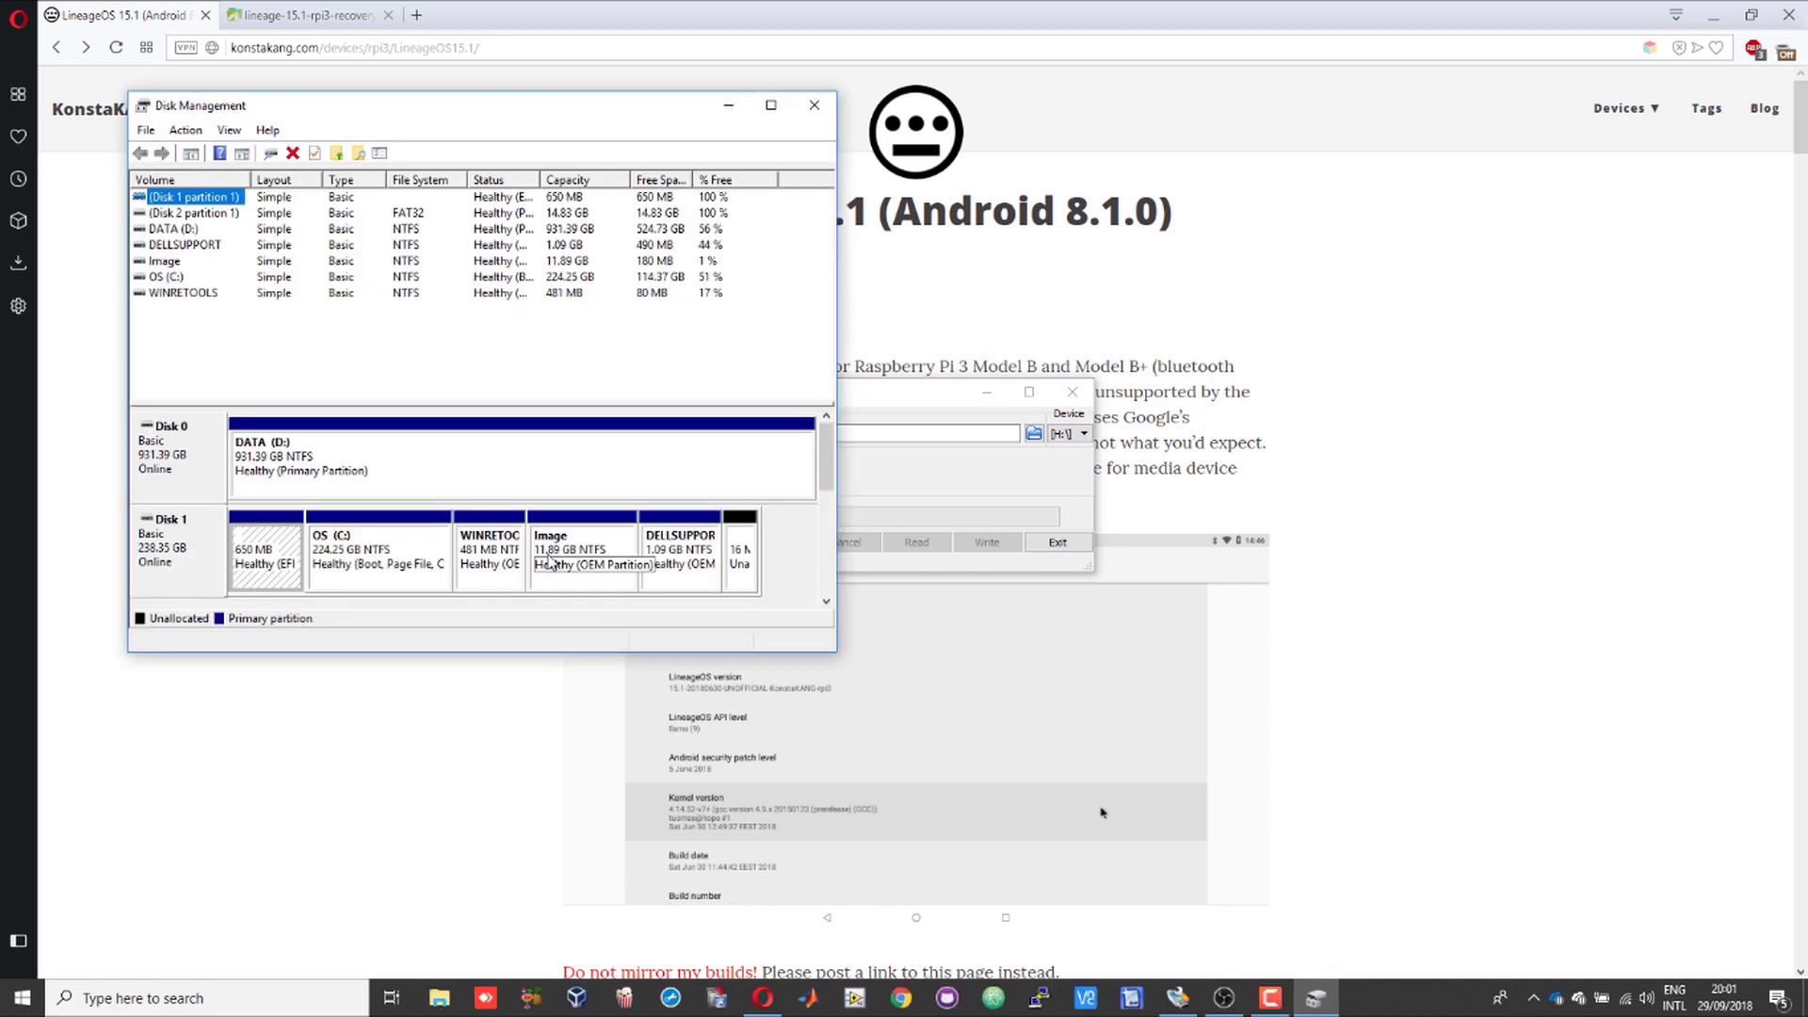
{"action": "left_click_drag", "start_coordinate": [821, 471], "coordinate": [819, 518]}
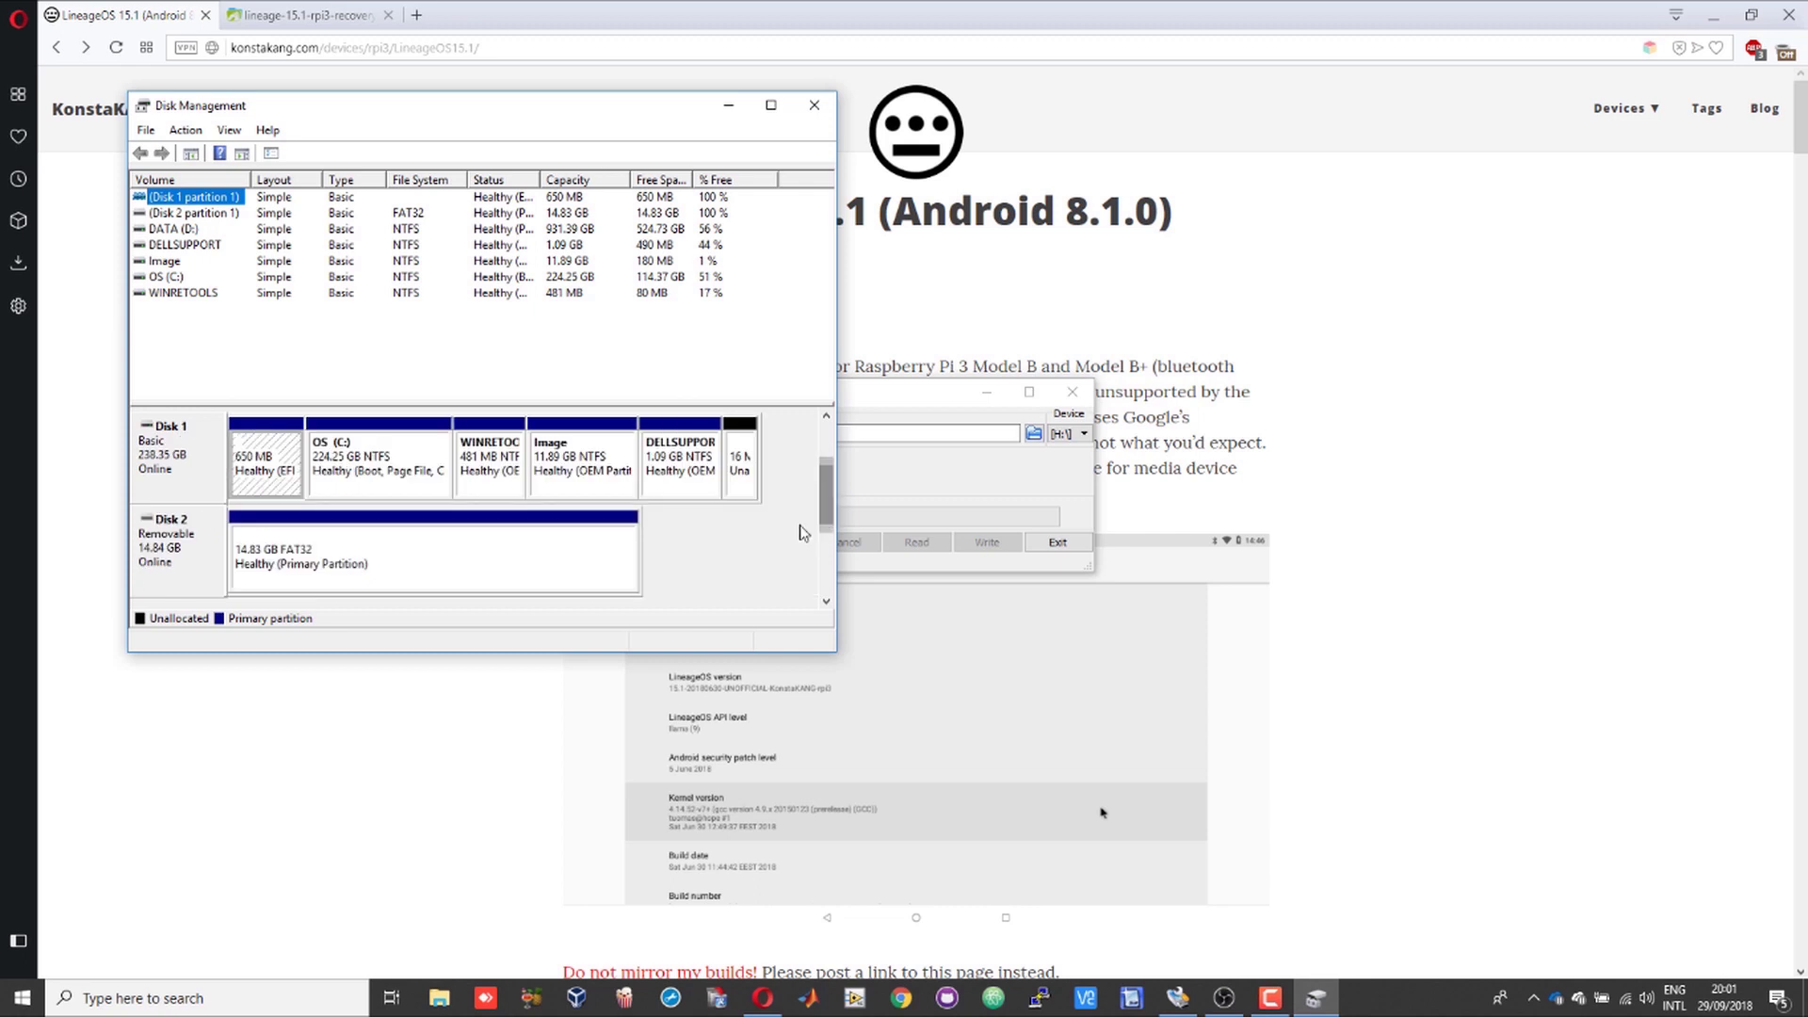
- Assign drive letter F: to the 14.83 GB FAT32 SD card partition, then close Explorer and Disk Management
{"action": "right_click", "coordinate": [417, 565]}
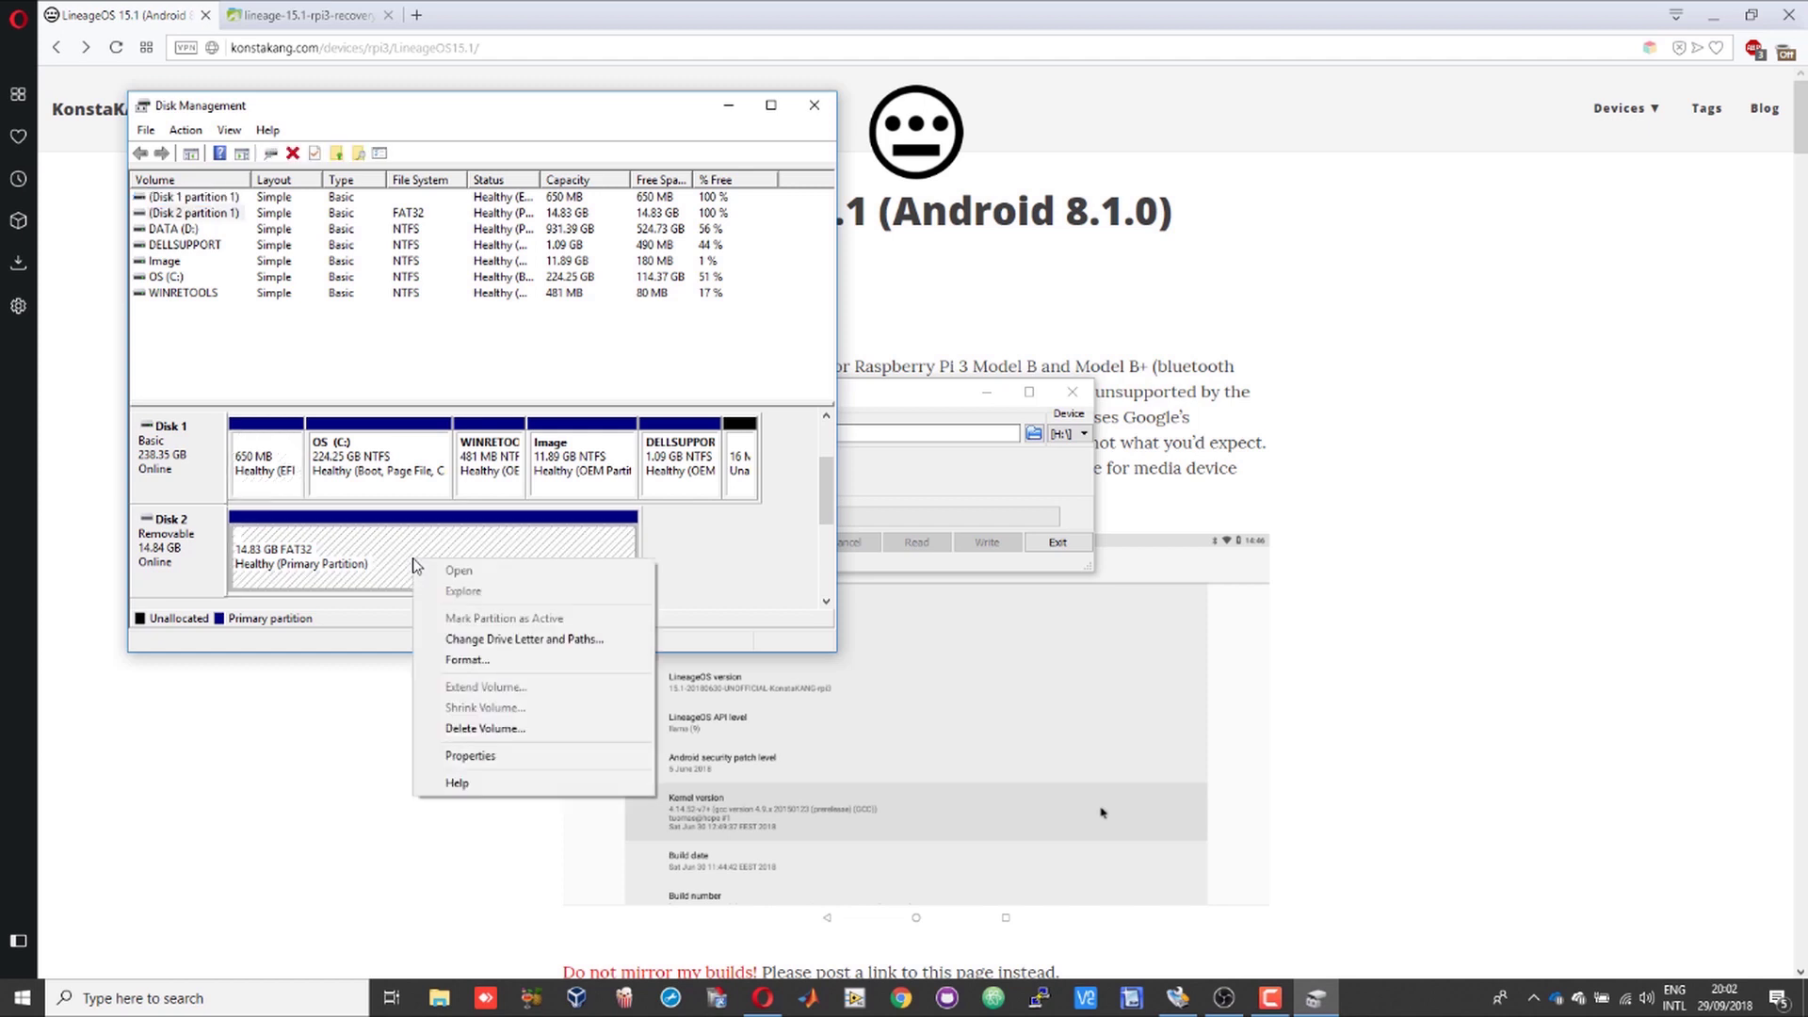
{"action": "left_click", "coordinate": [450, 643]}
{"action": "left_click", "coordinate": [350, 439]}
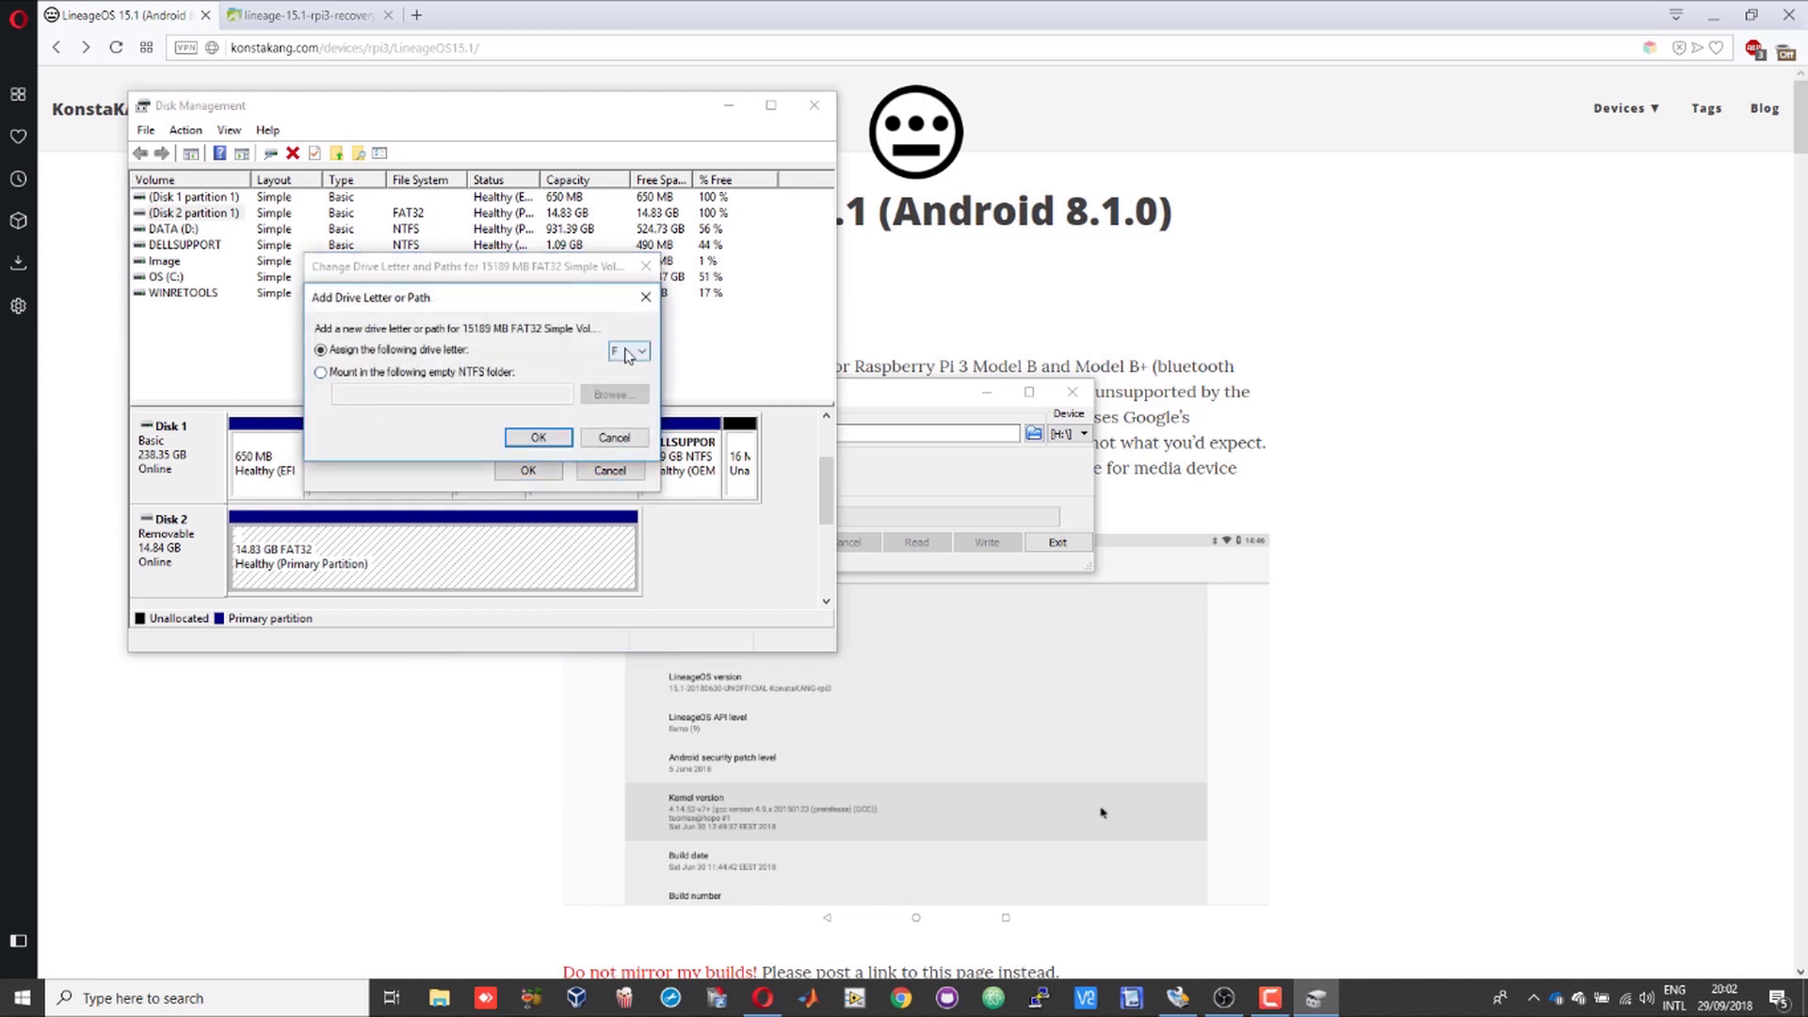
{"action": "left_click", "coordinate": [538, 437]}
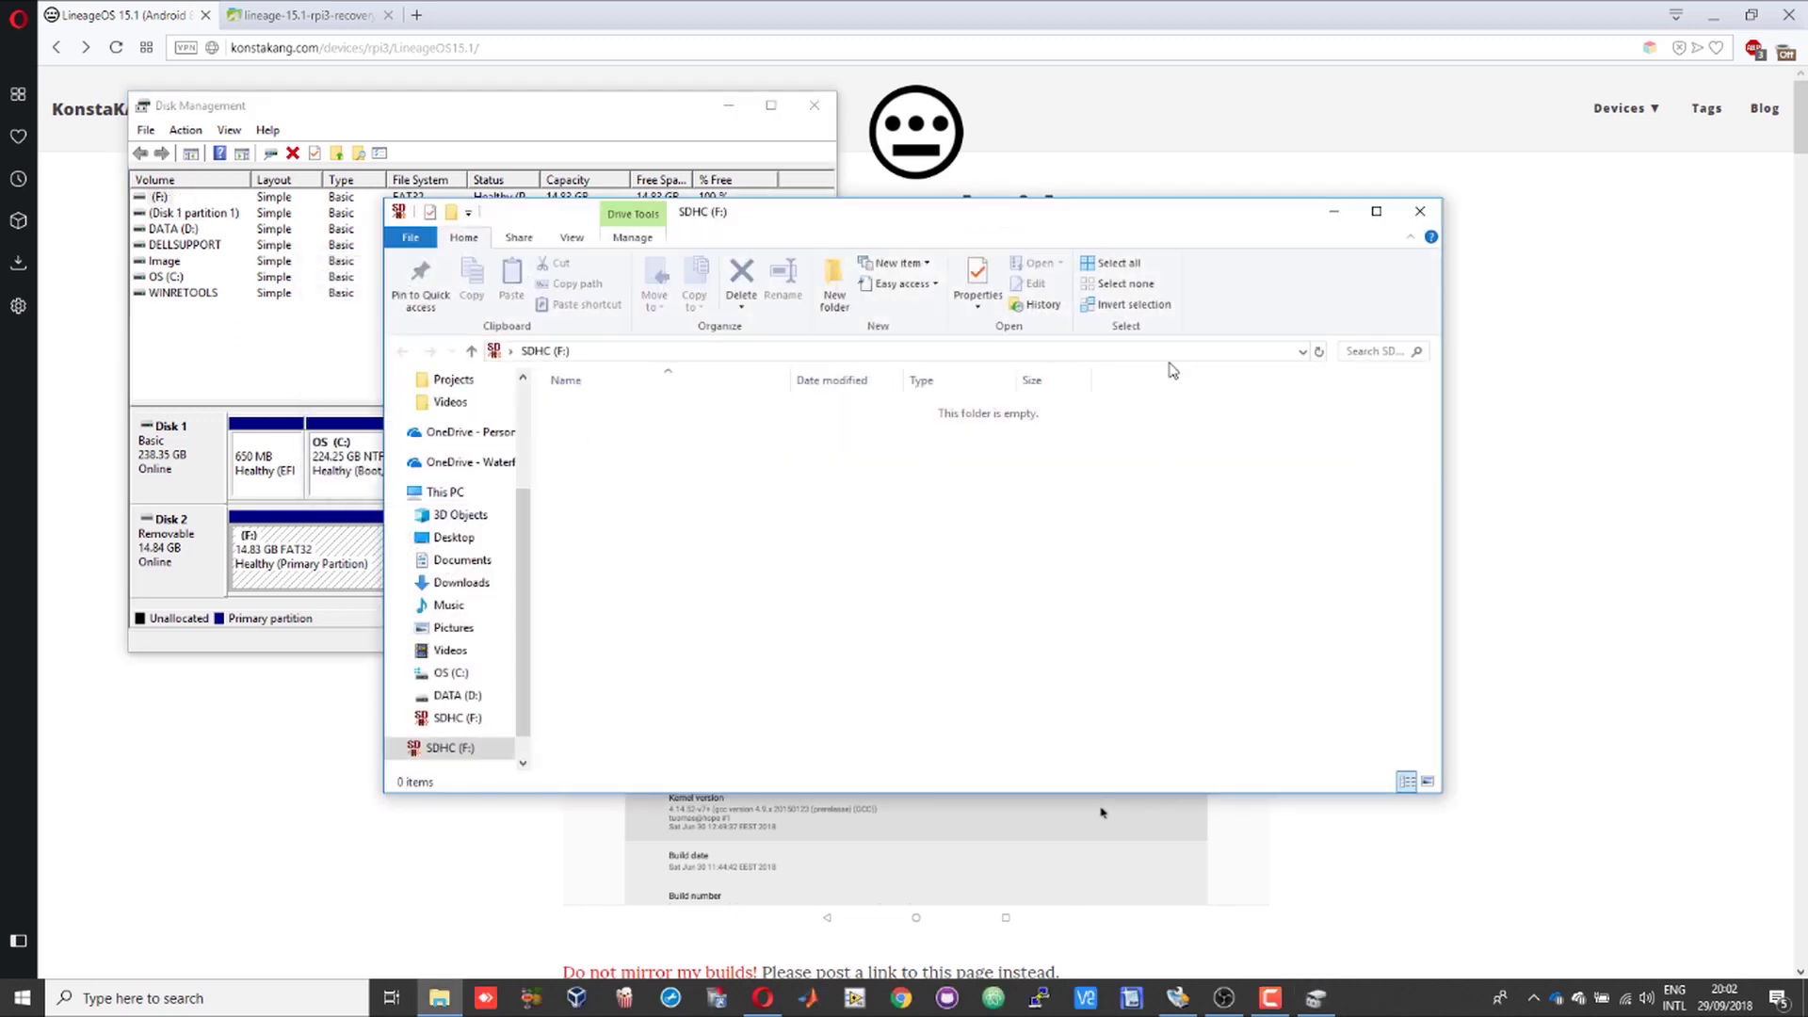
{"action": "left_click", "coordinate": [1419, 212]}
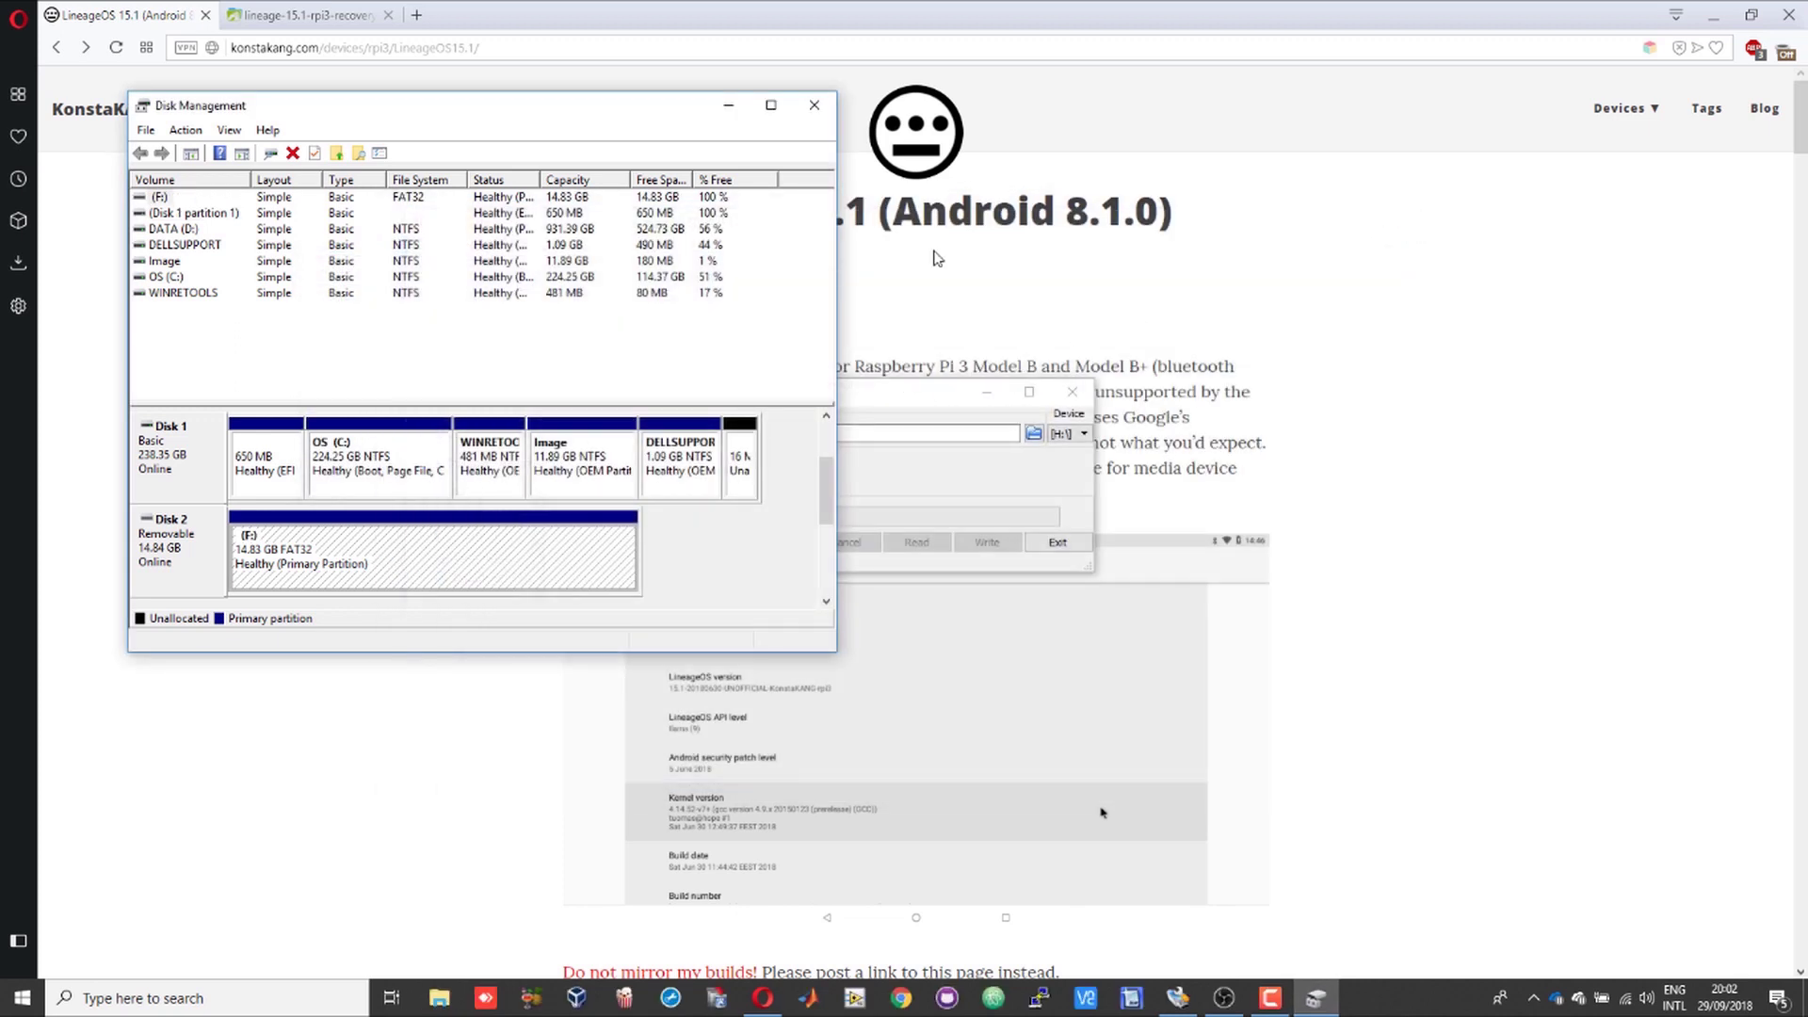
{"action": "left_click", "coordinate": [815, 105]}
- Open the AndroidFileHost page for the KonstaKANG rpi3 build, then switch to the recovery2boot.zip tab
{"action": "left_click", "coordinate": [1412, 427]}
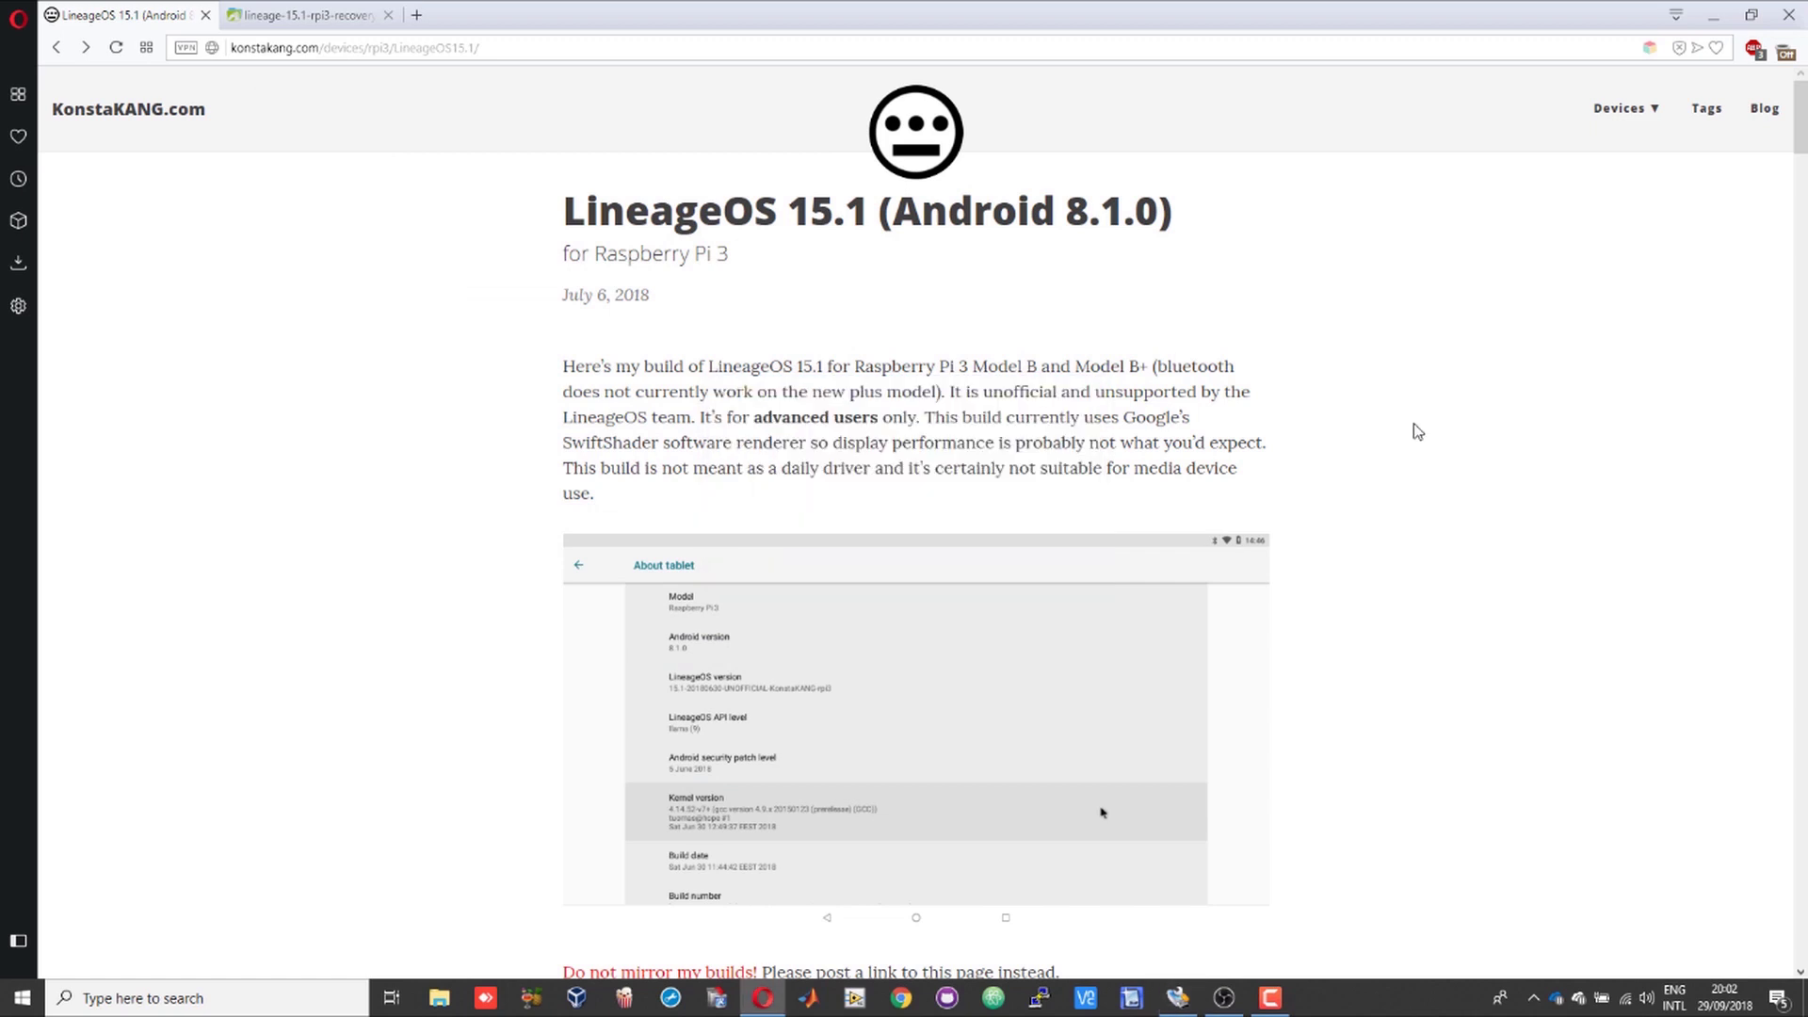
{"action": "scroll", "coordinate": [1403, 759], "scroll_direction": "down", "scroll_amount": 4}
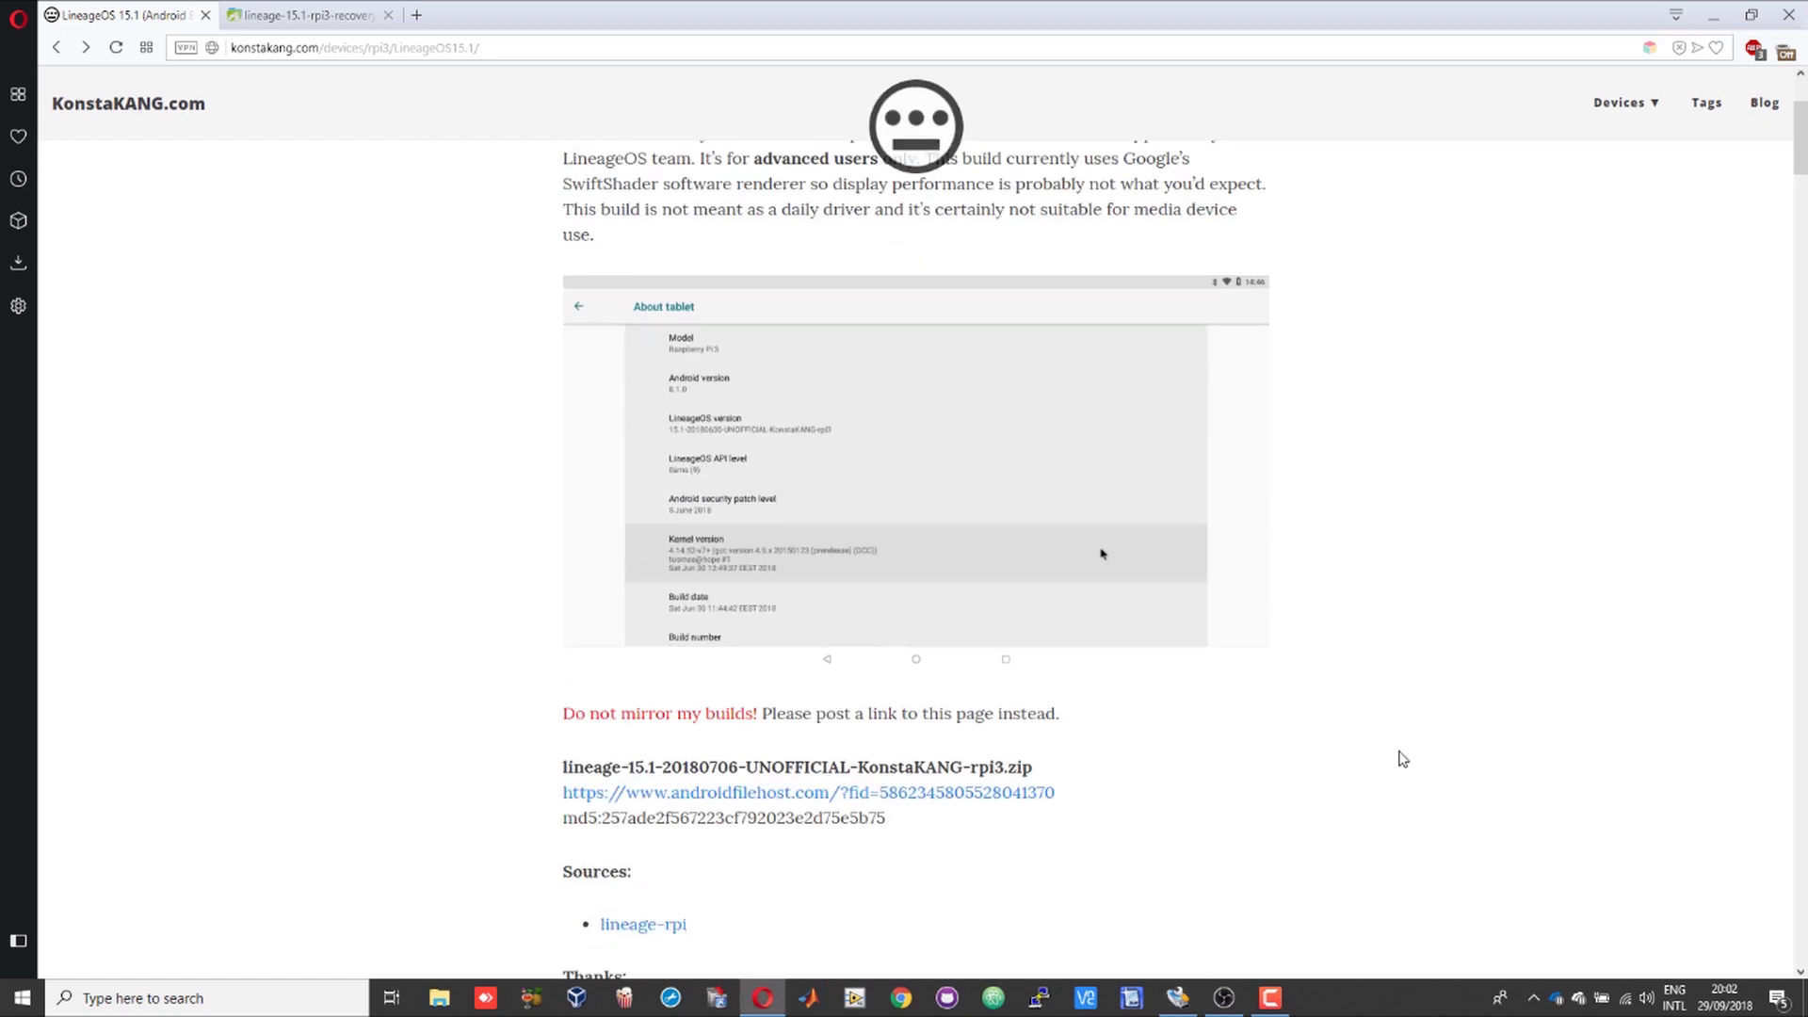
{"action": "scroll", "coordinate": [1403, 759], "scroll_direction": "up", "scroll_amount": 4}
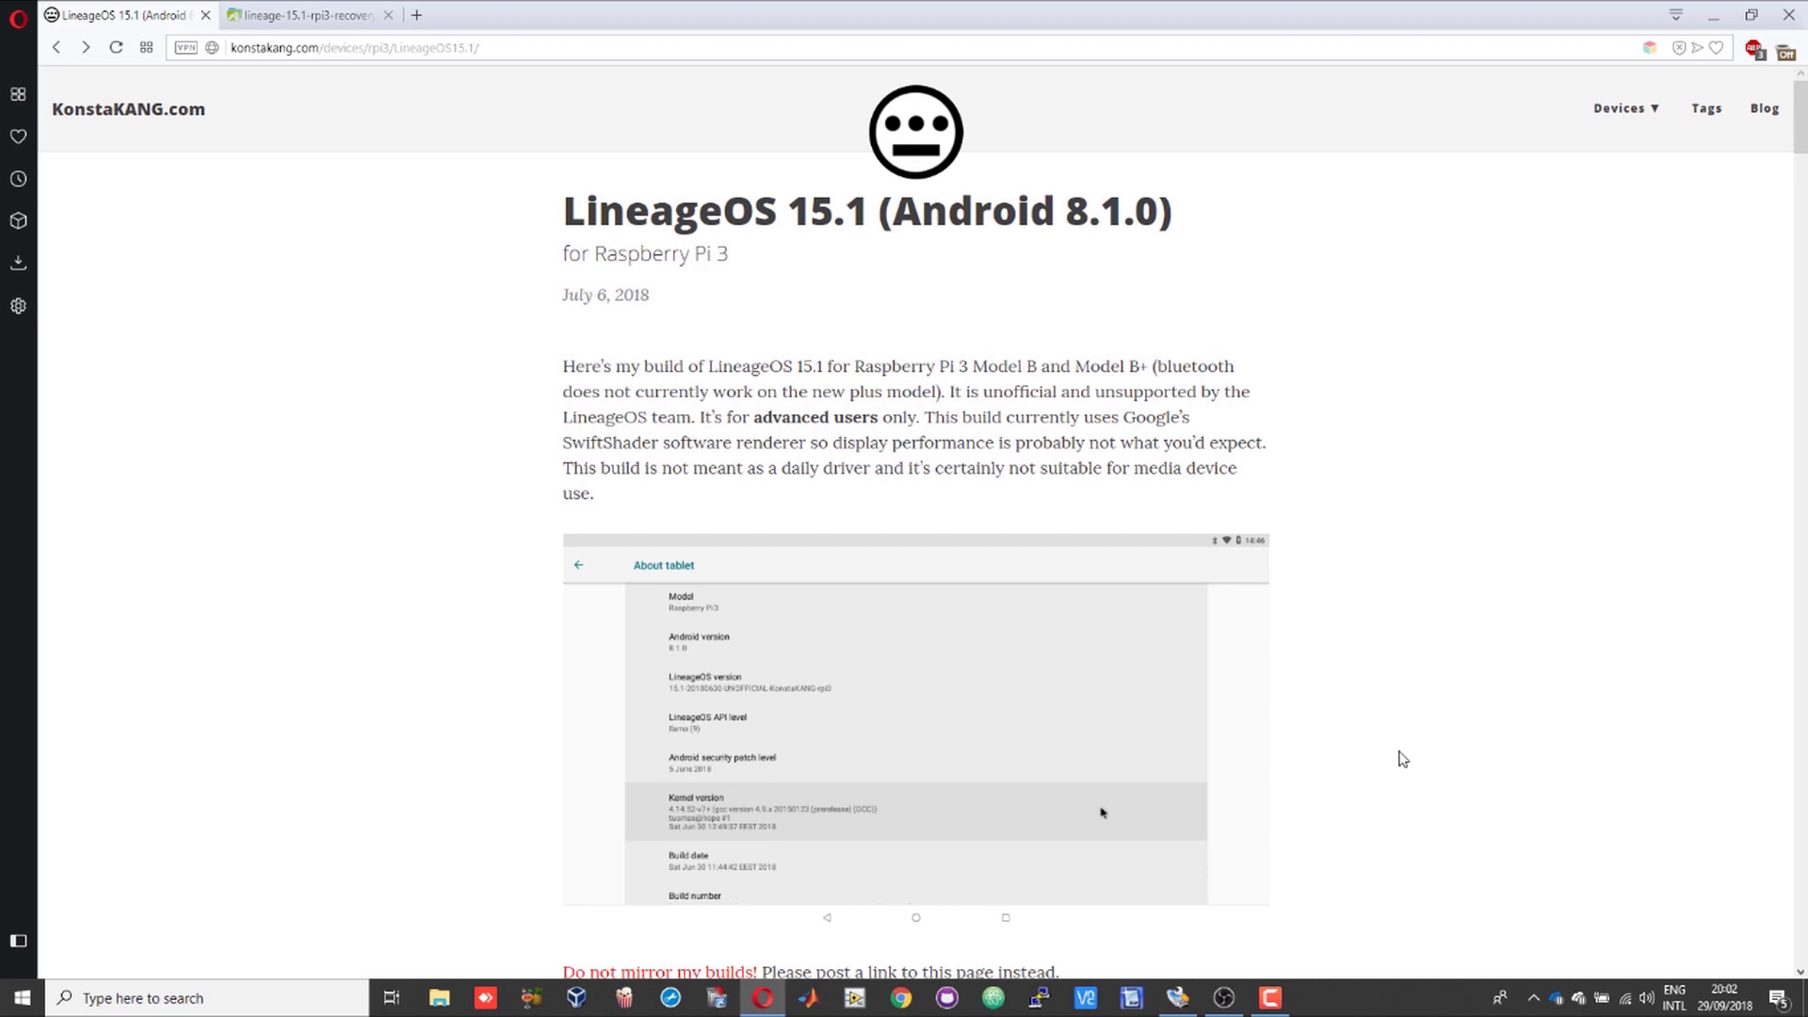
{"action": "scroll", "coordinate": [1403, 759], "scroll_direction": "down", "scroll_amount": 3}
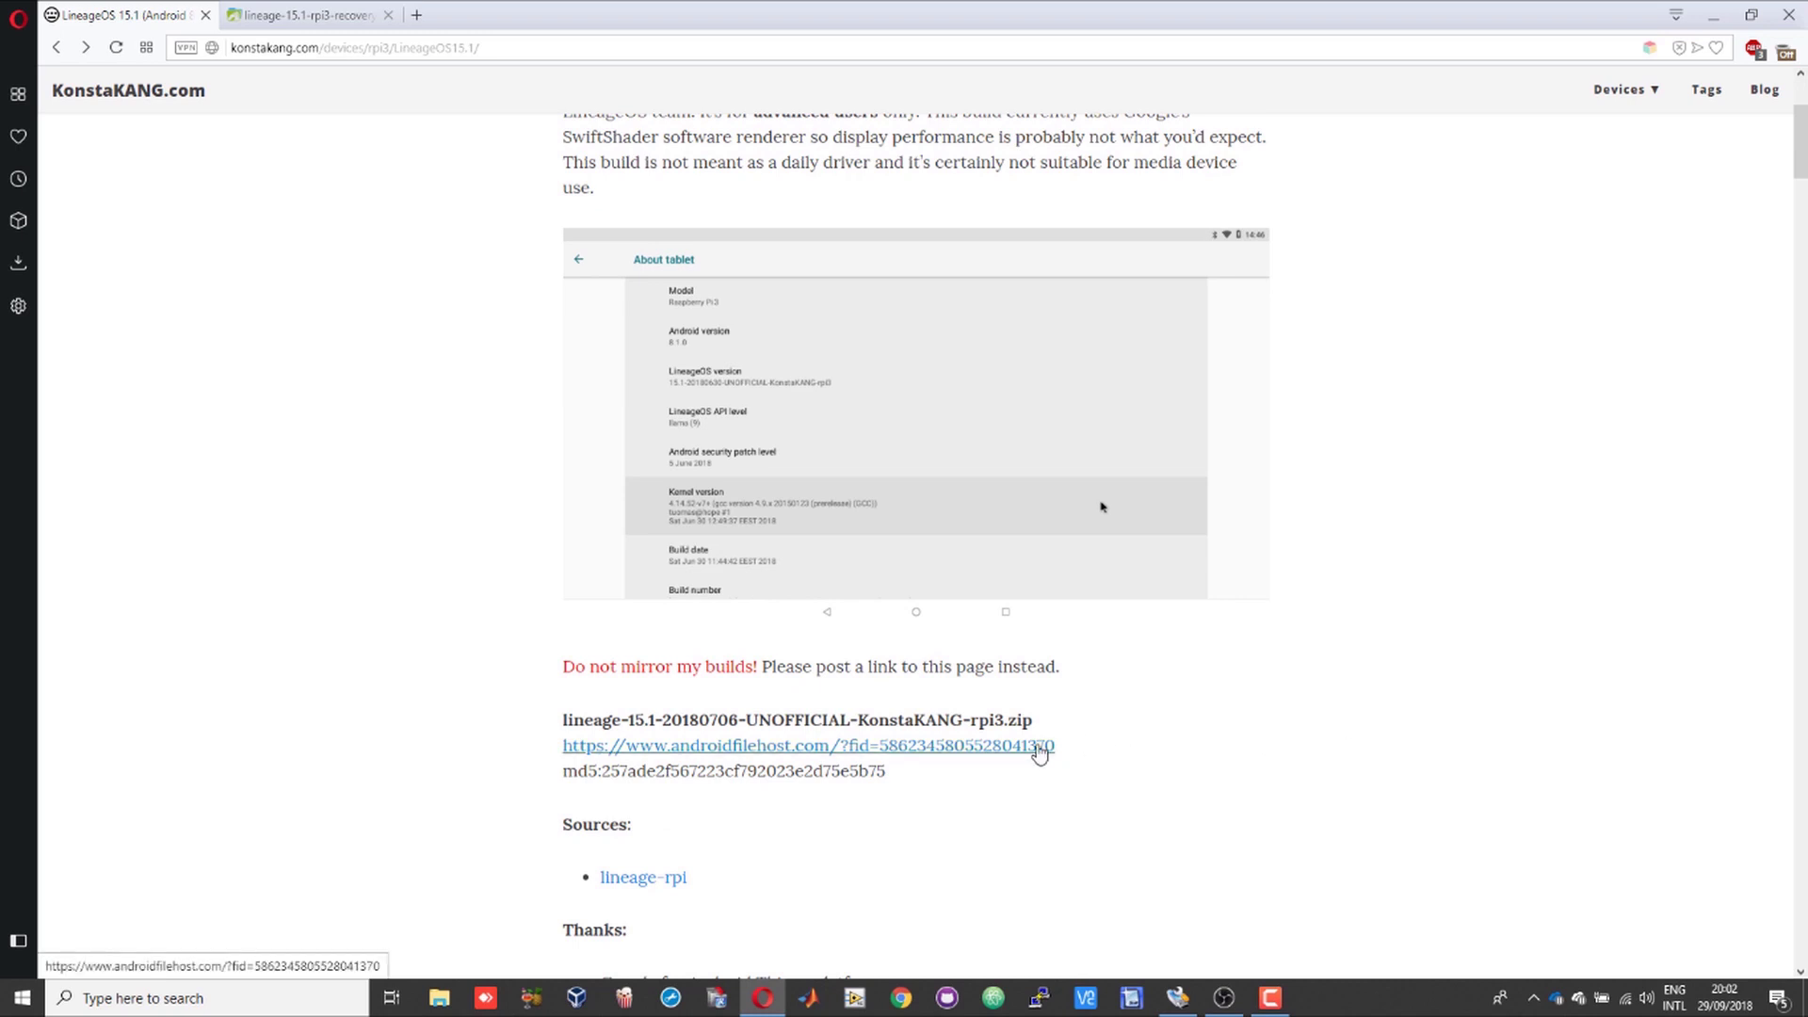
{"action": "left_click", "coordinate": [1040, 746]}
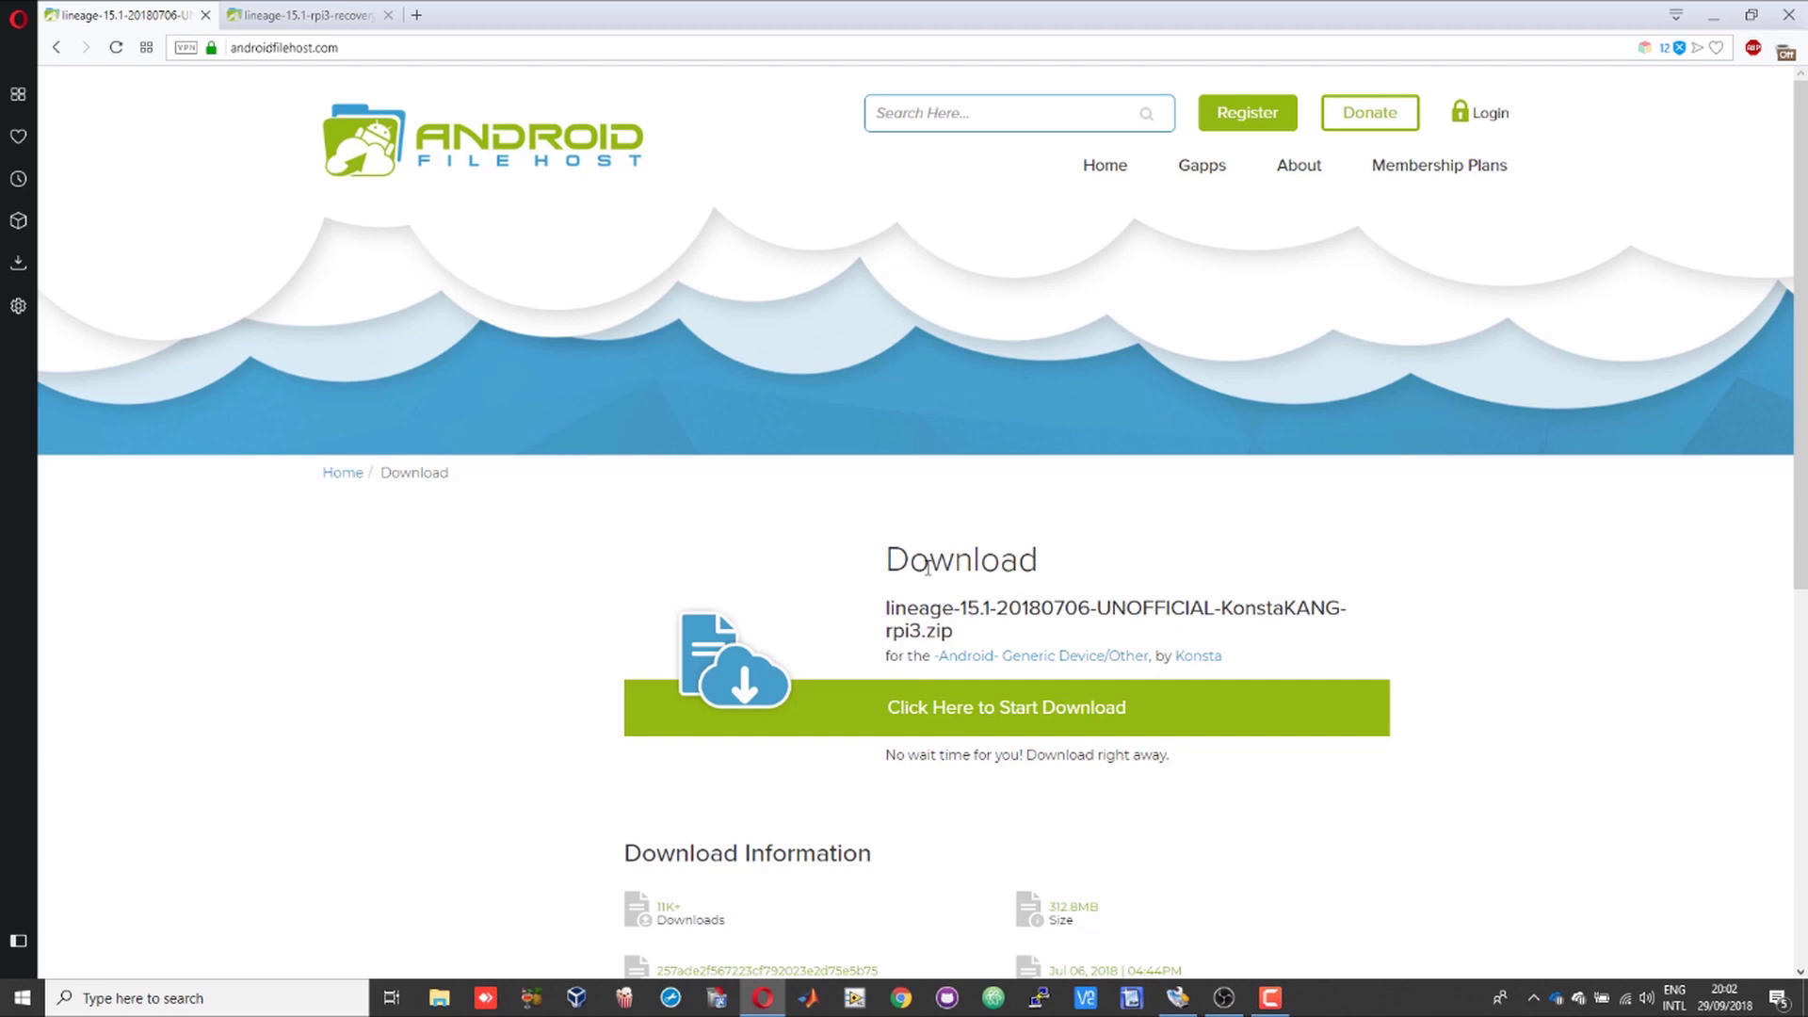
{"action": "left_click", "coordinate": [325, 19]}
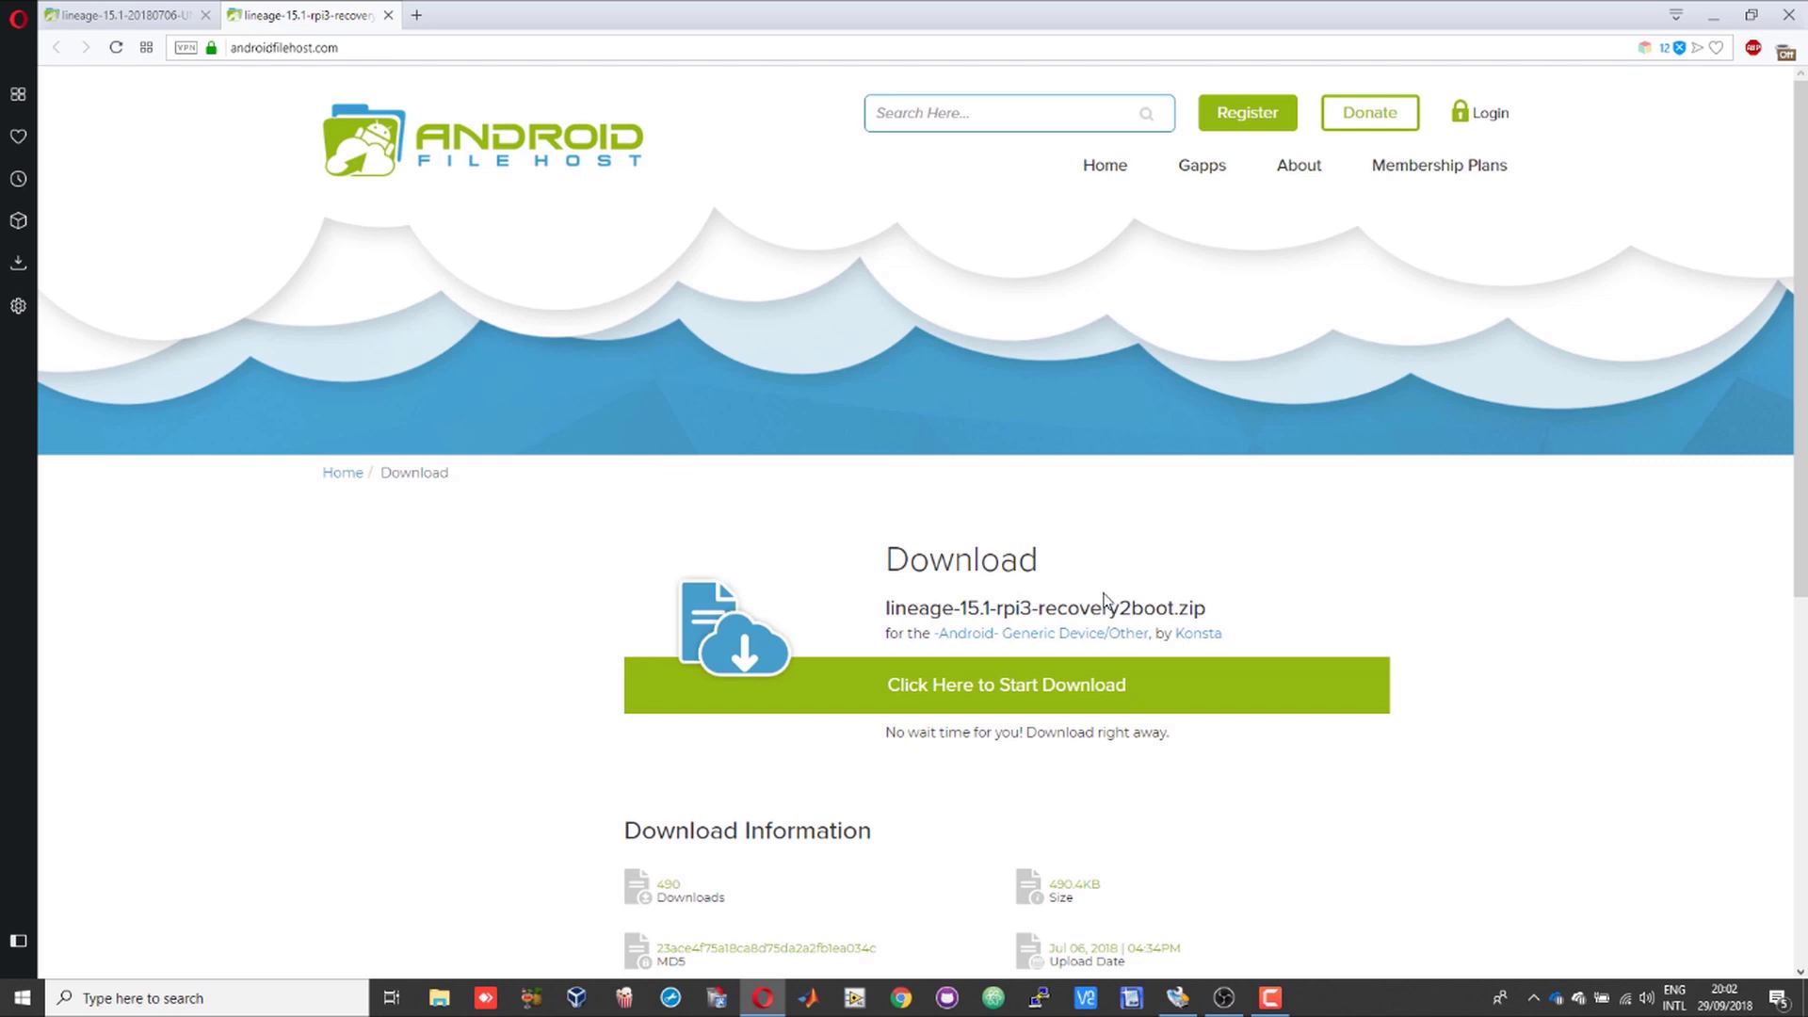
- Load opengapps.org in a new tab, select Android 8.1 pico, then return to the KonstaKANG build tab
{"action": "left_click", "coordinate": [417, 15]}
{"action": "type", "text": "opengapps.org"}
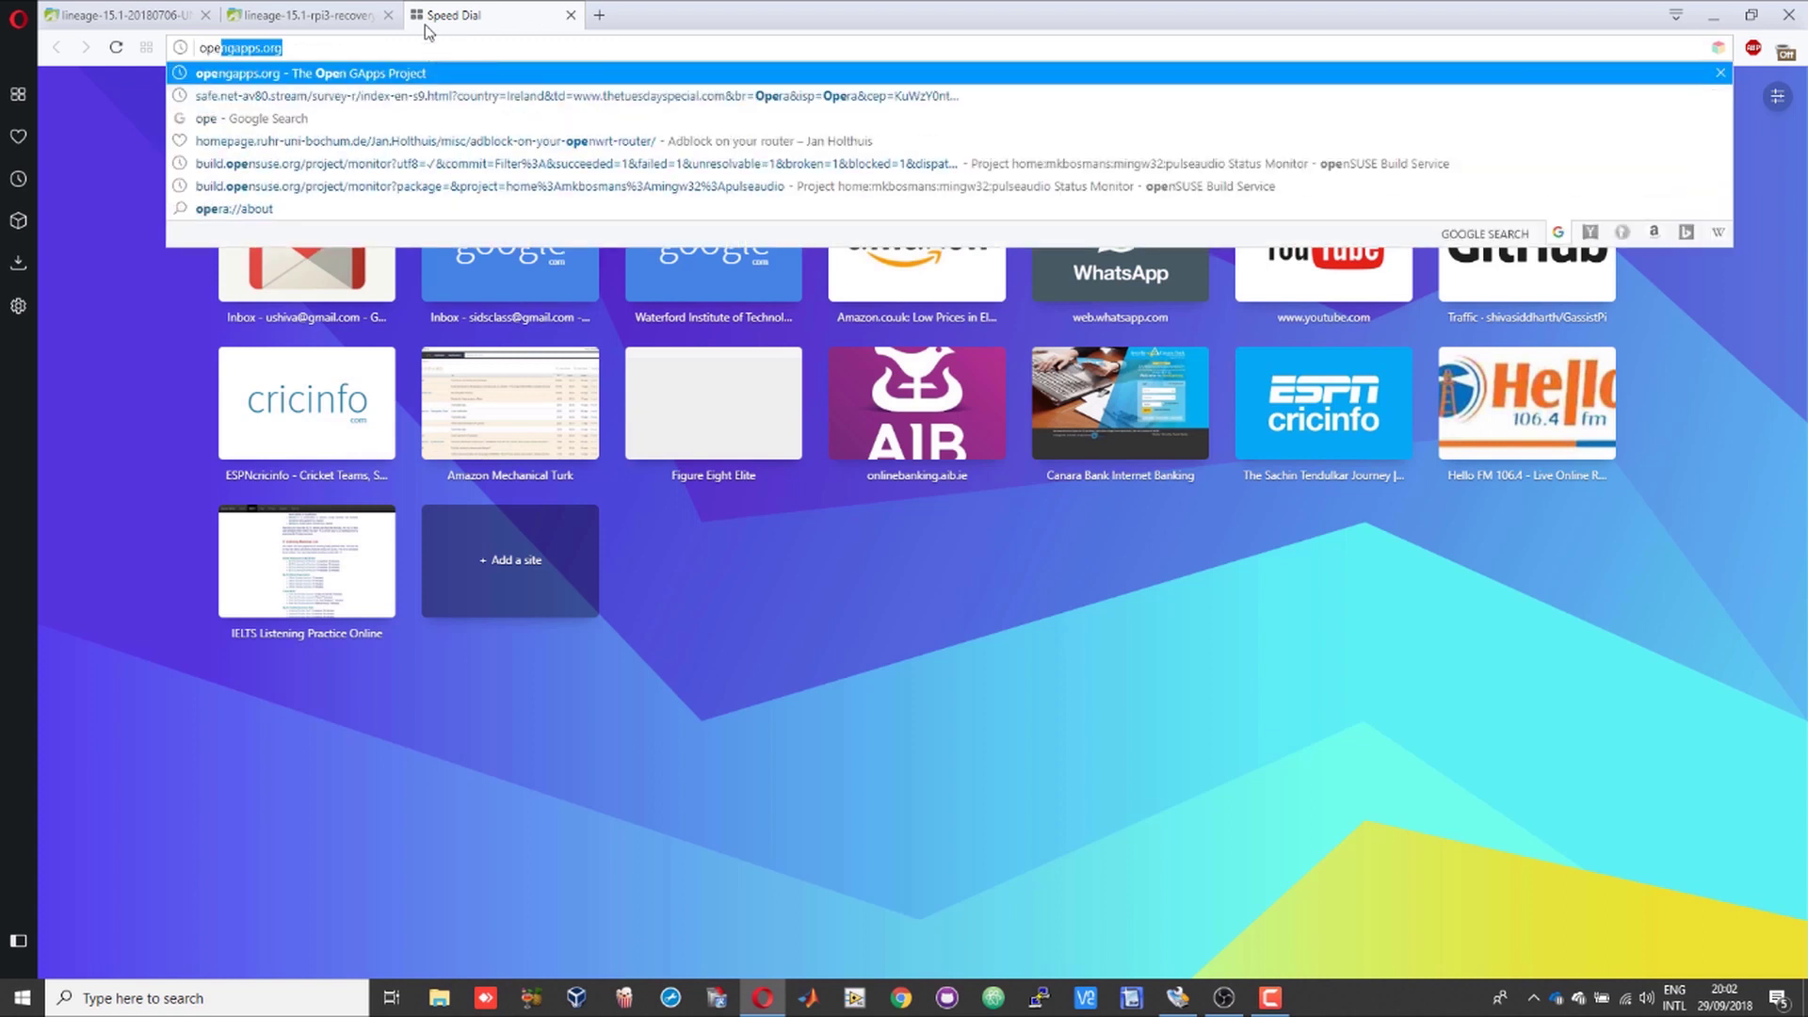
{"action": "key", "text": "Return"}
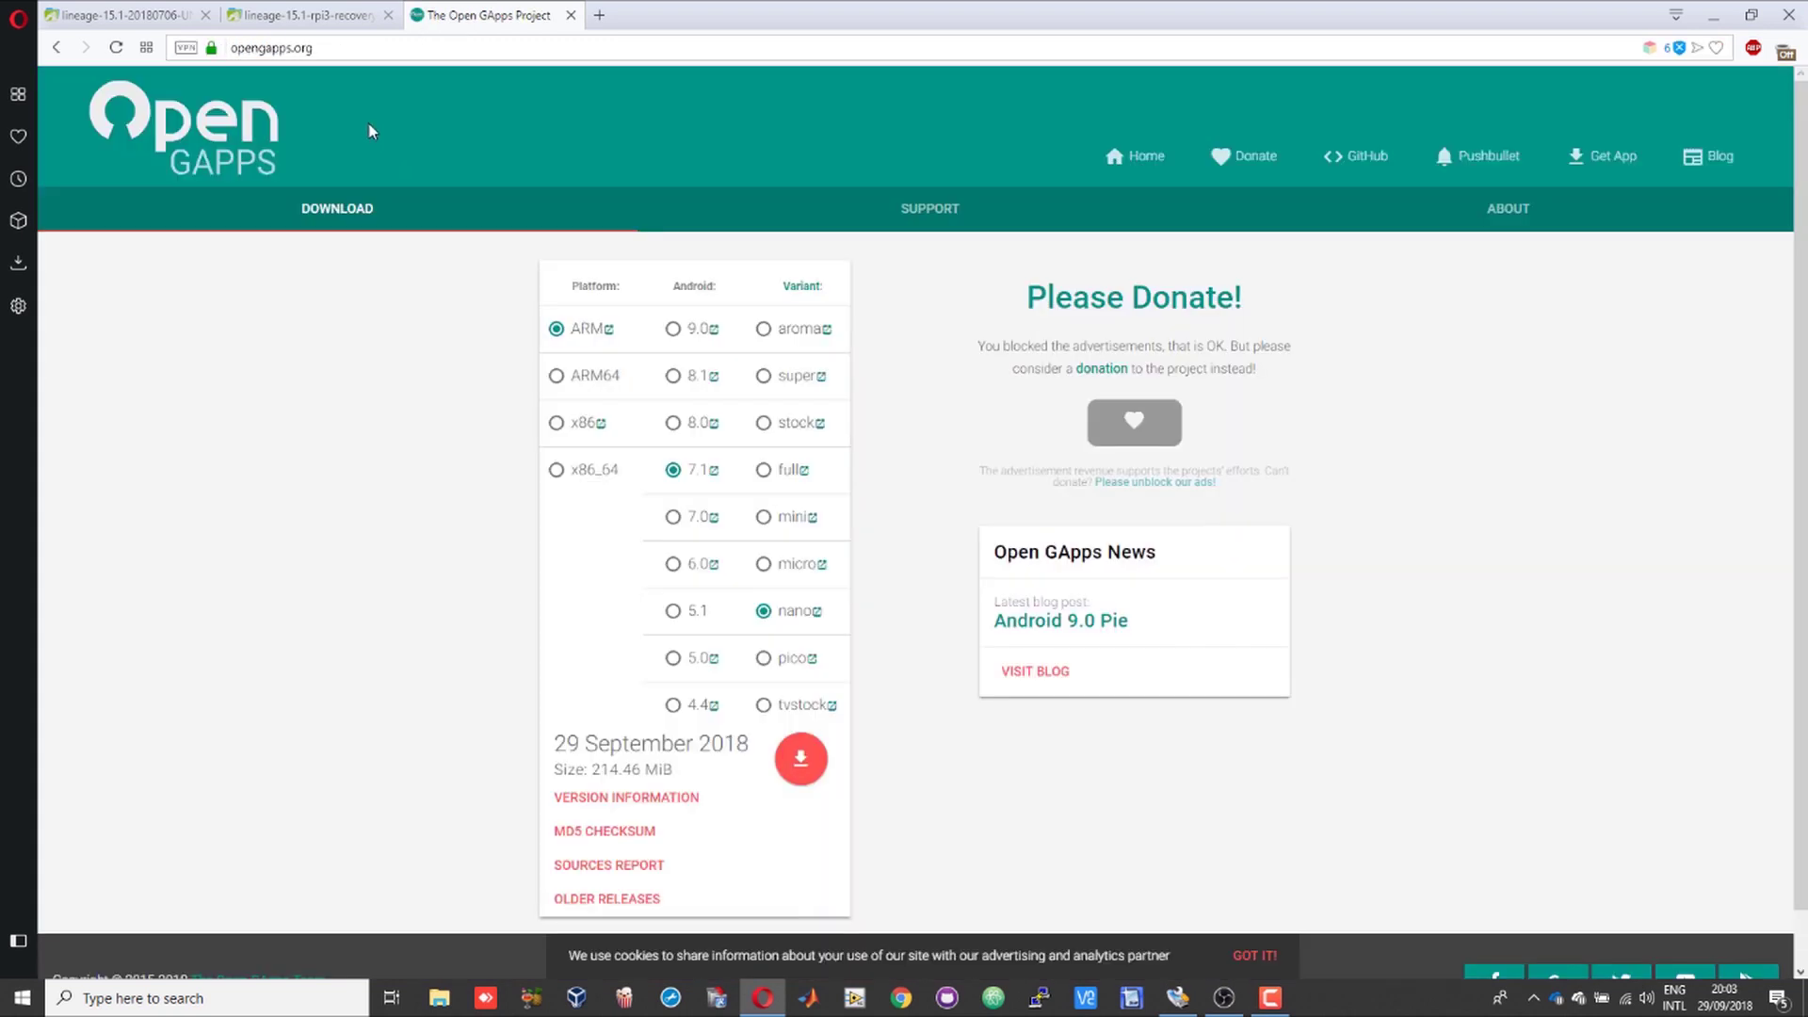
{"action": "mouse_move", "coordinate": [588, 341]}
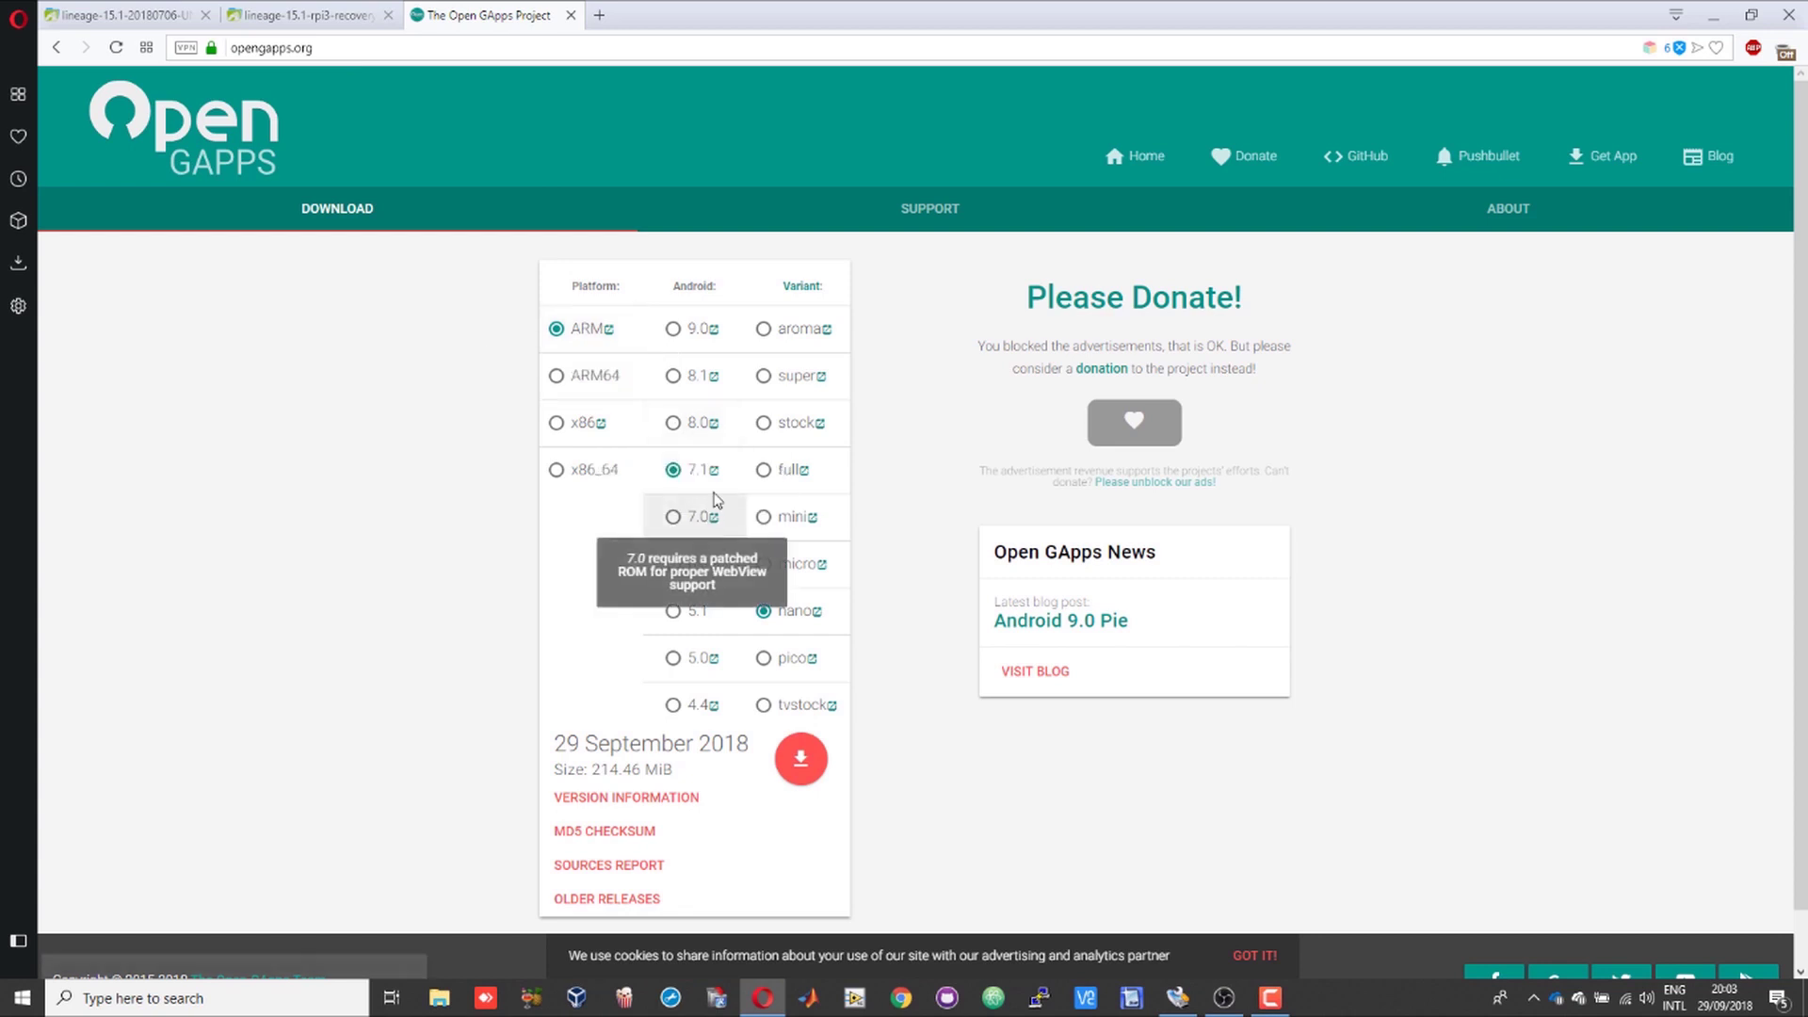
{"action": "left_click", "coordinate": [700, 392]}
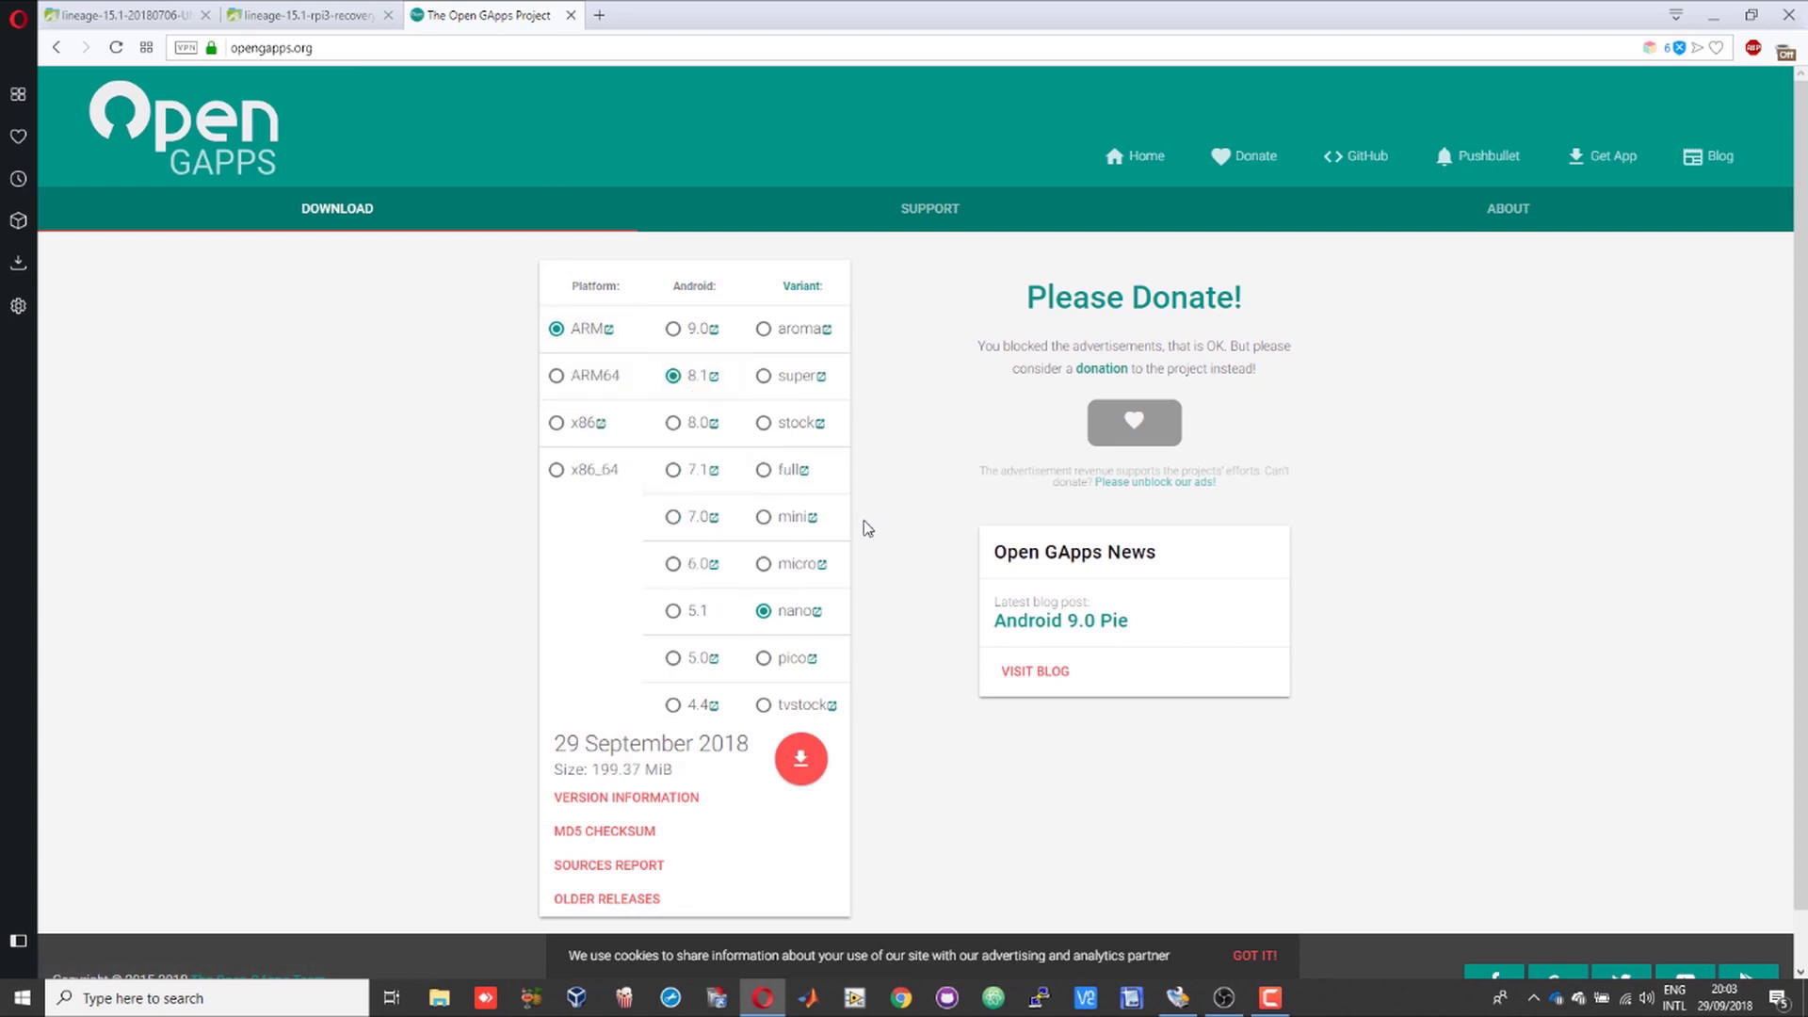
{"action": "left_click", "coordinate": [789, 661]}
{"action": "left_click", "coordinate": [320, 19]}
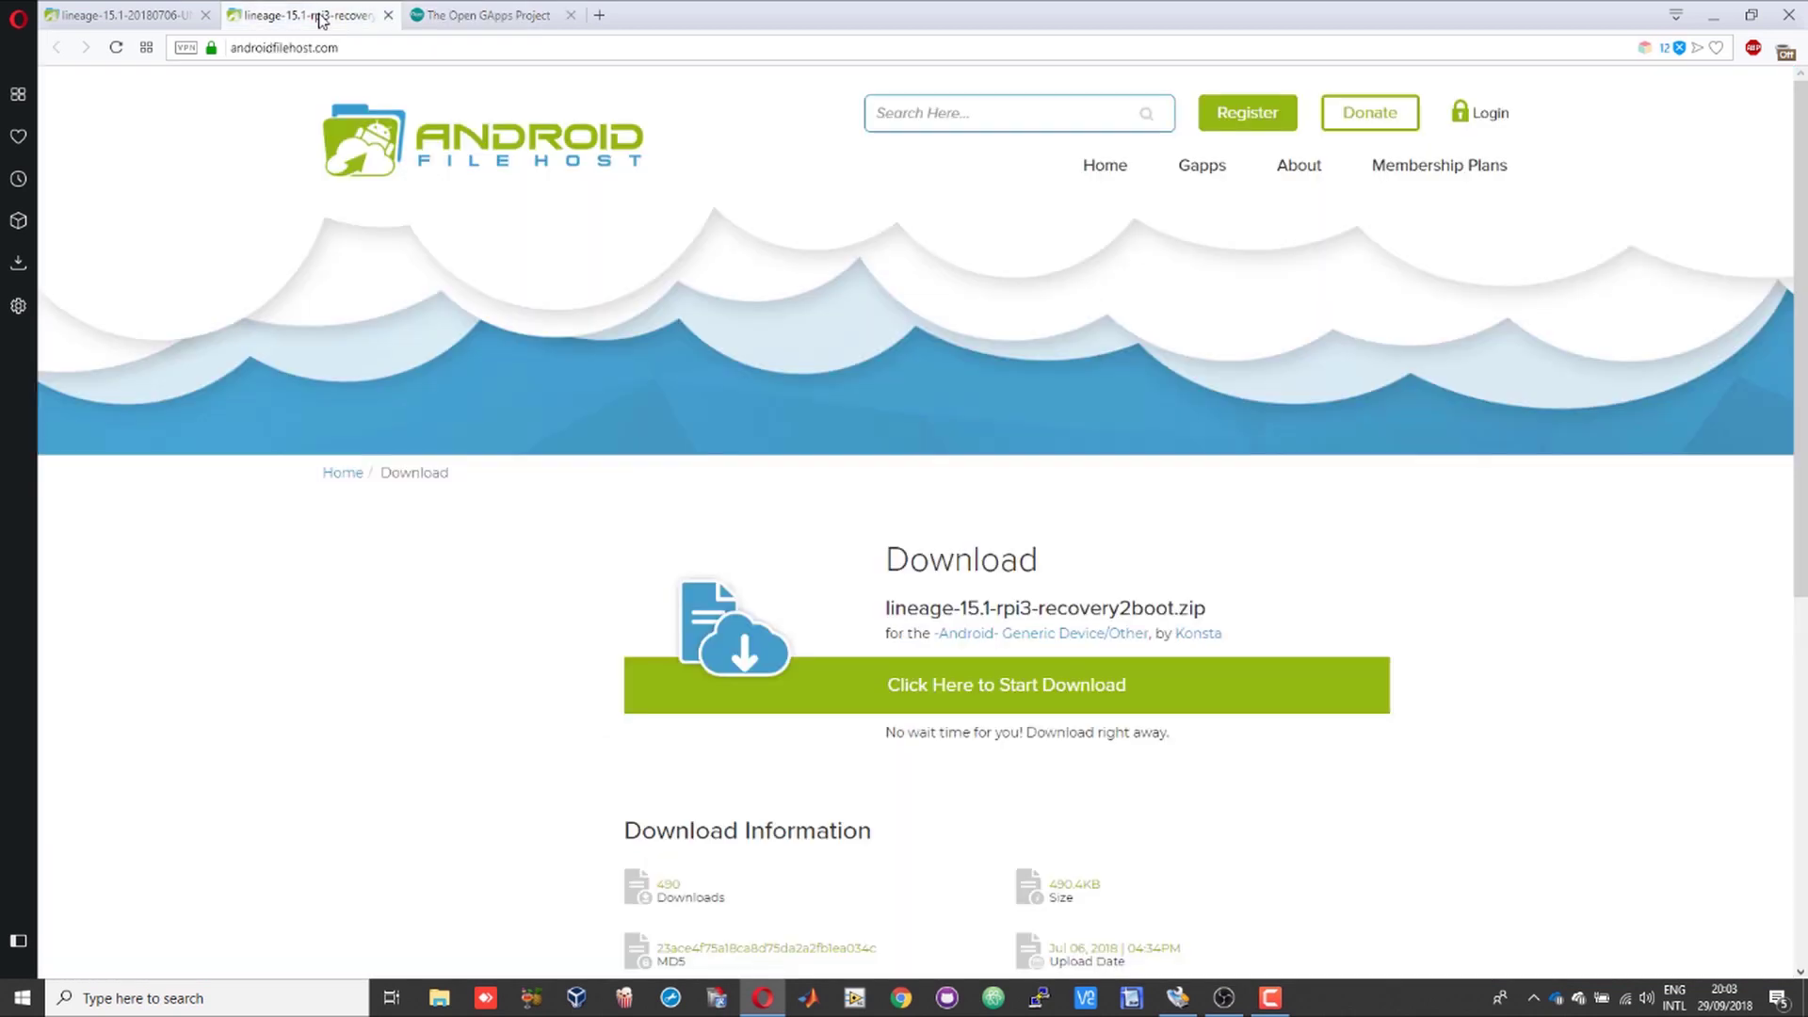
{"action": "left_click", "coordinate": [150, 17]}
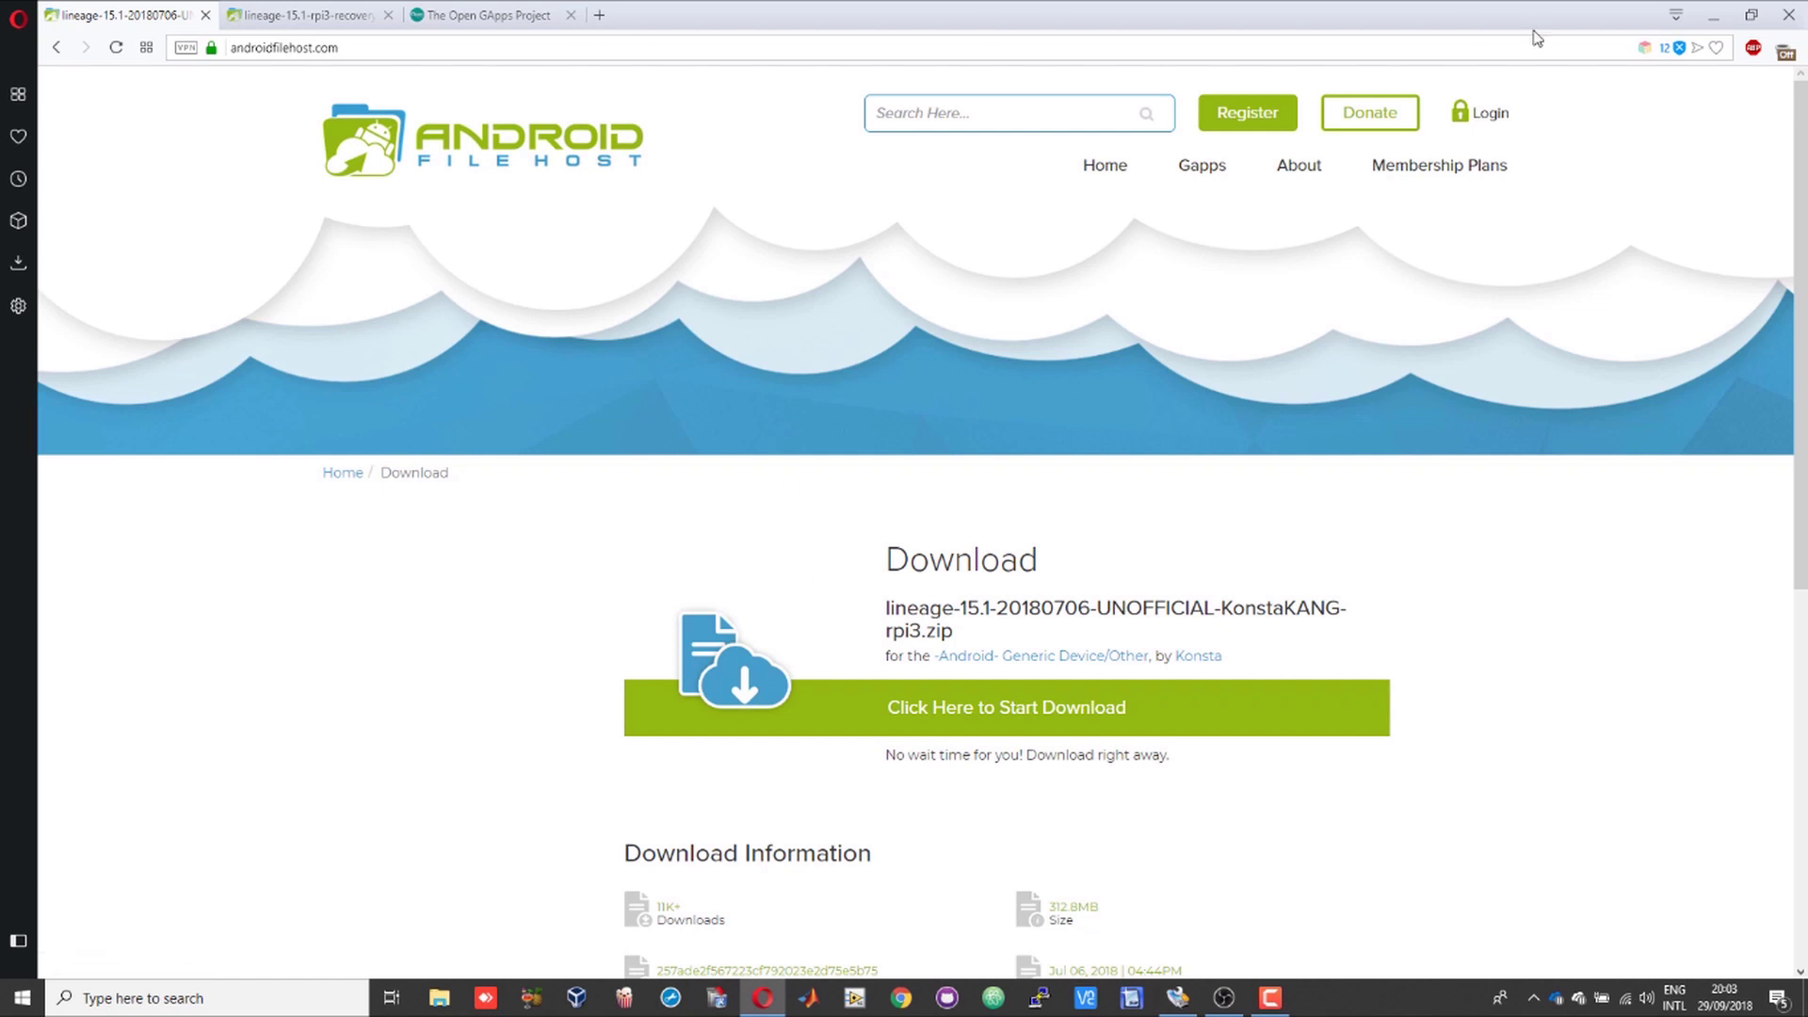
- In Win32 Disk Imager, browse for an image file and open the SOFTWARE folder on DATA (D:)
{"action": "left_click", "coordinate": [1789, 16]}
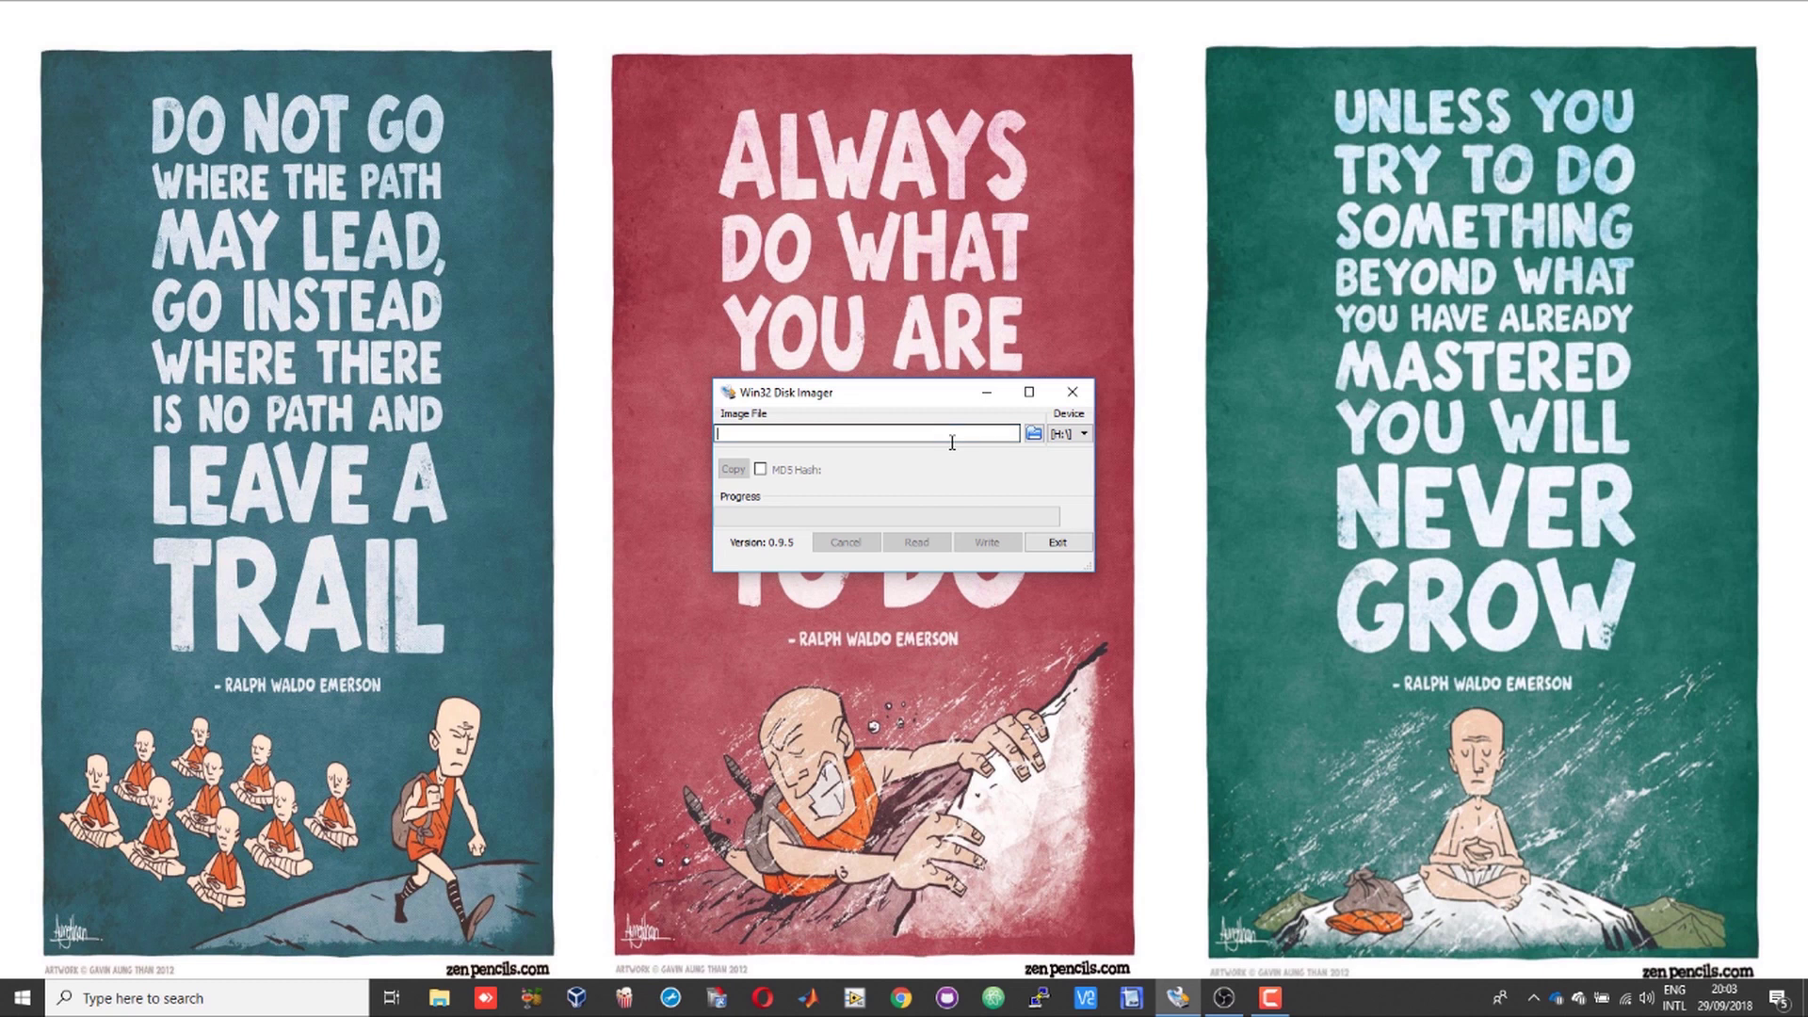
{"action": "left_click", "coordinate": [1033, 433]}
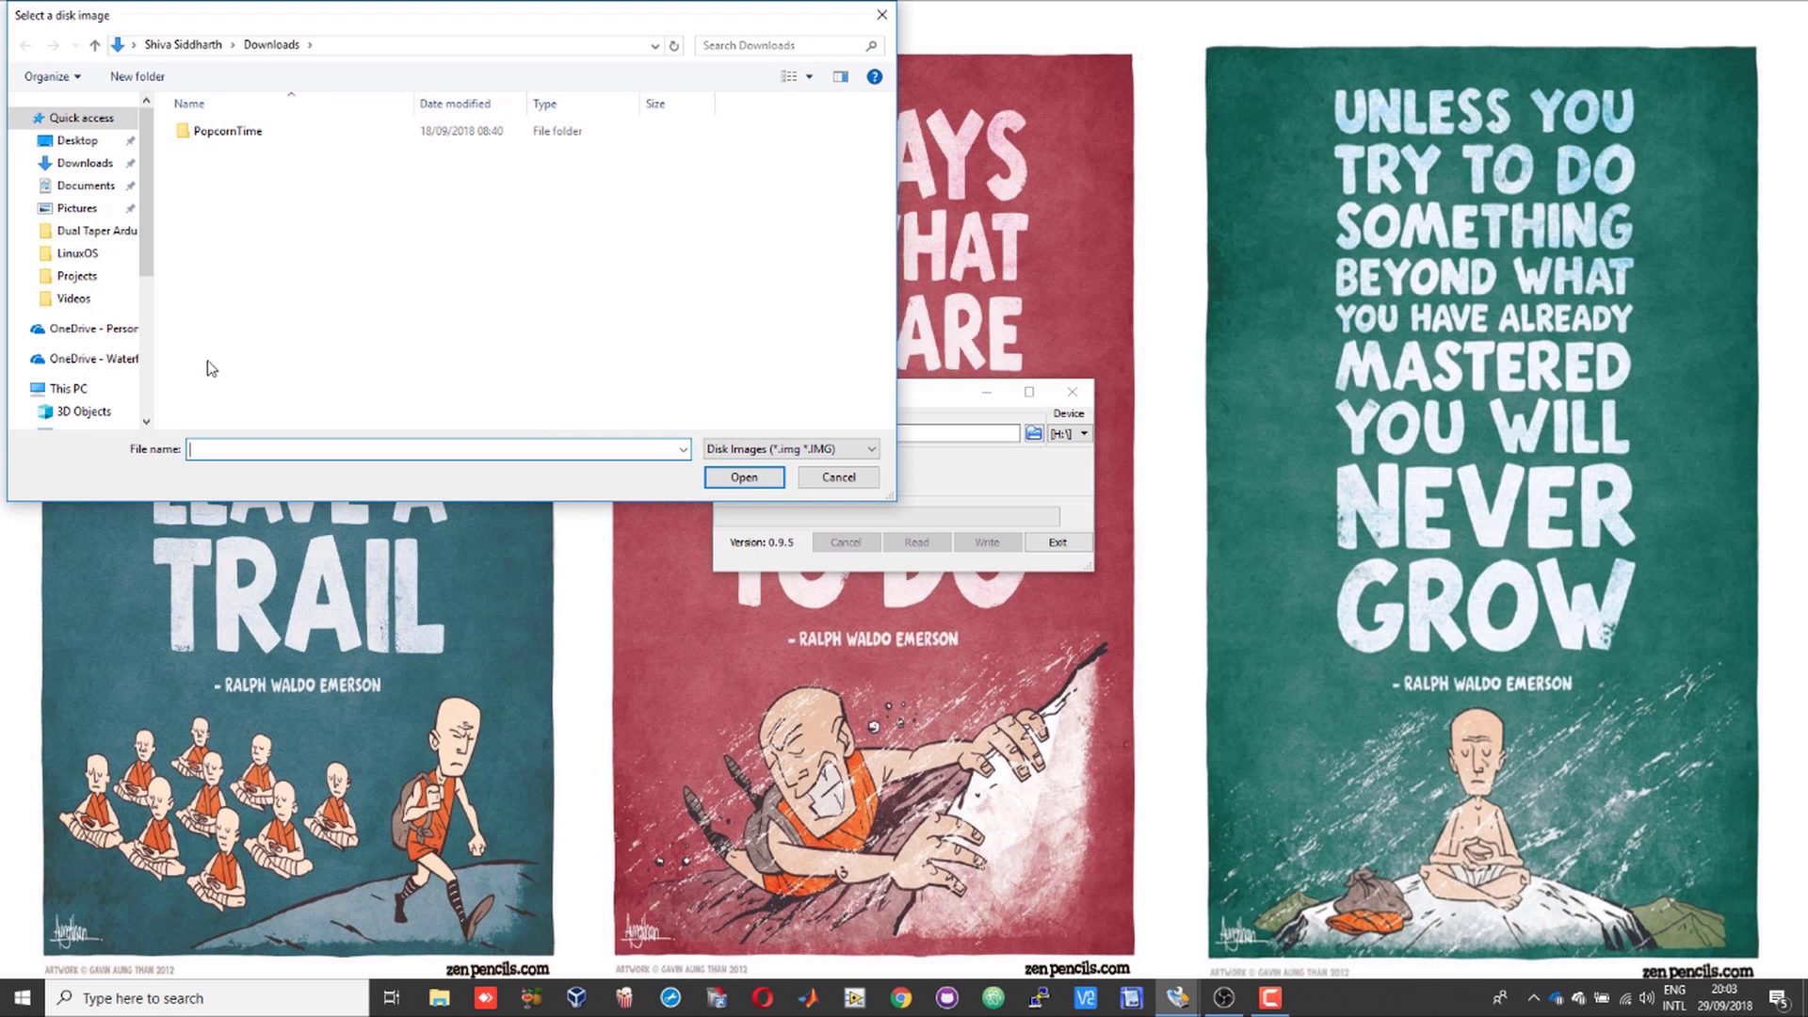
{"action": "scroll", "coordinate": [132, 349], "scroll_direction": "down", "scroll_amount": 3}
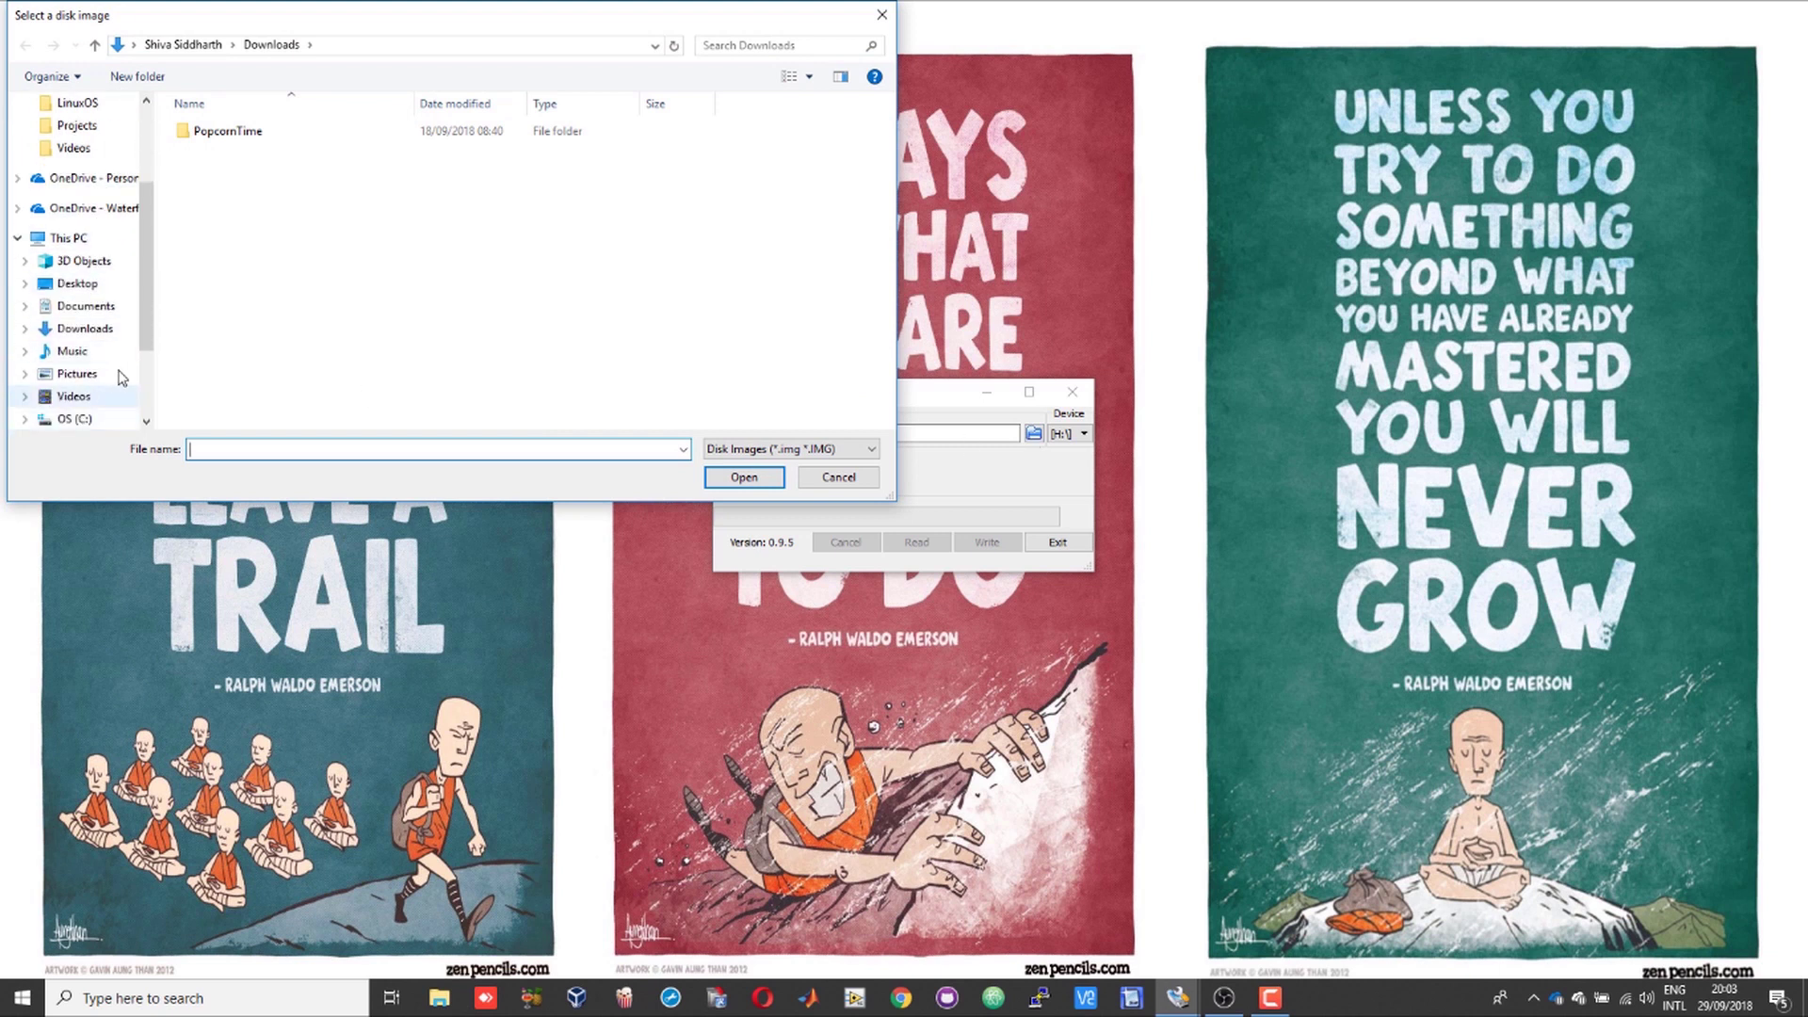
{"action": "scroll", "coordinate": [111, 375], "scroll_direction": "down", "scroll_amount": 1}
{"action": "left_click", "coordinate": [112, 376]}
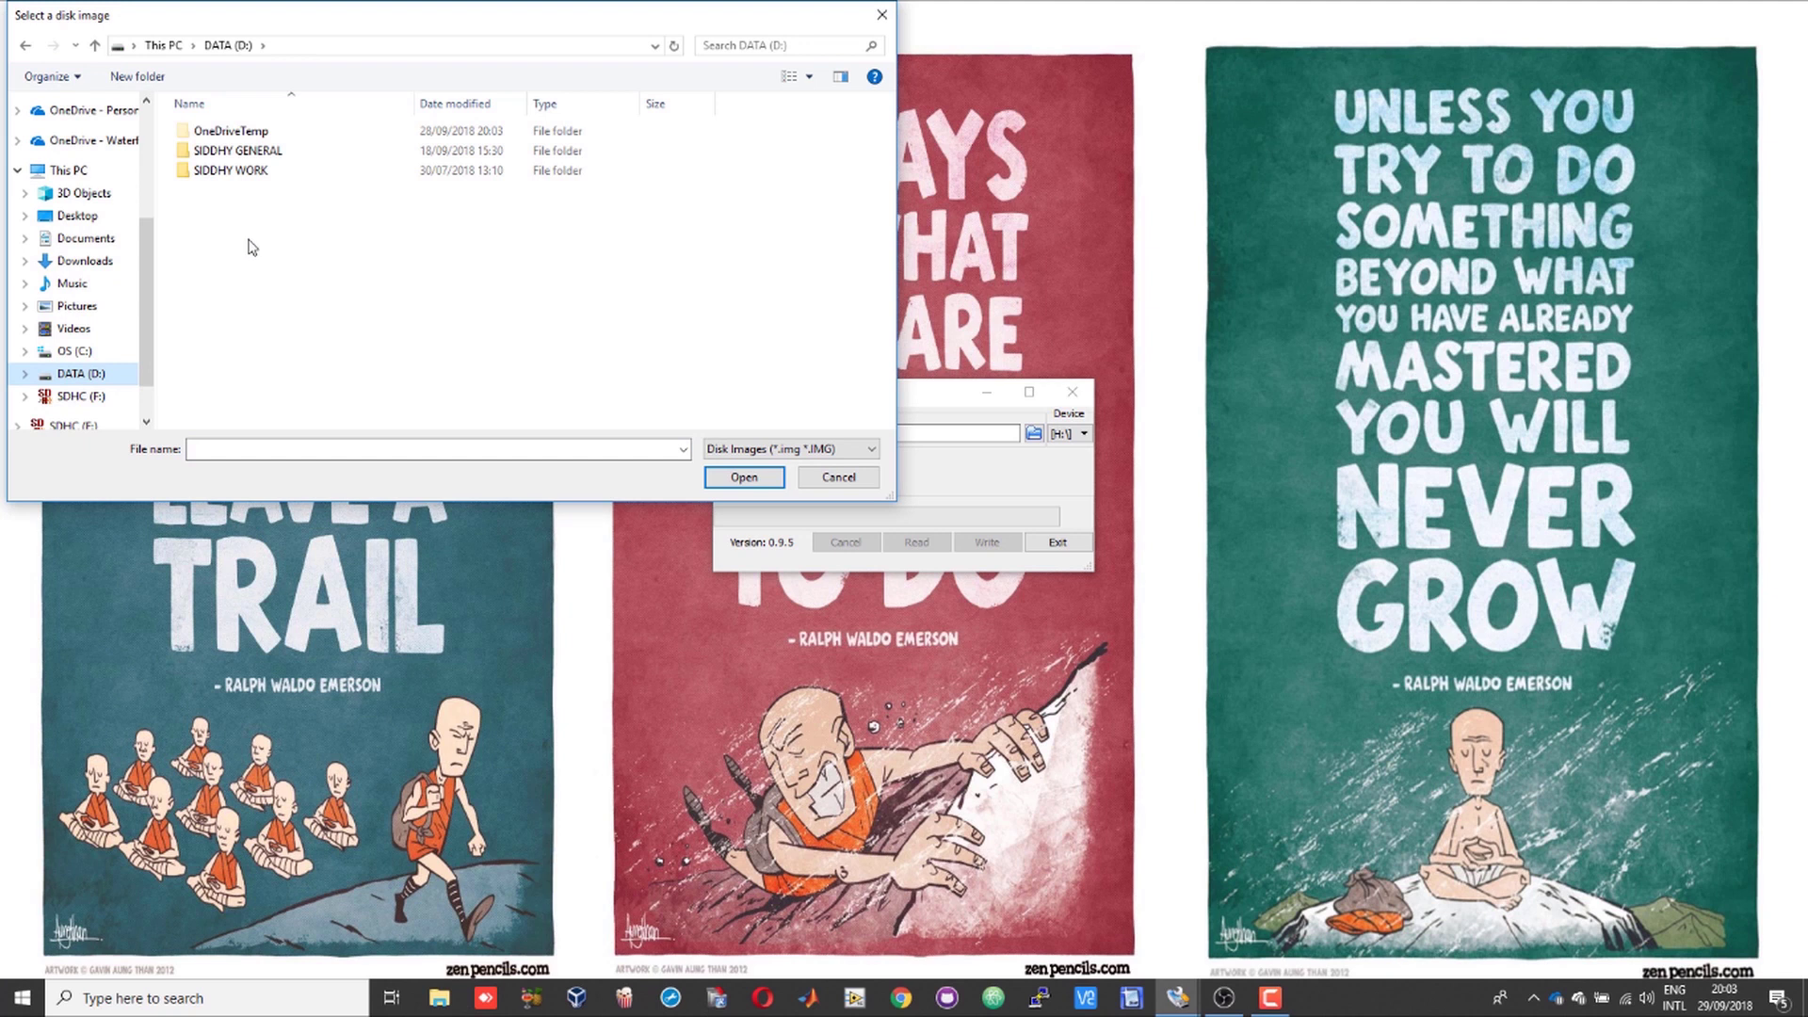
{"action": "double_click", "coordinate": [256, 153]}
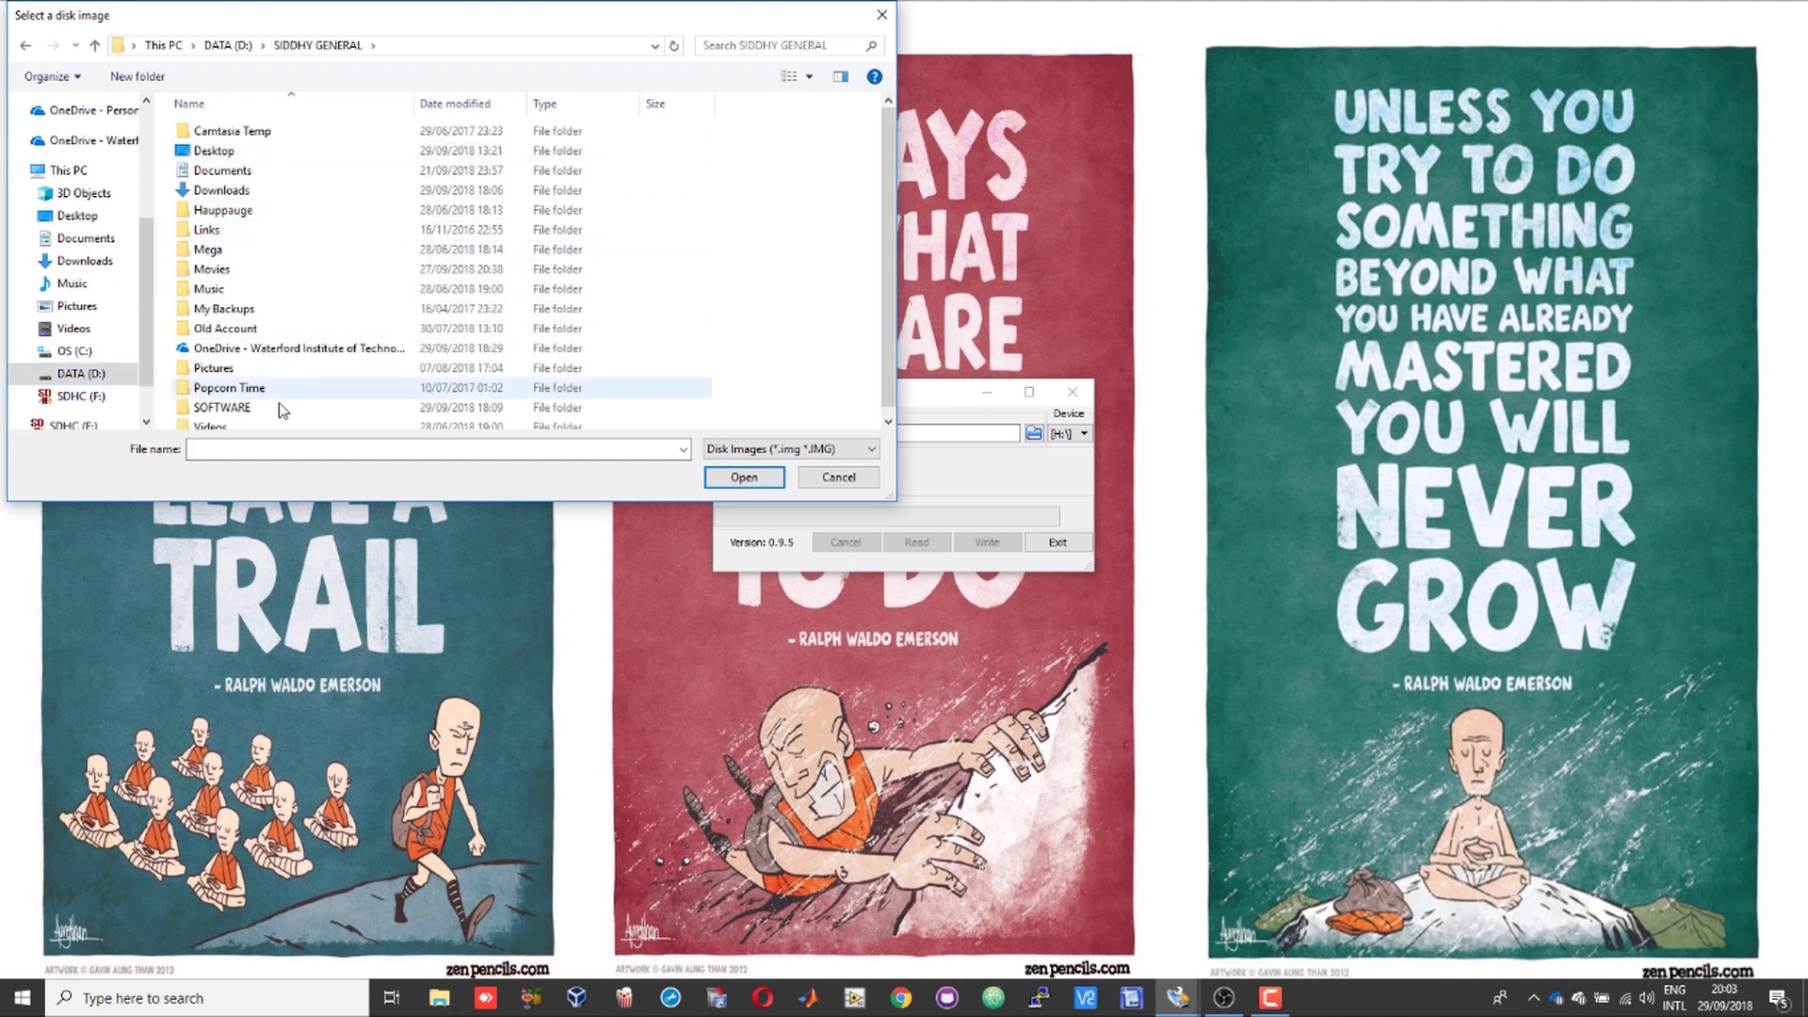
{"action": "scroll", "coordinate": [273, 407], "scroll_direction": "down", "scroll_amount": 1}
{"action": "double_click", "coordinate": [264, 403]}
- Load lineage-15.1-20180706-UNOFFICIAL-KonstaKANG-rpi3.img from SBC\Rpi\Android and set device F: as target
{"action": "scroll", "coordinate": [261, 396], "scroll_direction": "down", "scroll_amount": 2}
{"action": "double_click", "coordinate": [261, 393]}
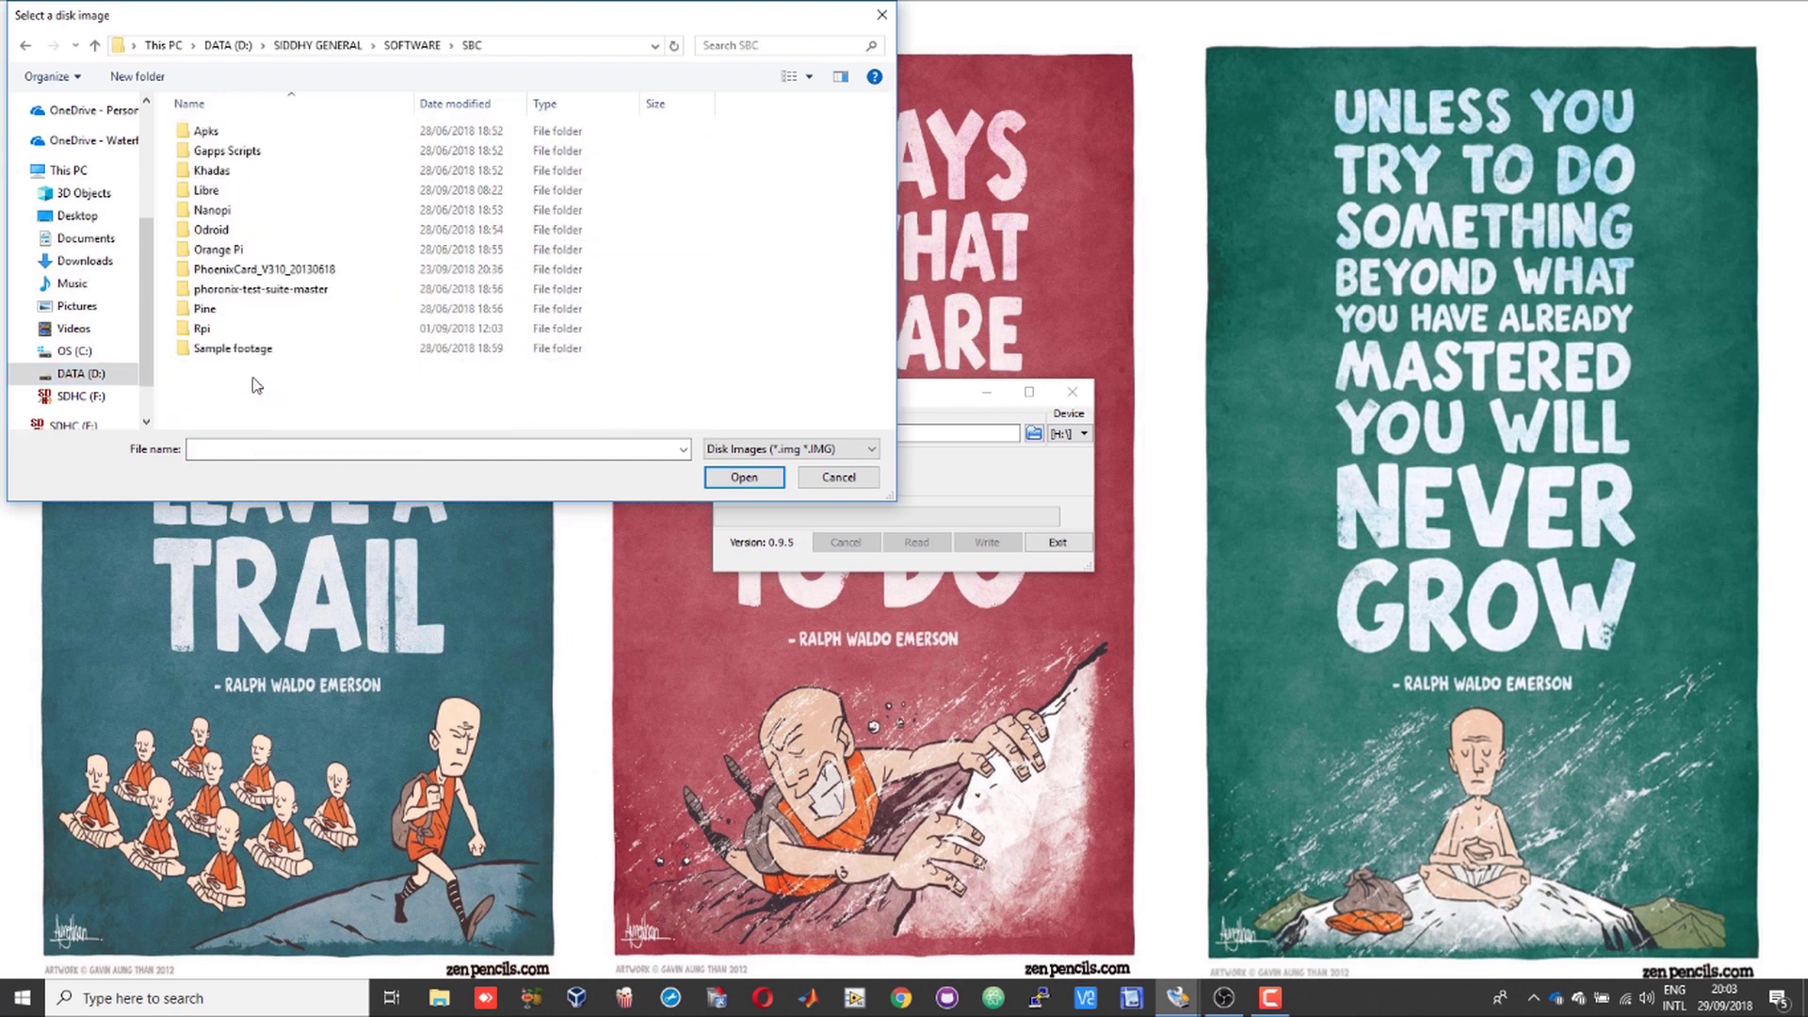
{"action": "double_click", "coordinate": [252, 328]}
{"action": "double_click", "coordinate": [235, 134]}
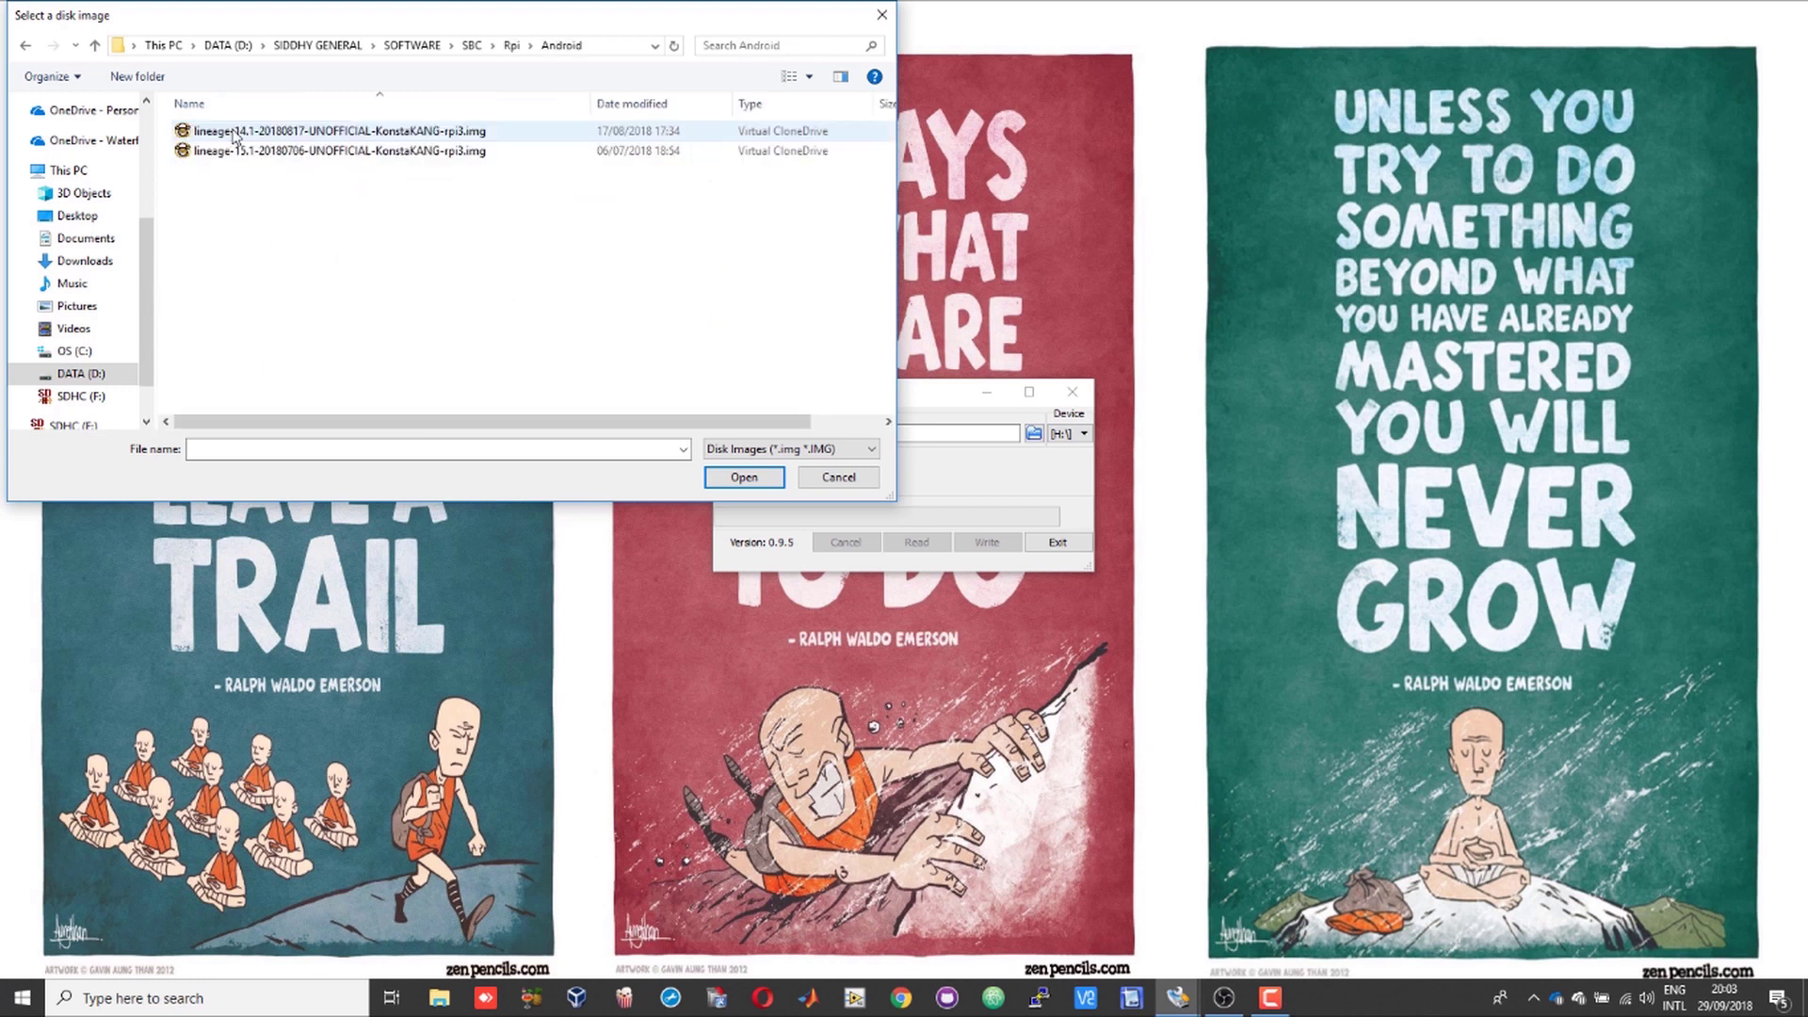
{"action": "left_click", "coordinate": [279, 157]}
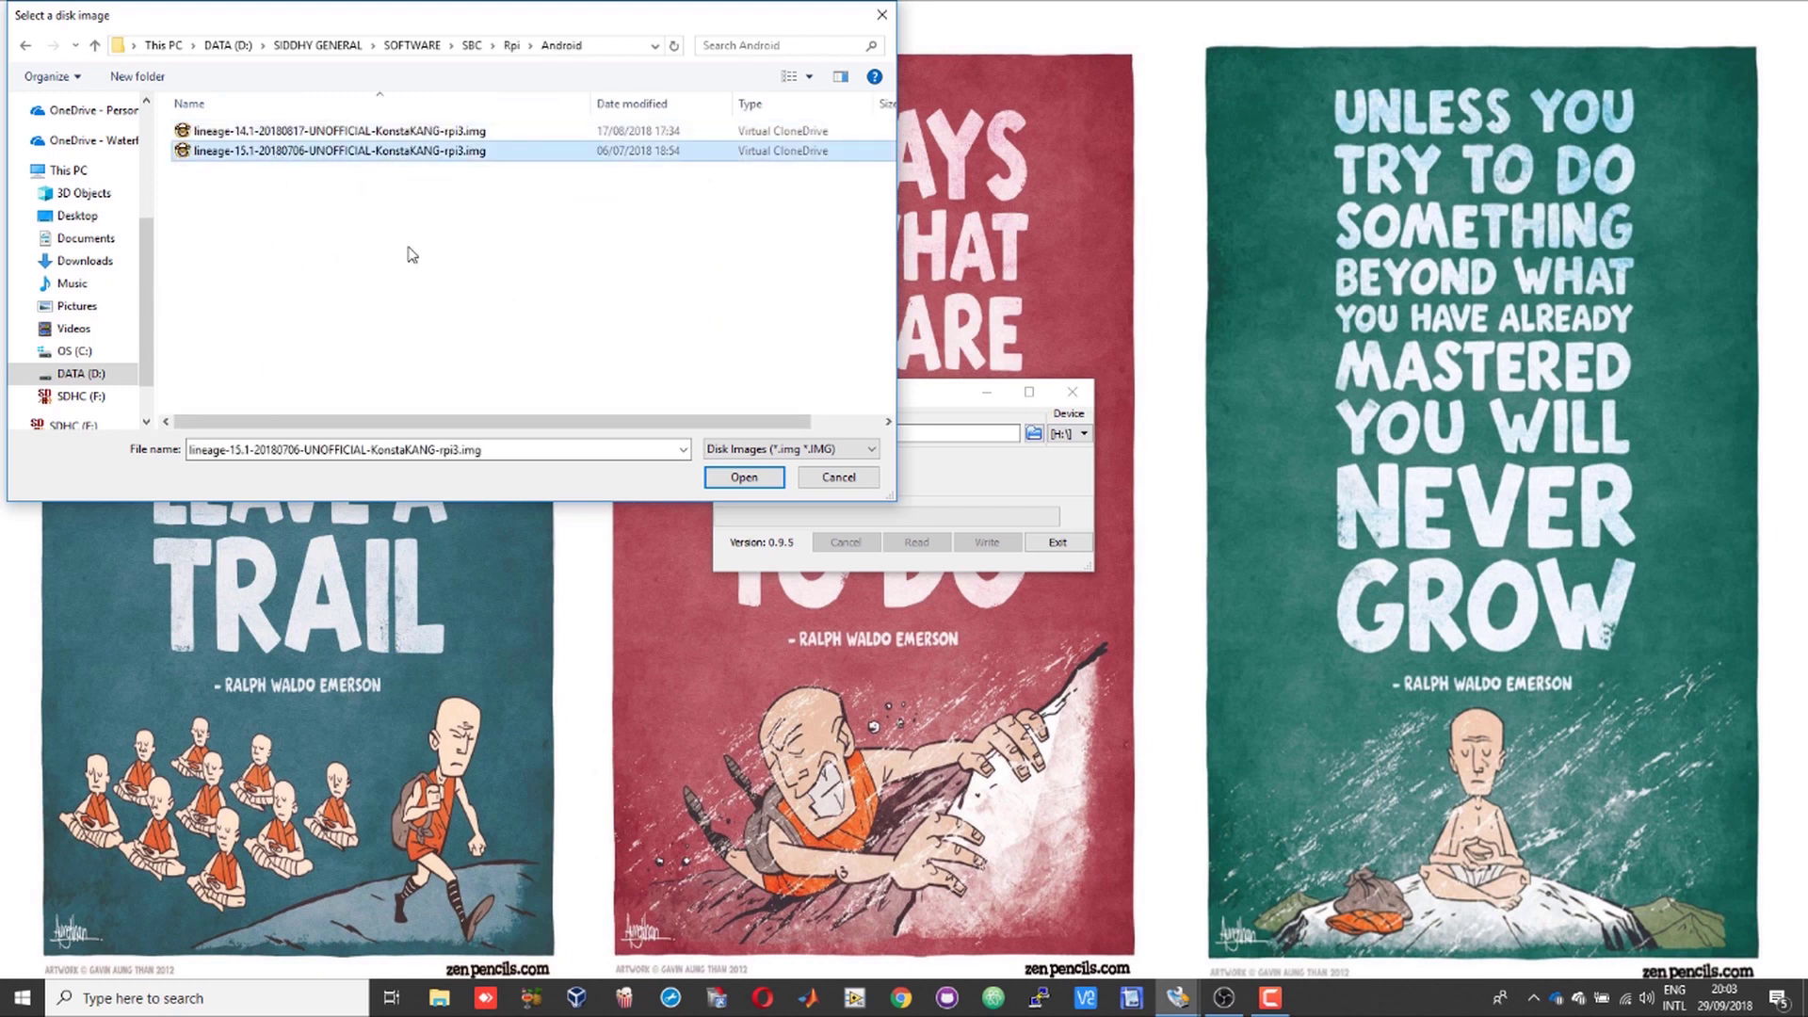
{"action": "left_click", "coordinate": [743, 477]}
{"action": "left_click", "coordinate": [1069, 434]}
{"action": "left_click", "coordinate": [1064, 461]}
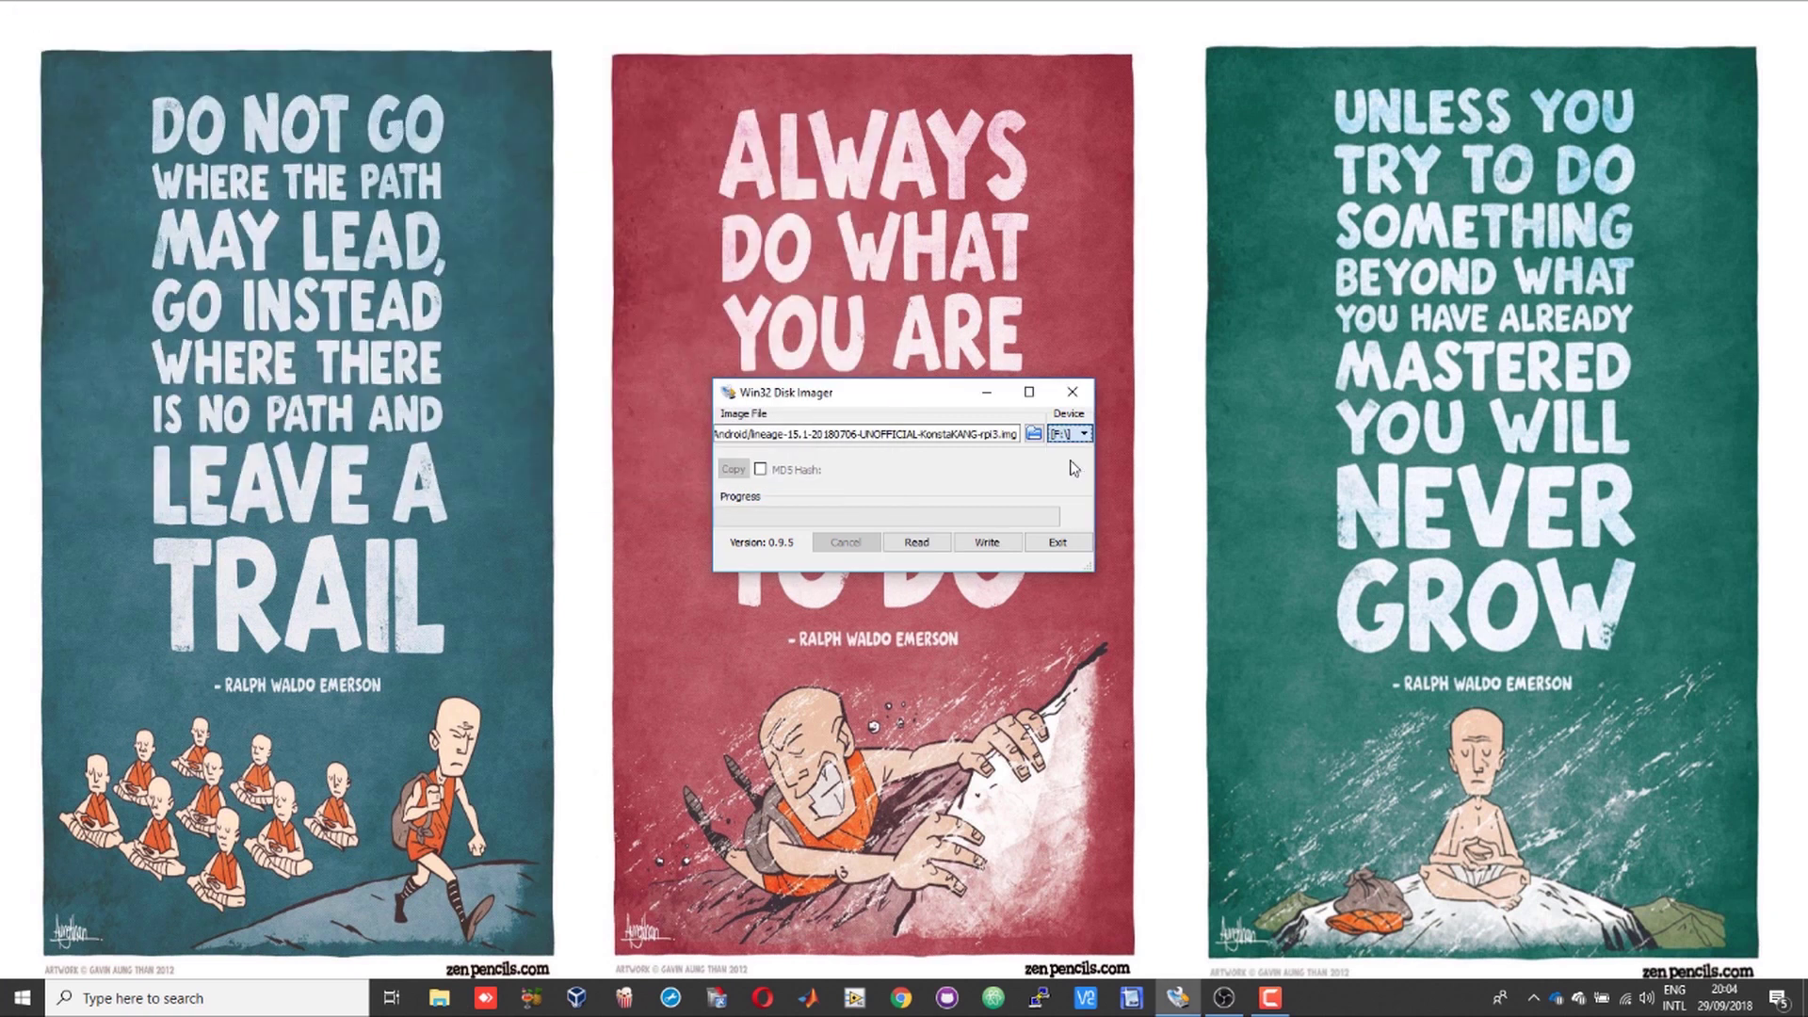
- Write the LineageOS image to F:, declining format prompts for J:, I: and G:, and acknowledge Write Successful
{"action": "left_click", "coordinate": [989, 543]}
{"action": "left_click", "coordinate": [962, 519]}
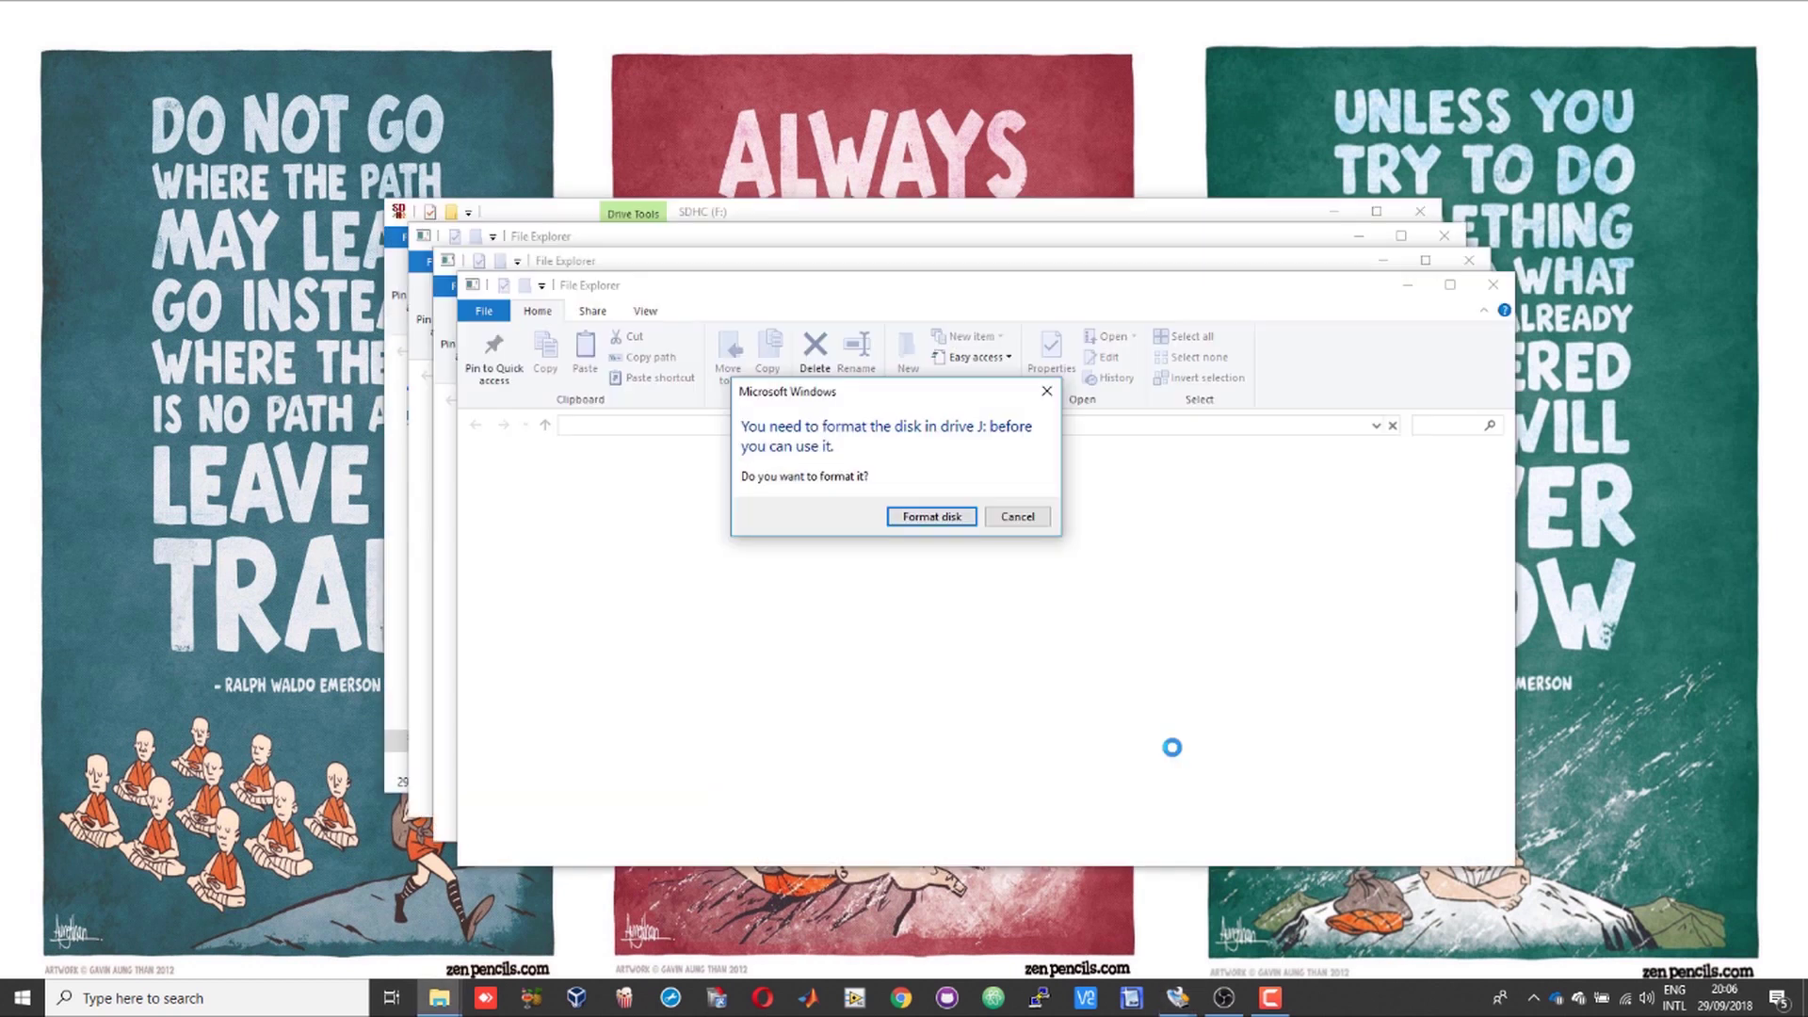
{"action": "left_click", "coordinate": [1017, 516]}
{"action": "left_click", "coordinate": [1109, 527]}
{"action": "left_click", "coordinate": [1017, 517]}
{"action": "left_click", "coordinate": [1114, 523]}
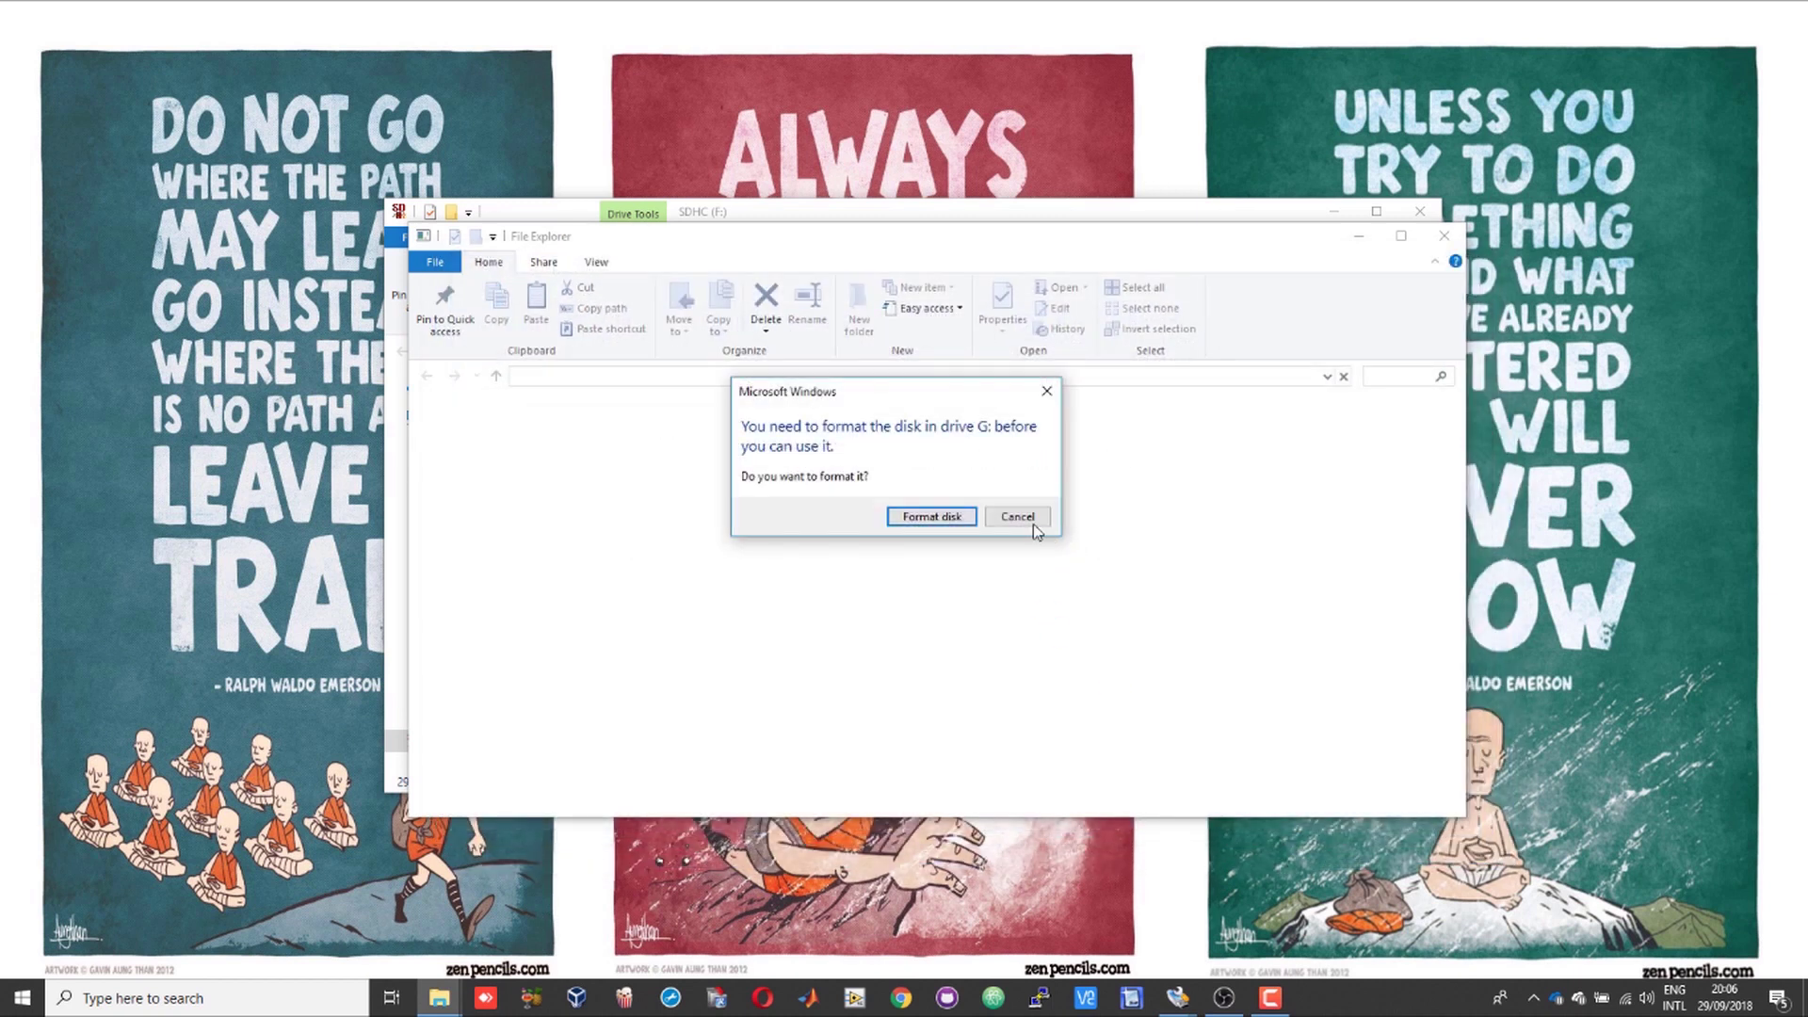
{"action": "left_click", "coordinate": [1020, 513]}
{"action": "left_click", "coordinate": [1094, 533]}
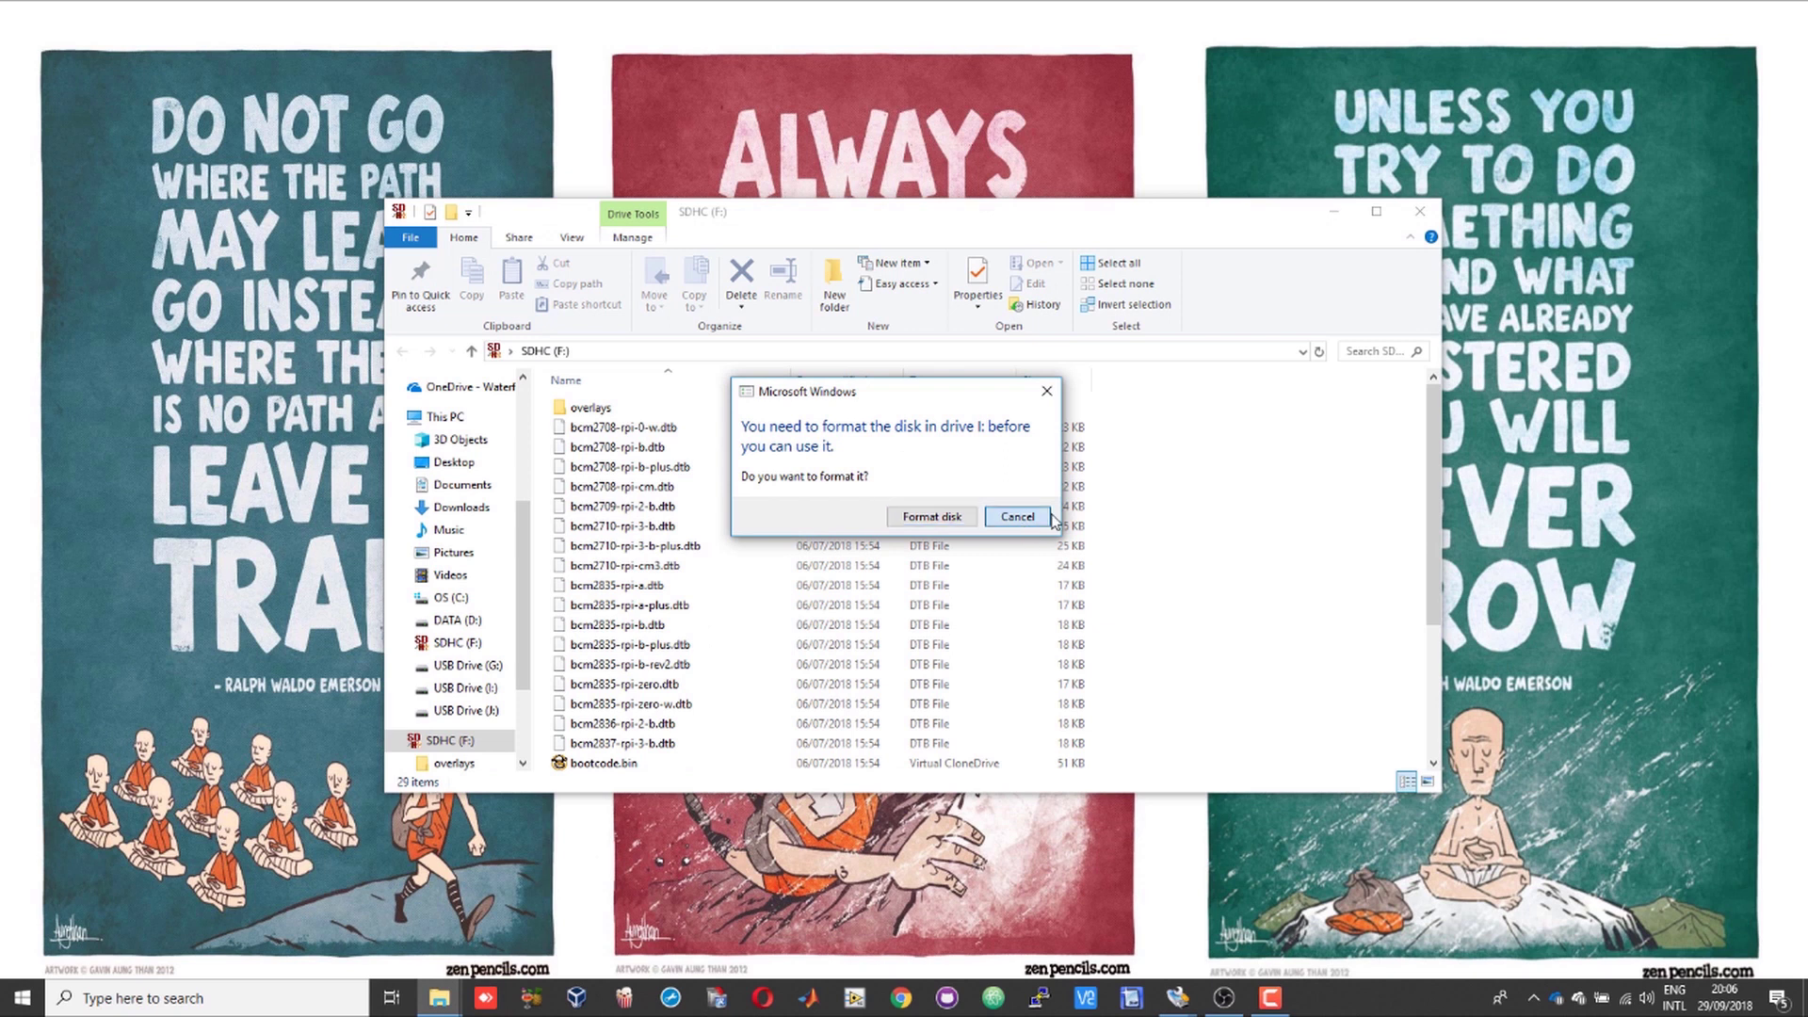
{"action": "left_click", "coordinate": [1043, 523]}
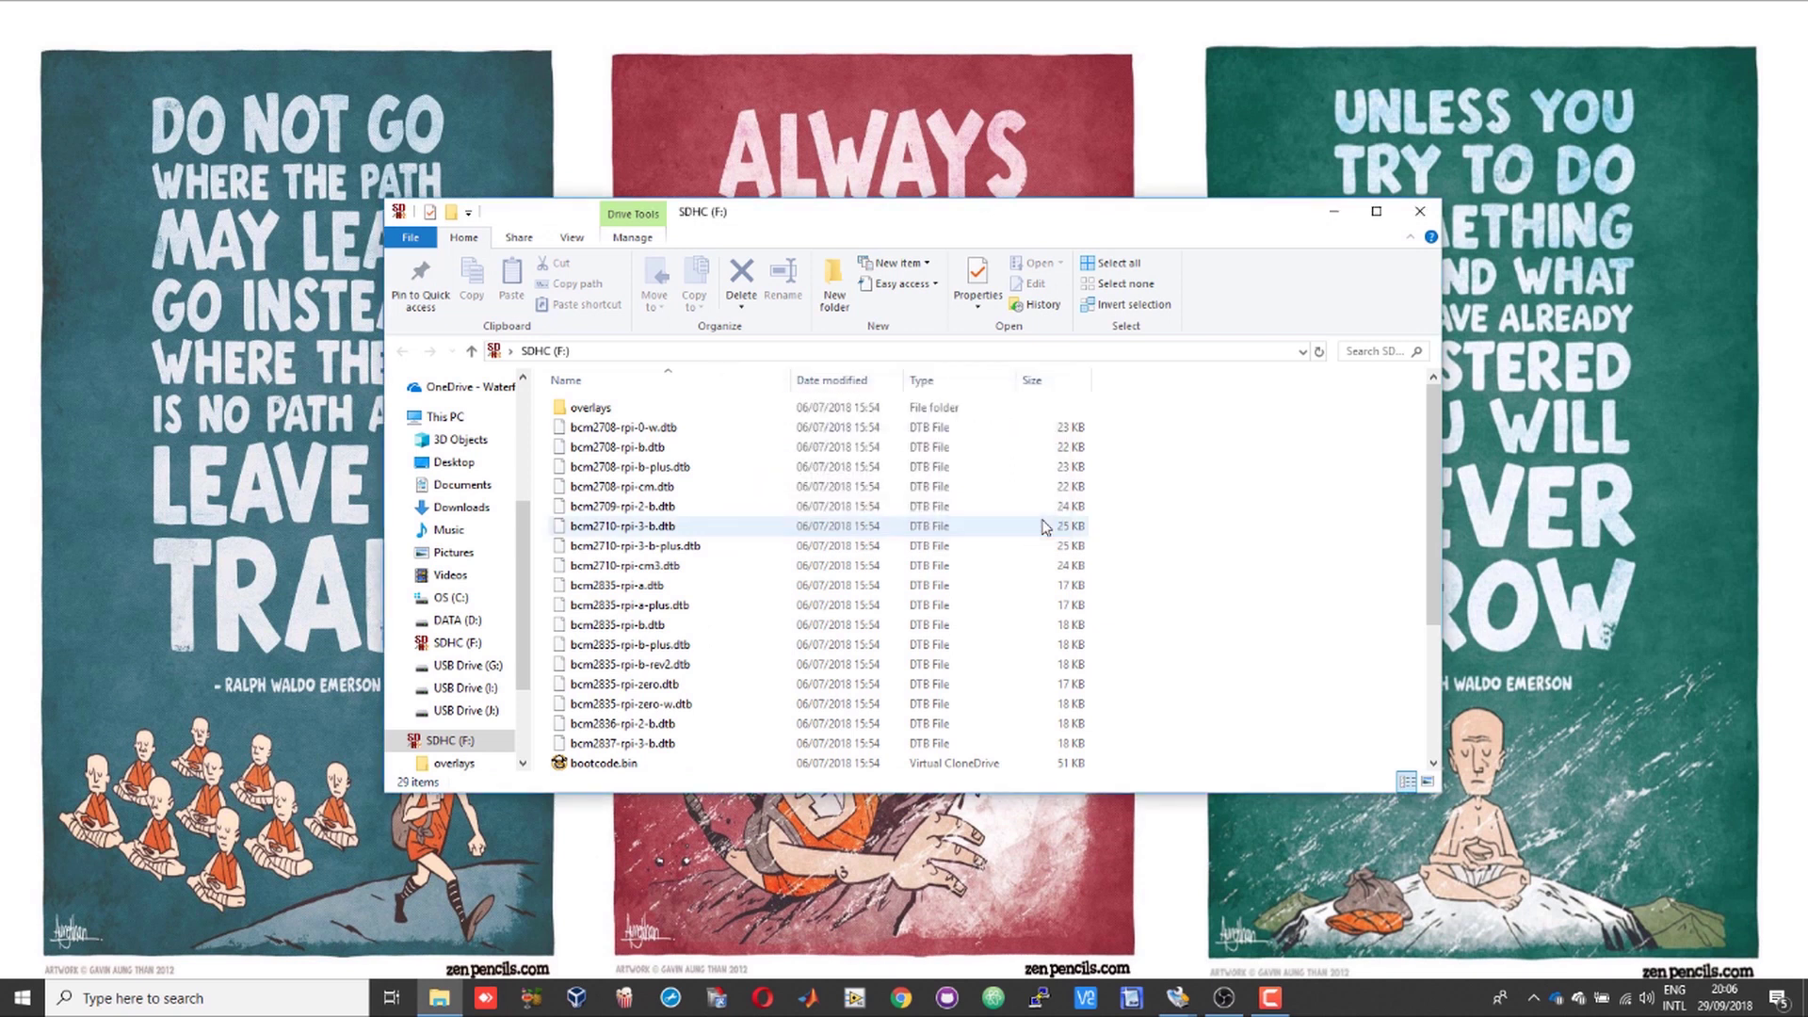
{"action": "left_click", "coordinate": [1421, 214]}
{"action": "left_click", "coordinate": [935, 513]}
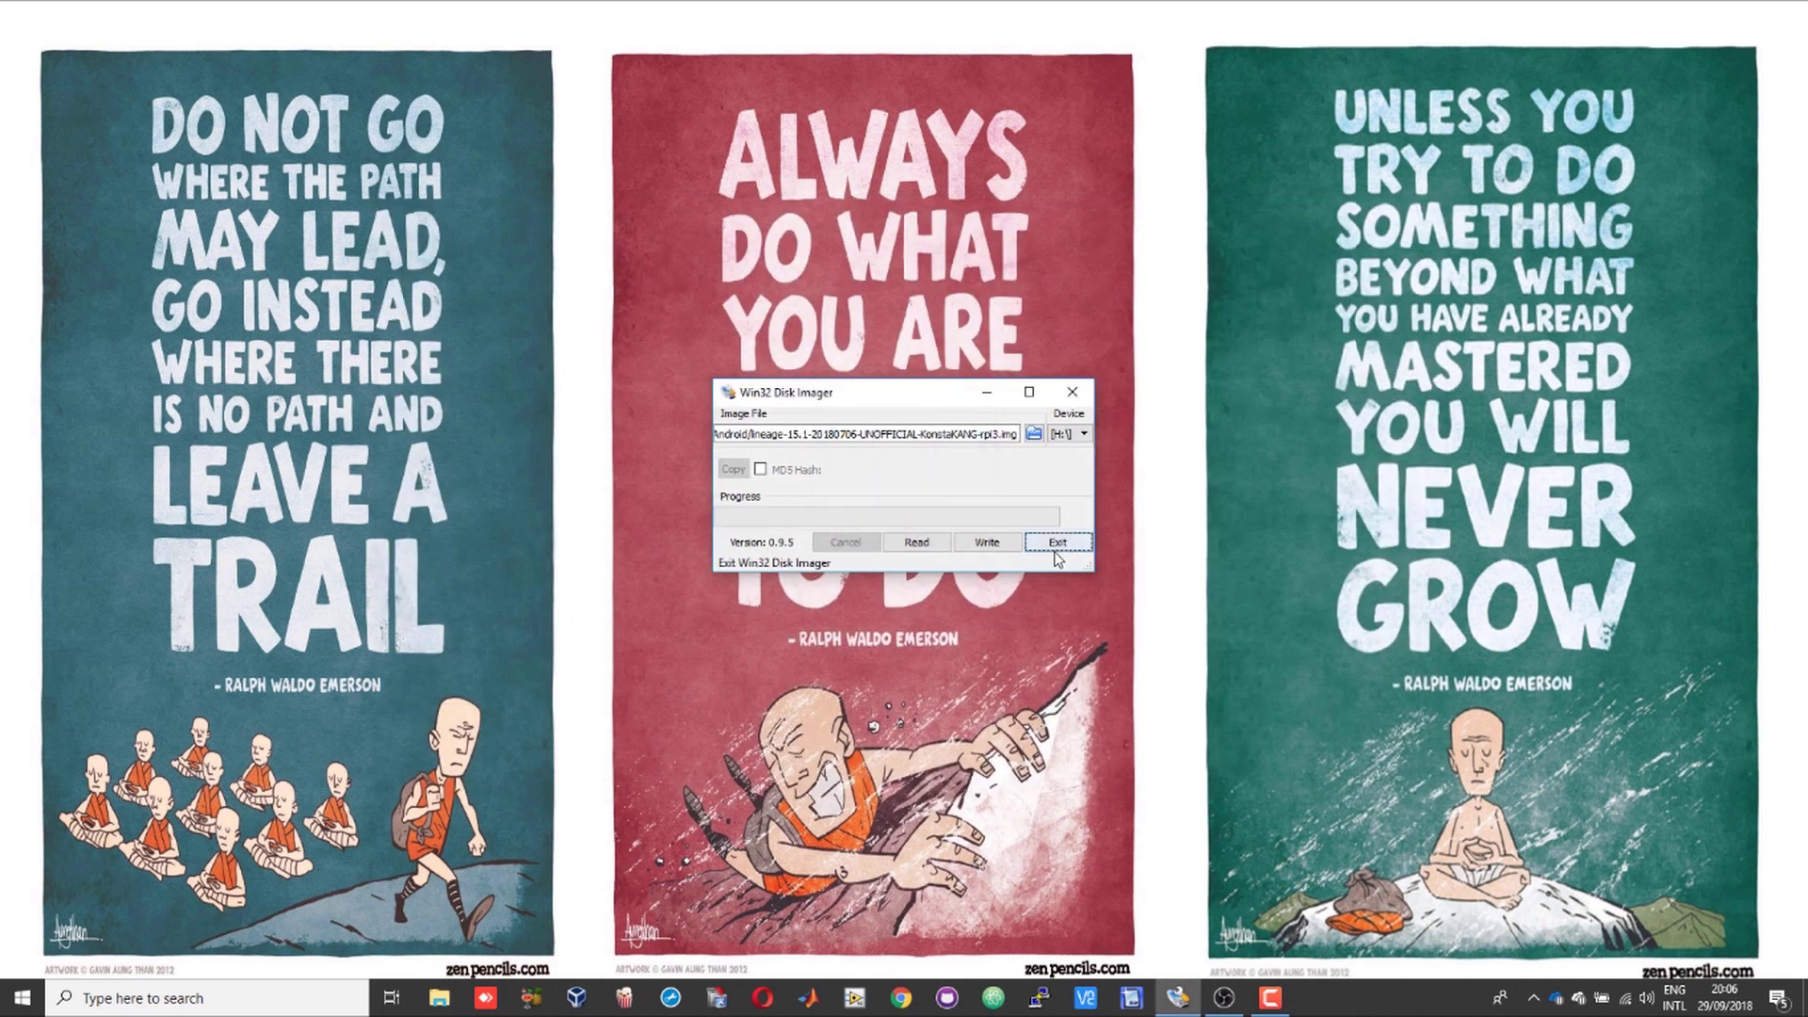
{"action": "left_click", "coordinate": [1058, 546]}
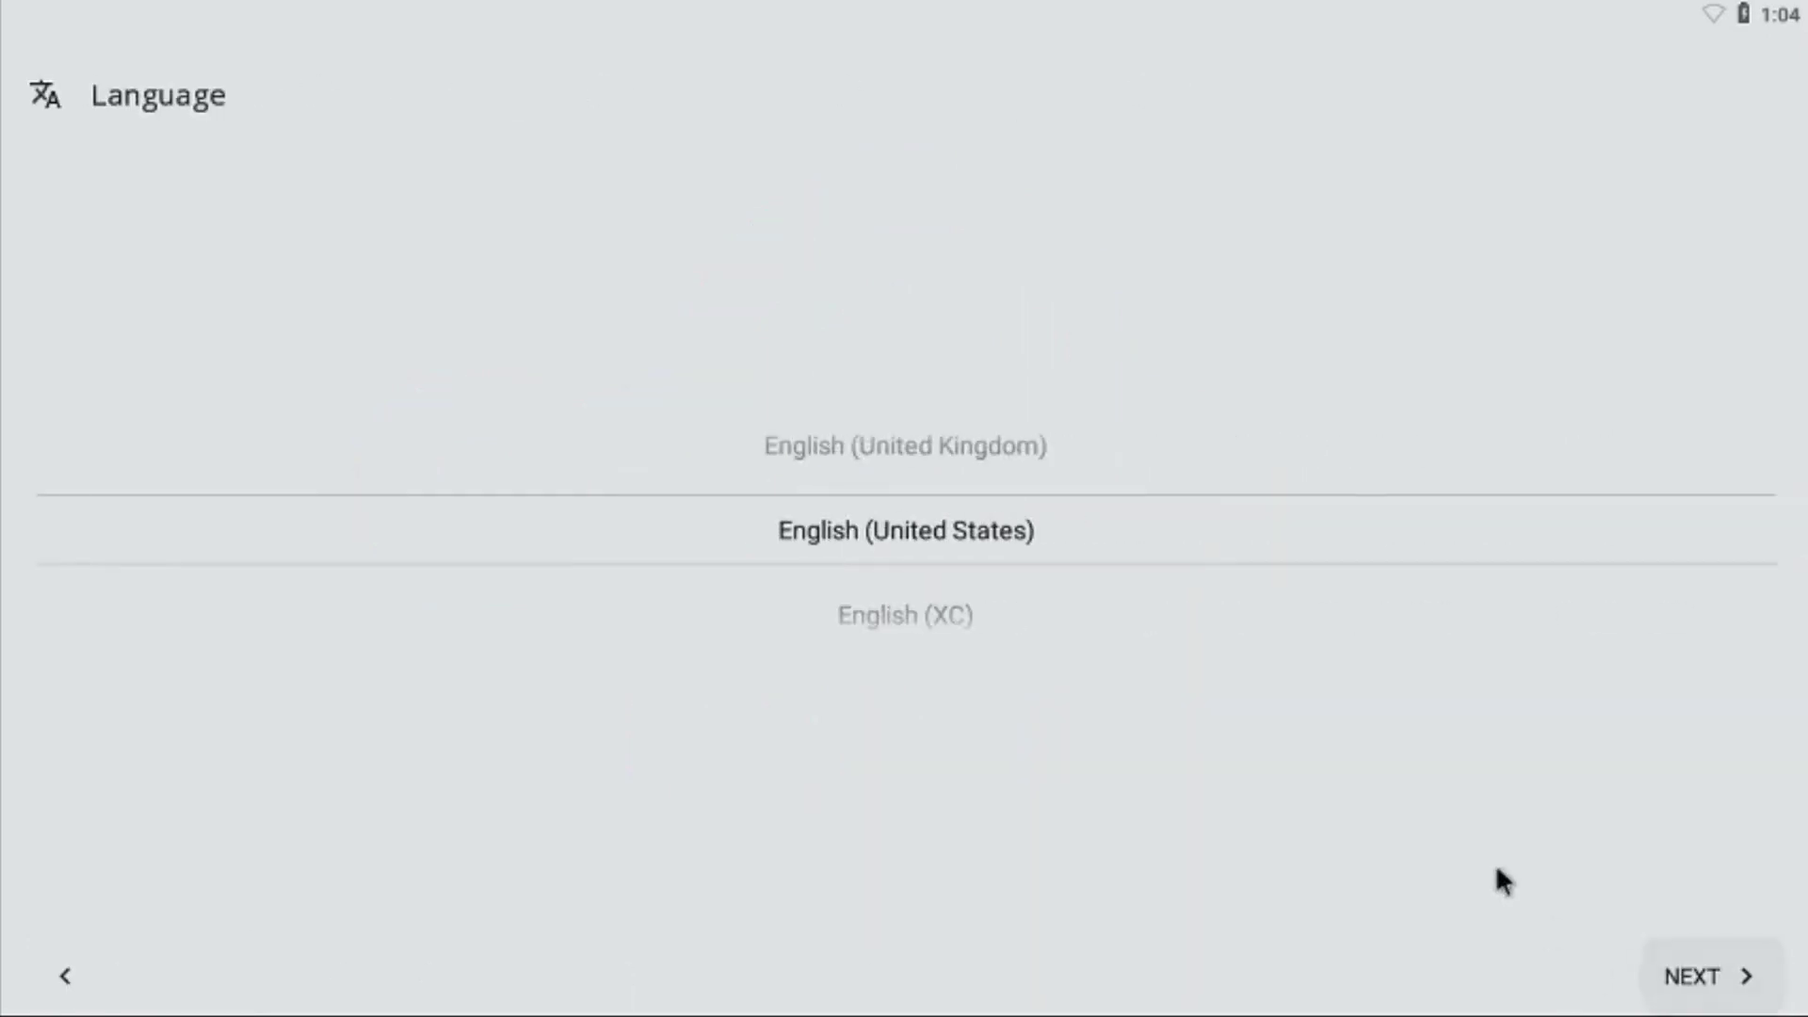
- Keep English (United States) and set the time zone to London, Dublin (GMT+1:00)
{"action": "left_click", "coordinate": [1678, 987]}
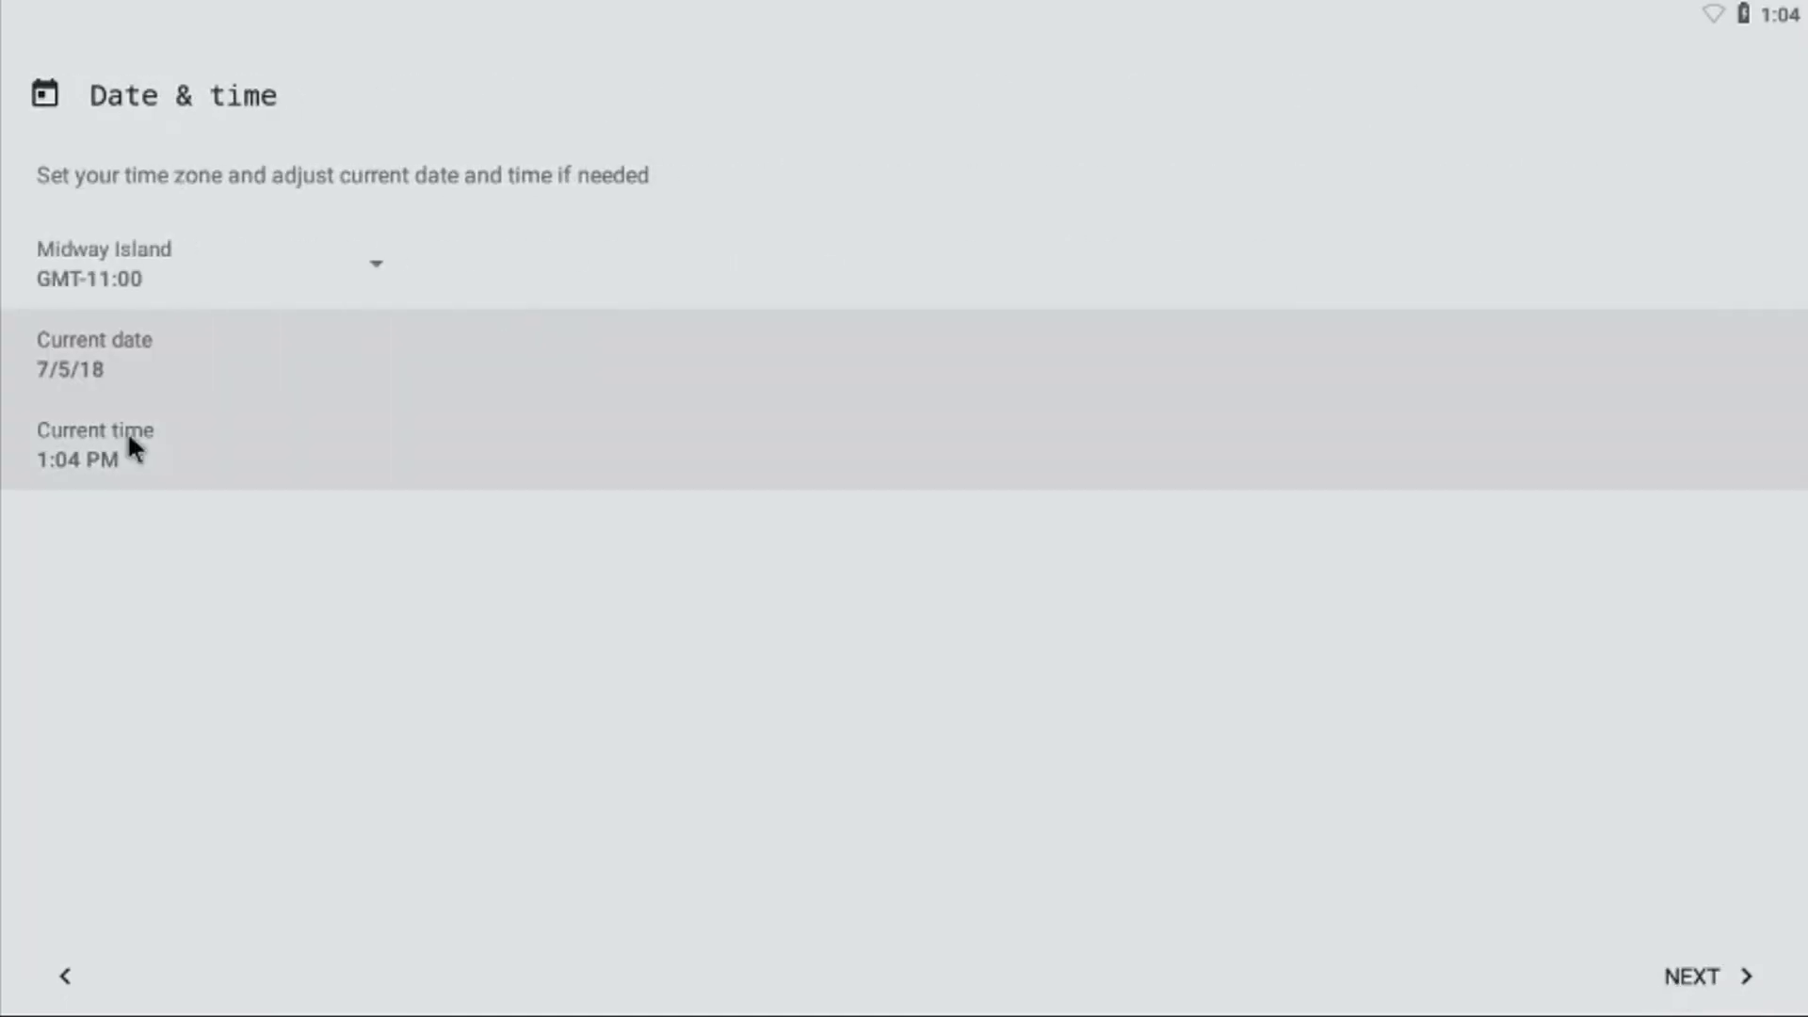
{"action": "left_click", "coordinate": [103, 278]}
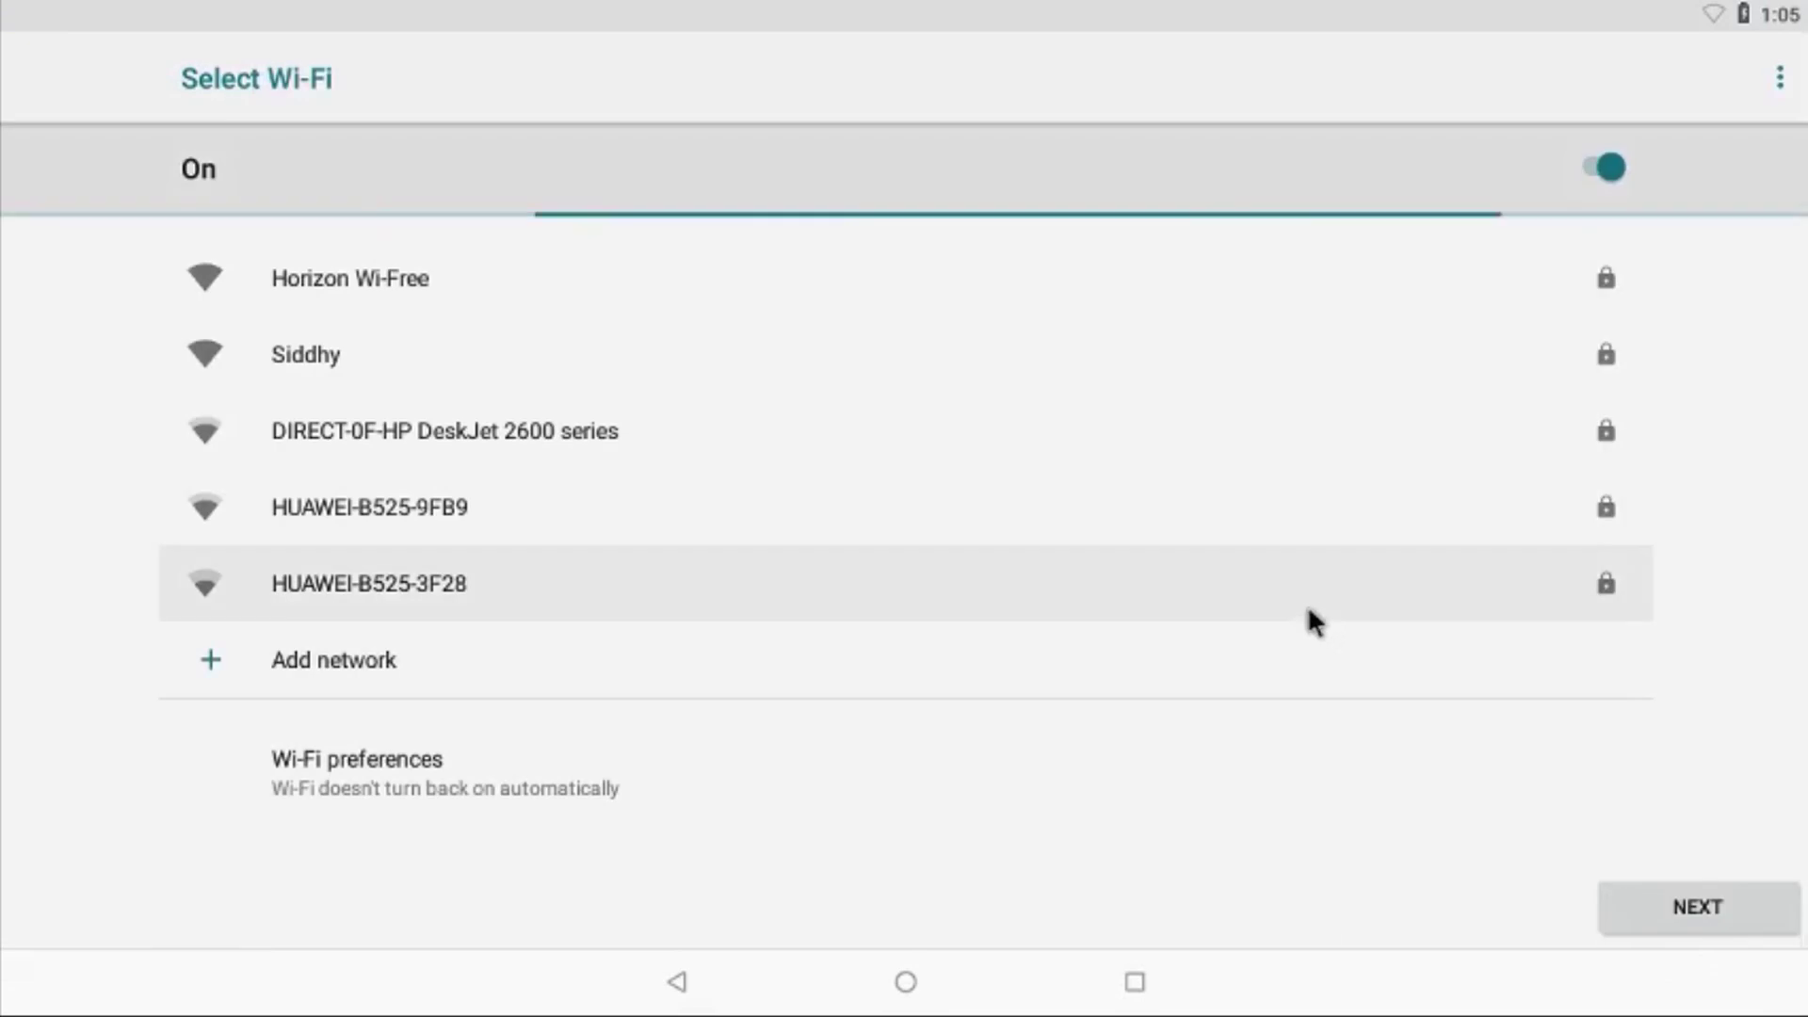
- Join the home Wi-Fi network and continue to the Location services step
{"action": "left_click", "coordinate": [469, 350]}
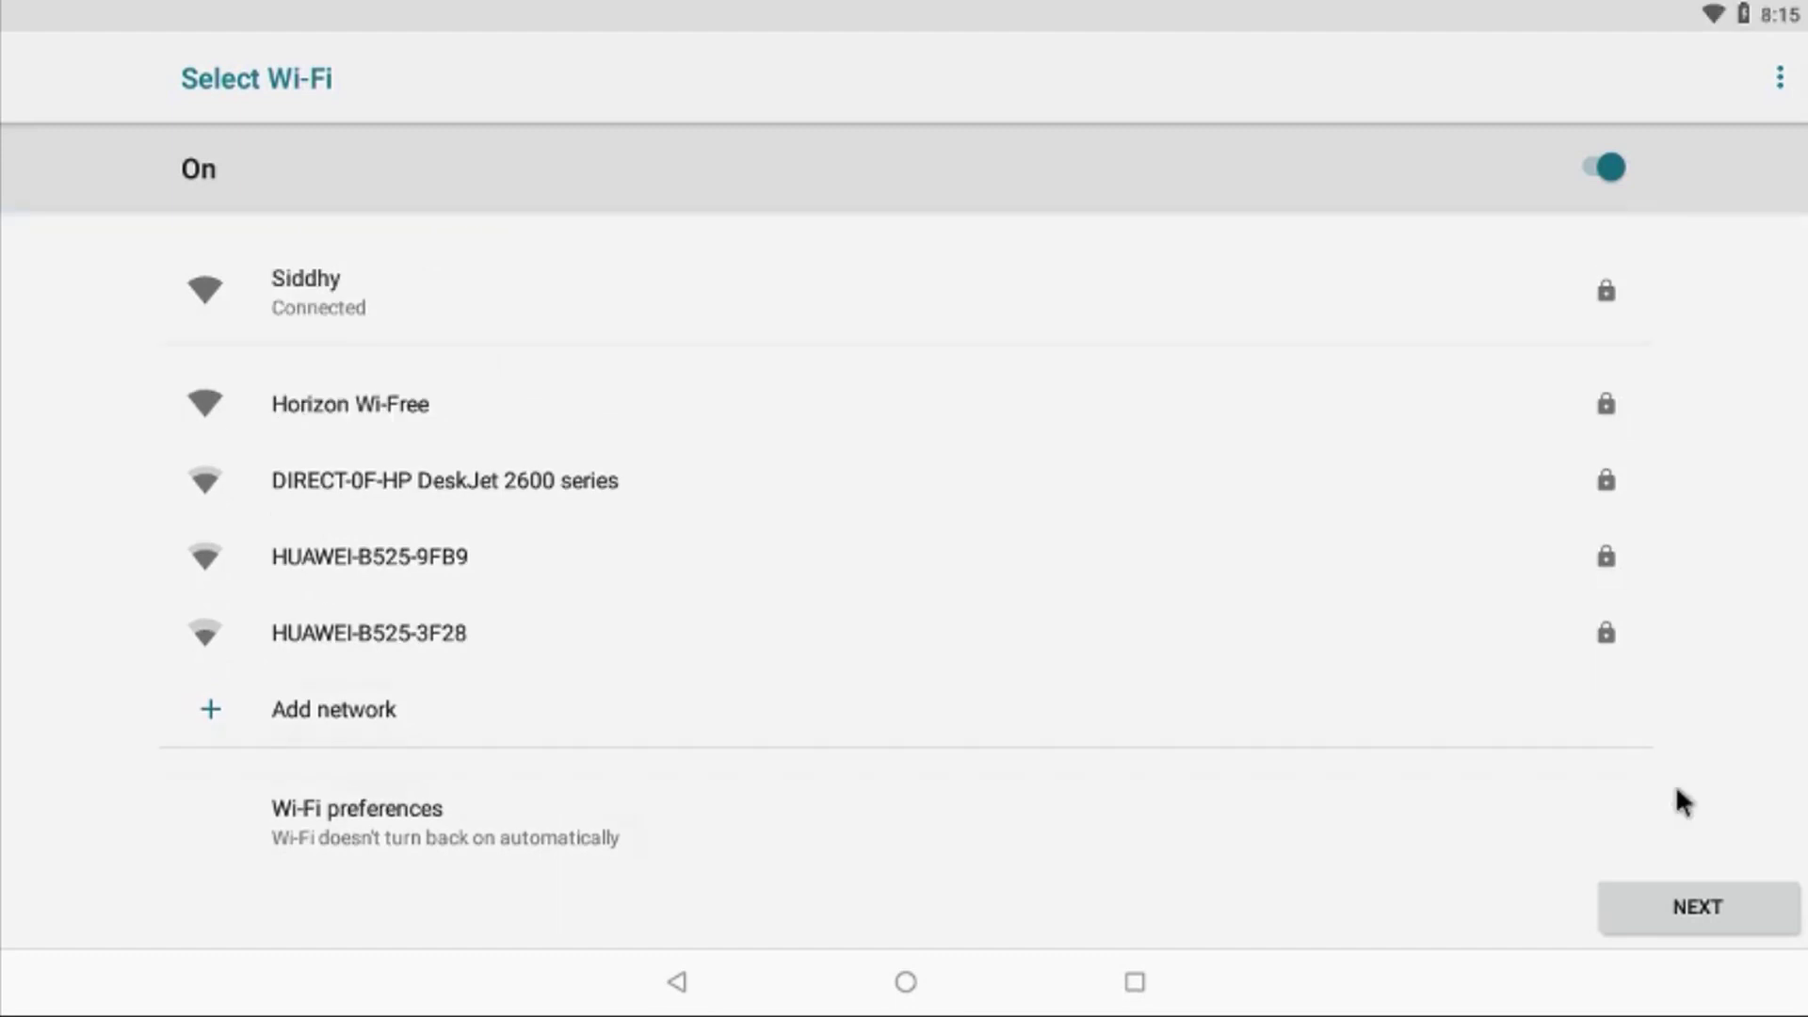
{"action": "left_click", "coordinate": [1695, 899]}
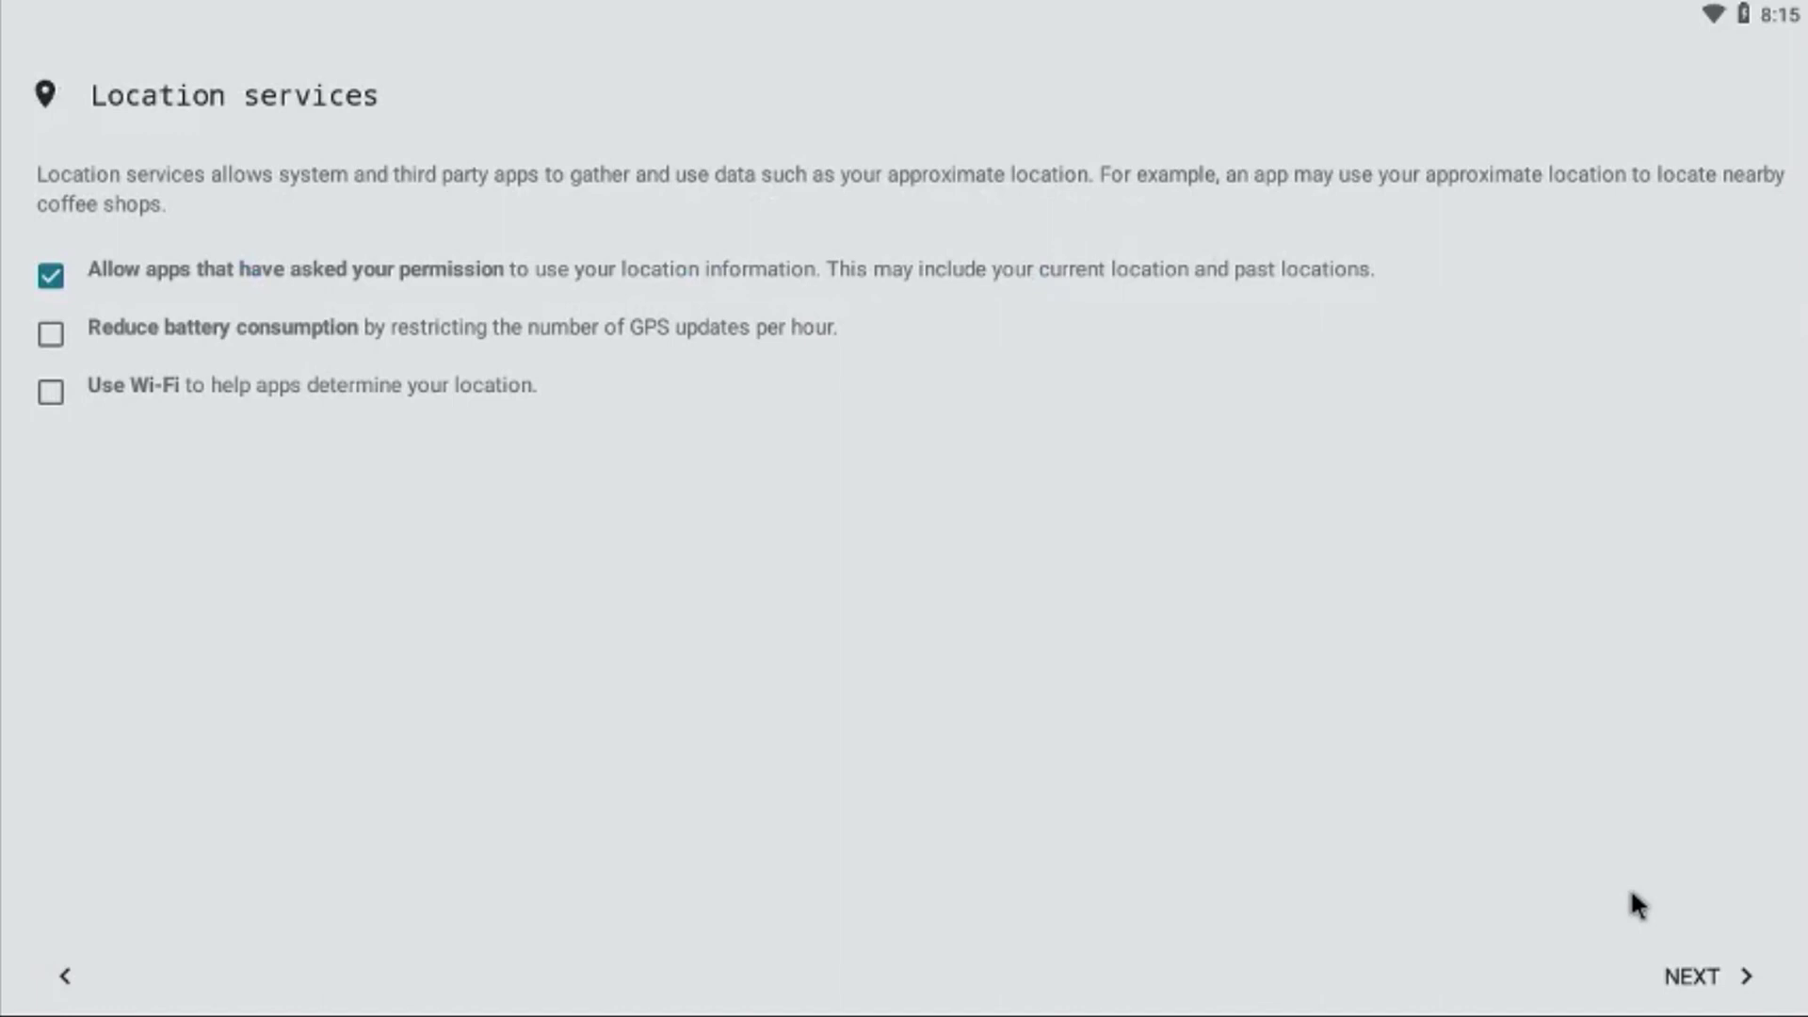
- Accept the default Location services and LineageOS features options, and skip screen-lock setup
{"action": "left_click", "coordinate": [1686, 985]}
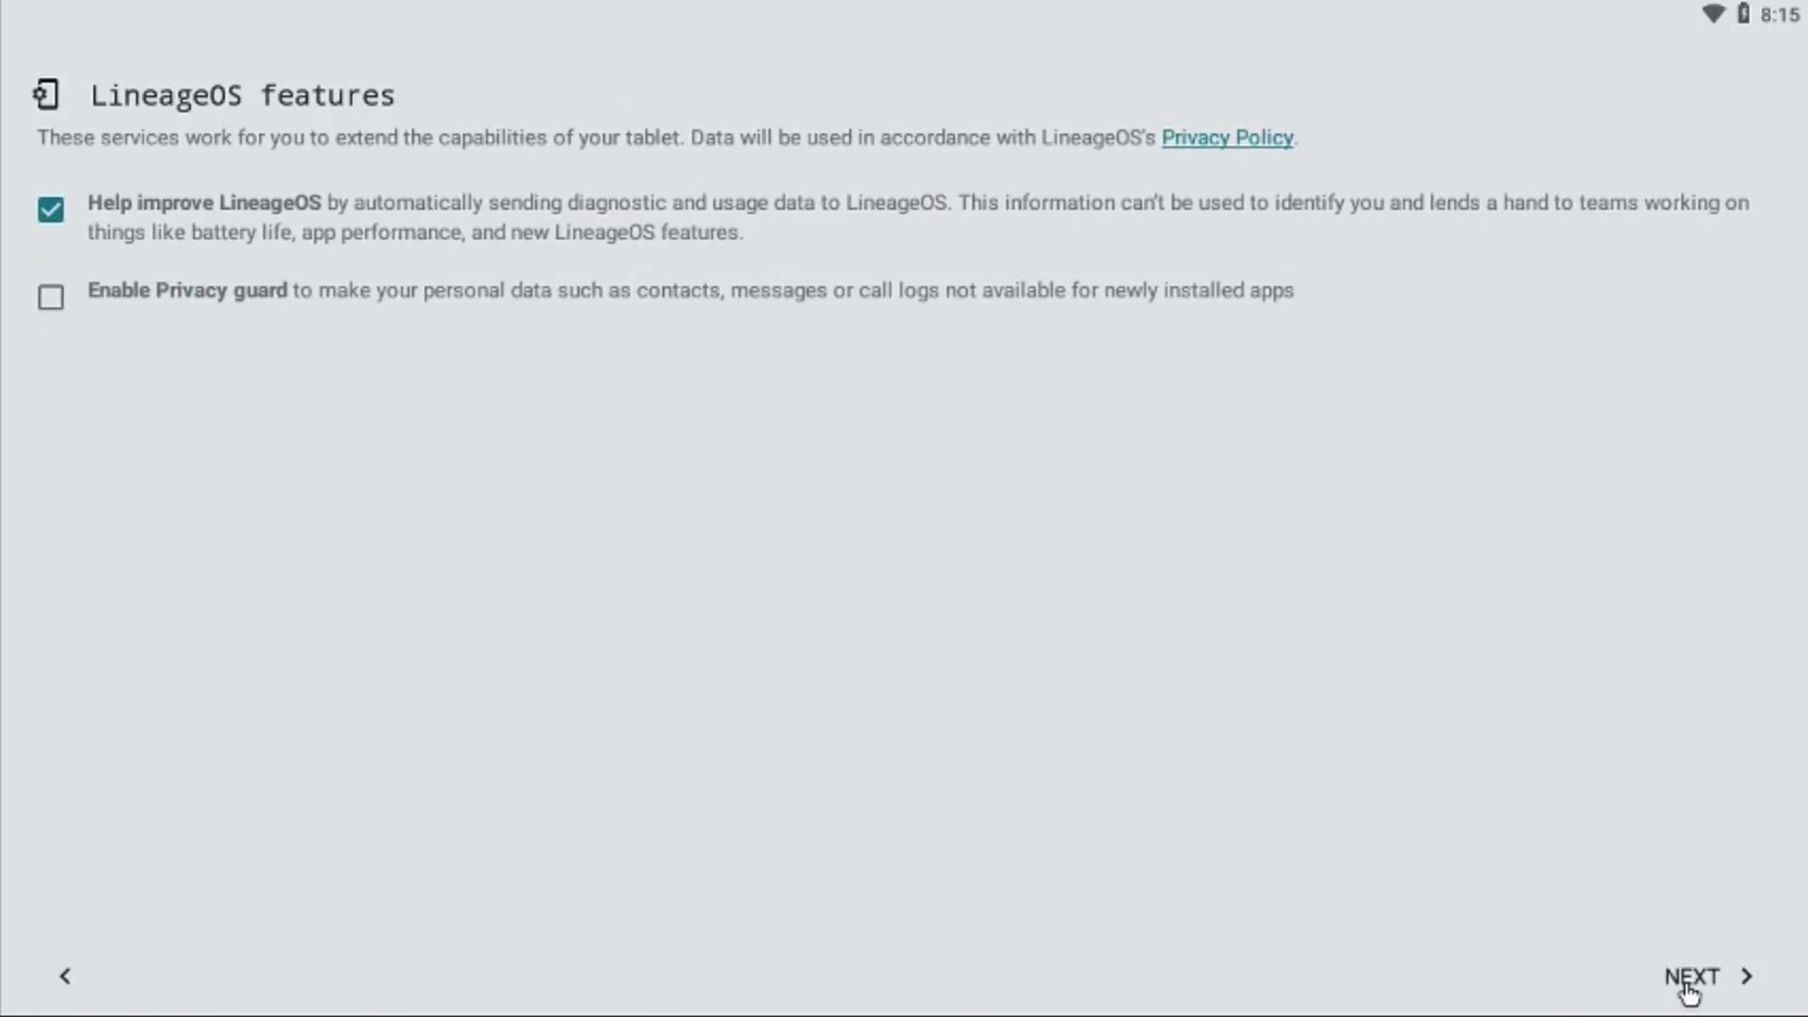
{"action": "left_click", "coordinate": [1691, 991]}
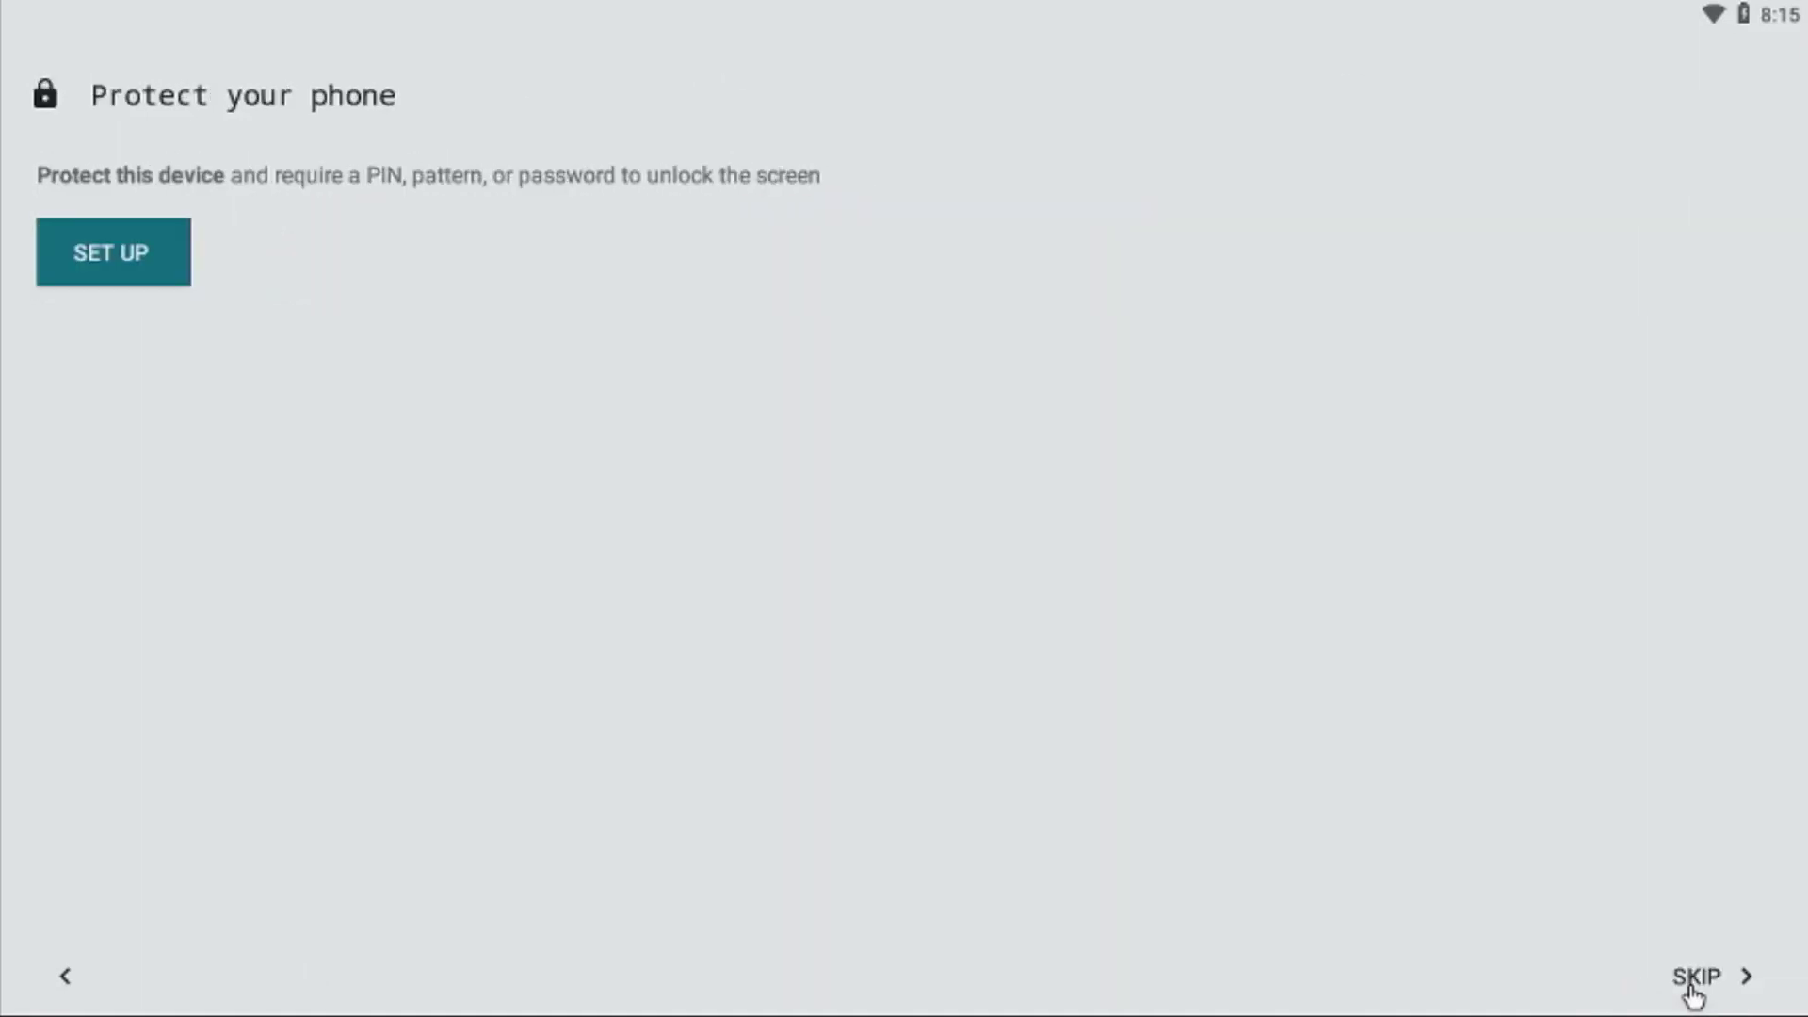
{"action": "left_click", "coordinate": [1695, 994]}
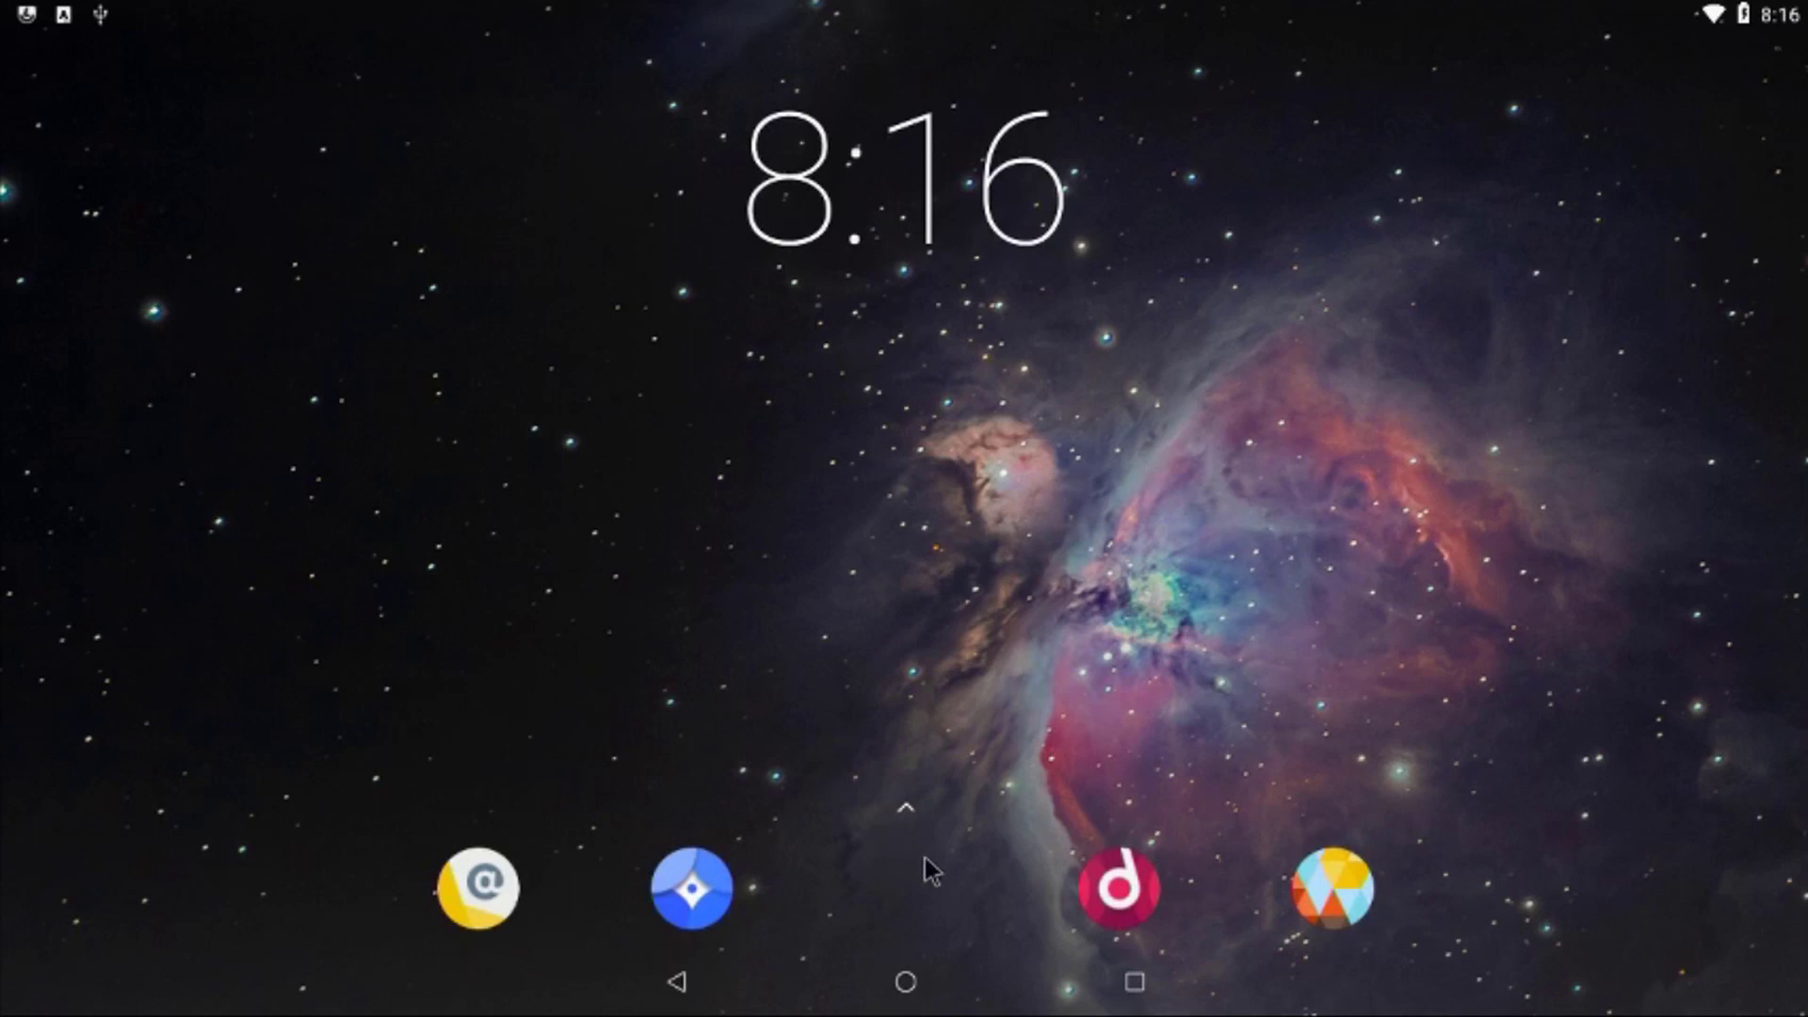
- From the app drawer, open Settings, go to System, and move focus to About tablet
{"action": "left_click_drag", "start_coordinate": [910, 858], "coordinate": [977, 308]}
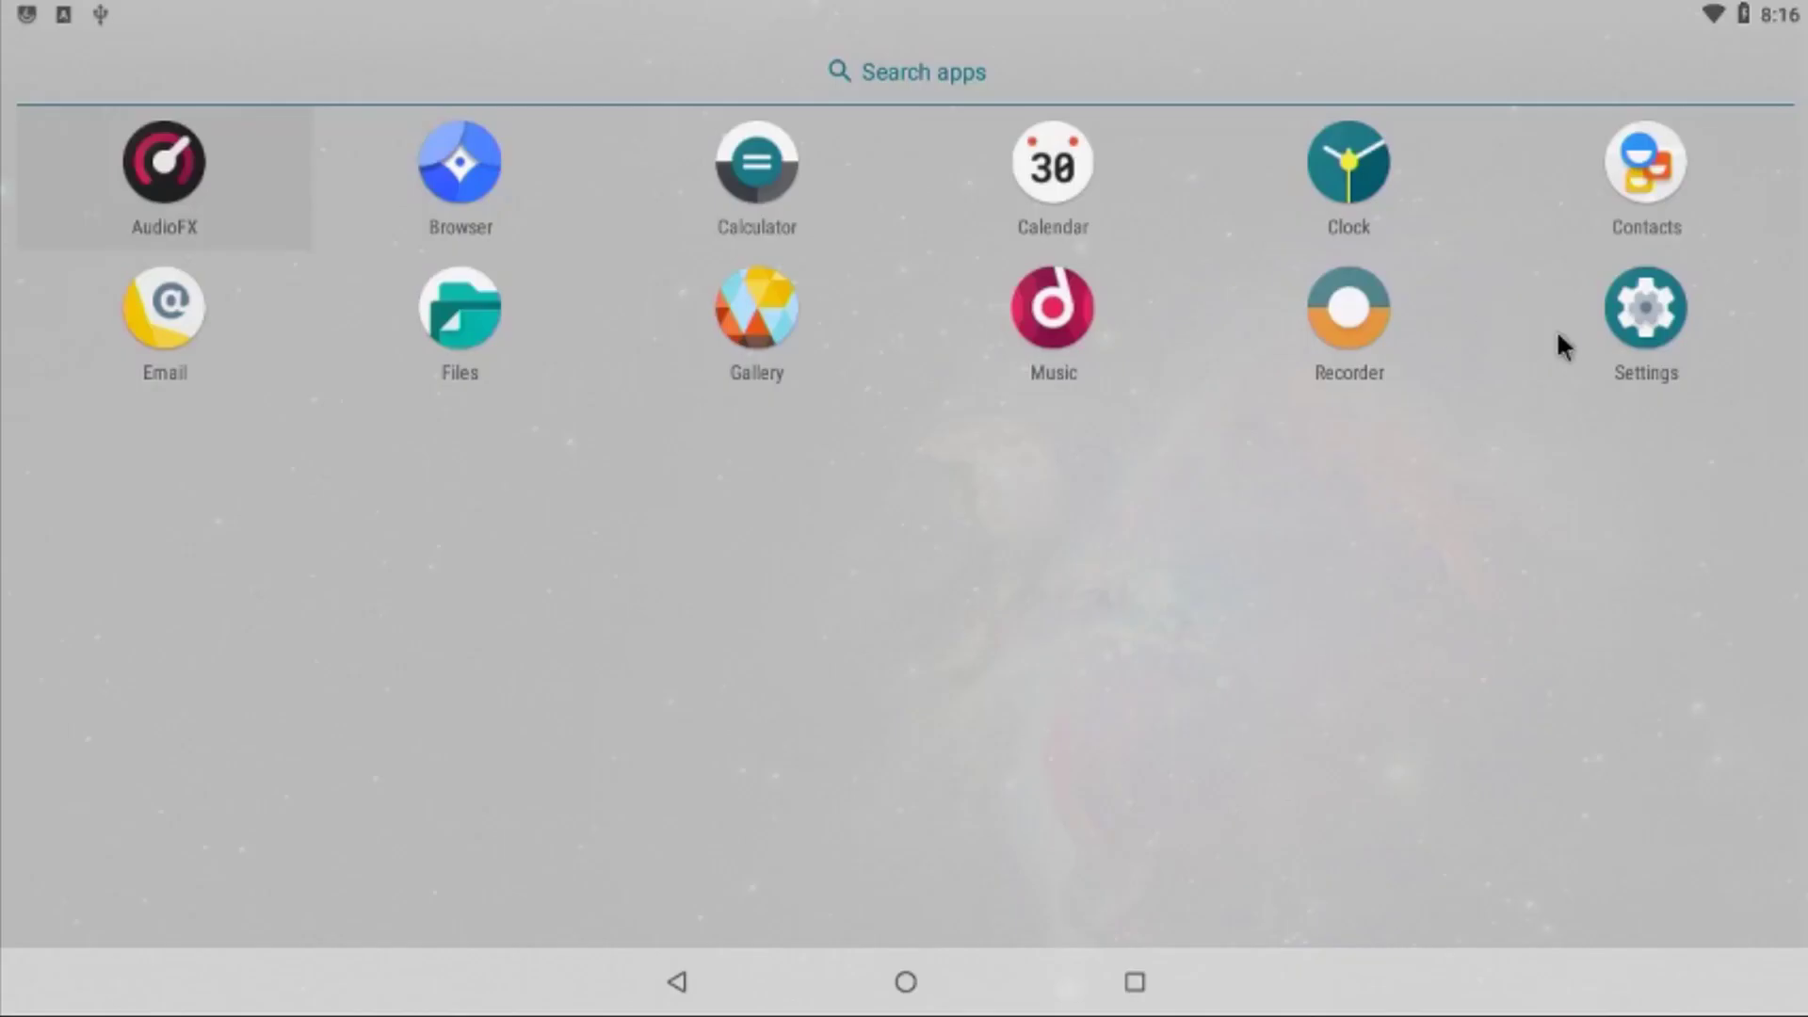
{"action": "left_click", "coordinate": [1605, 314]}
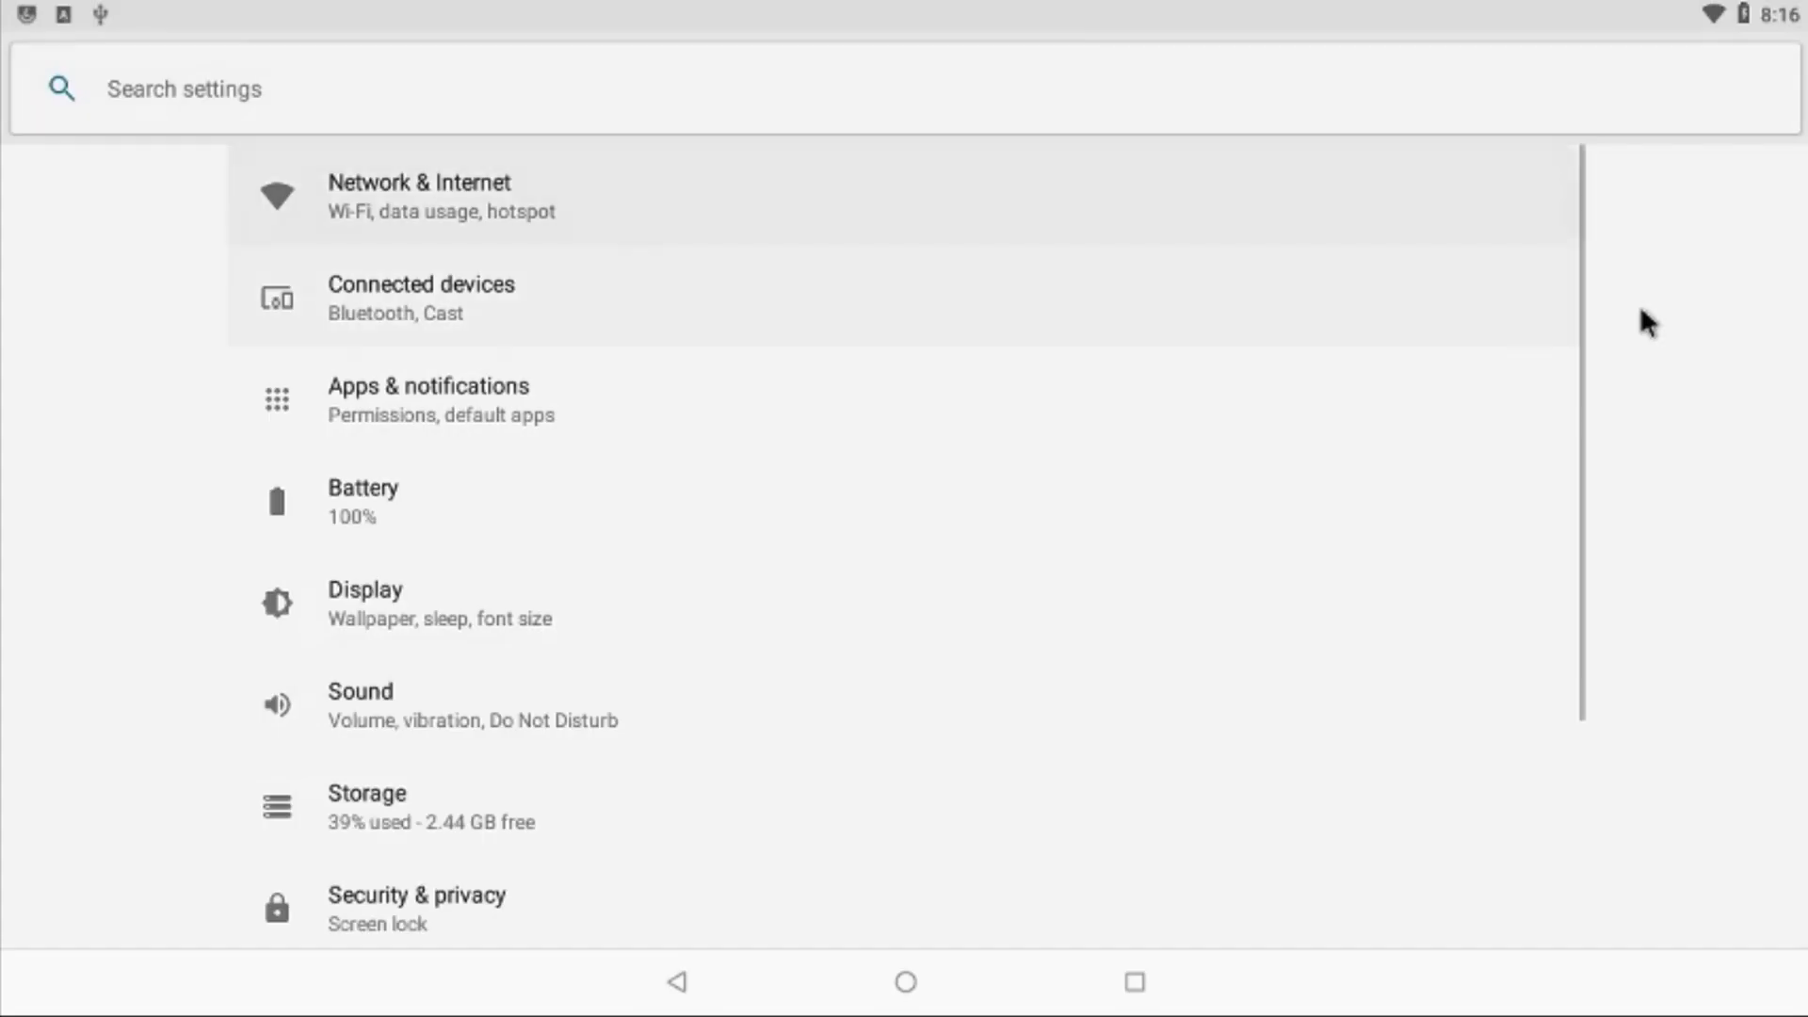
{"action": "scroll", "coordinate": [1640, 305], "scroll_direction": "down", "scroll_amount": 2}
{"action": "scroll", "coordinate": [1640, 310], "scroll_direction": "down", "scroll_amount": 1}
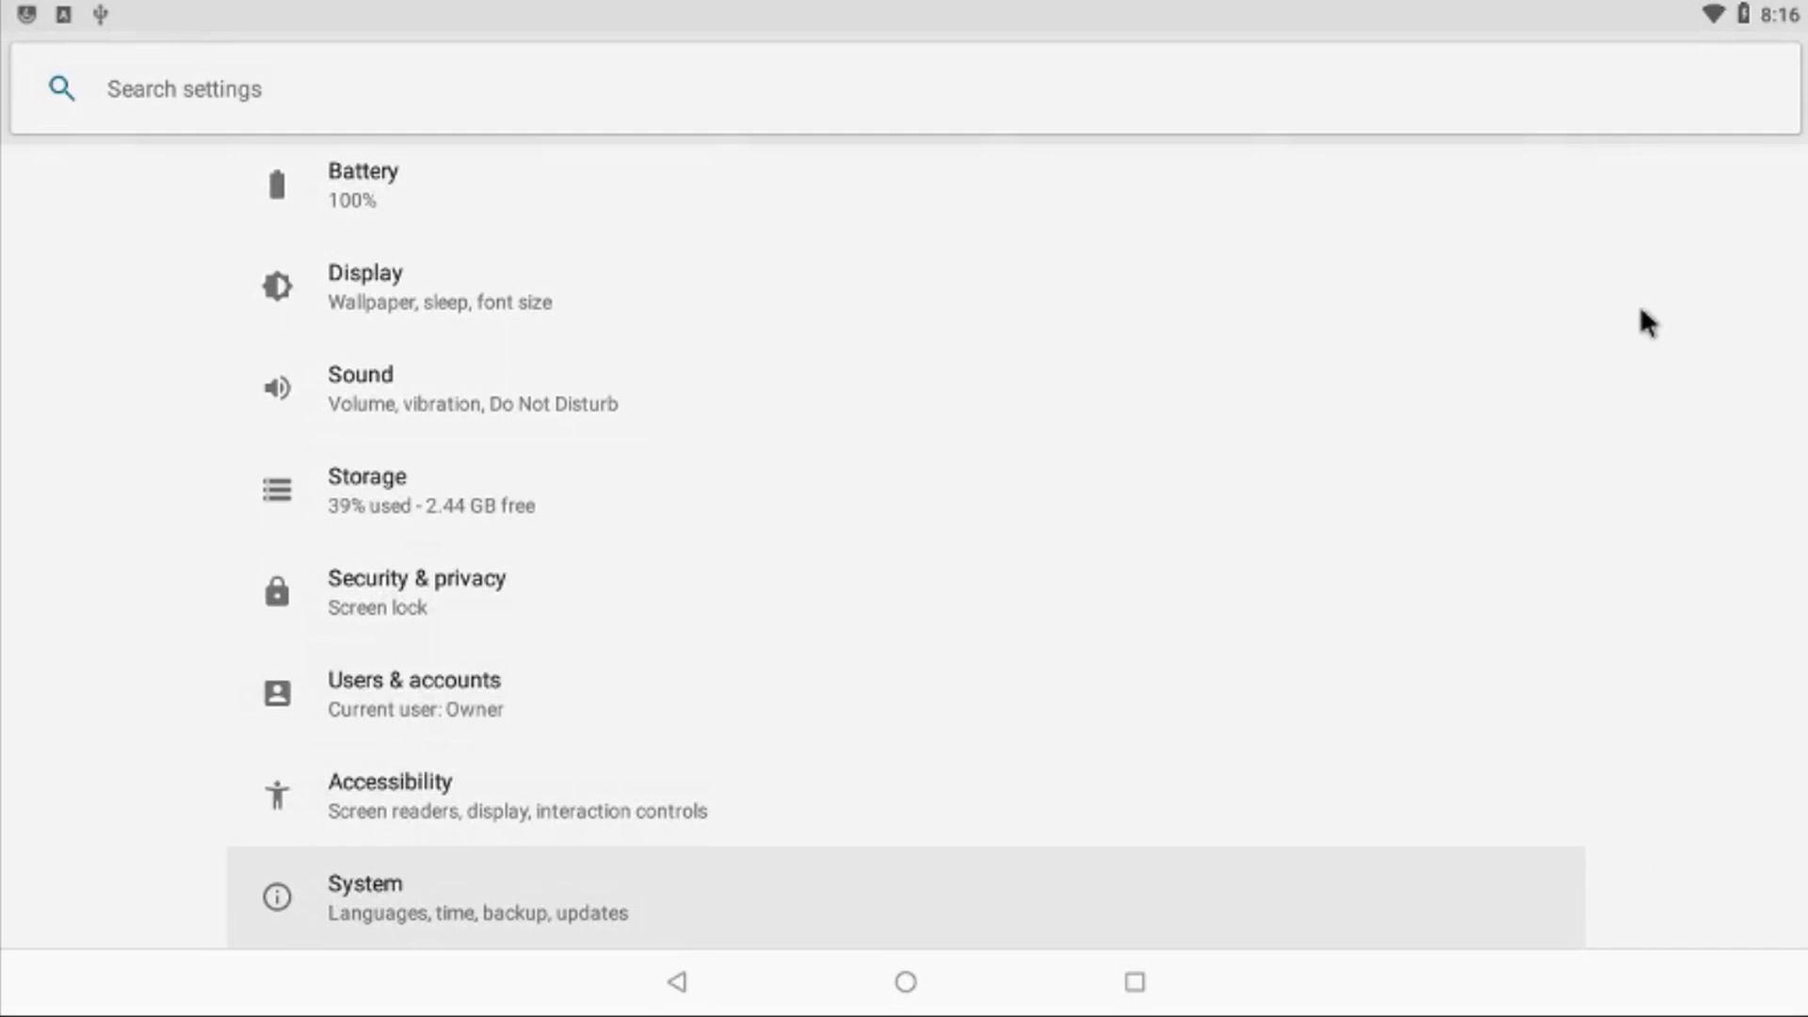
{"action": "key", "text": "Return"}
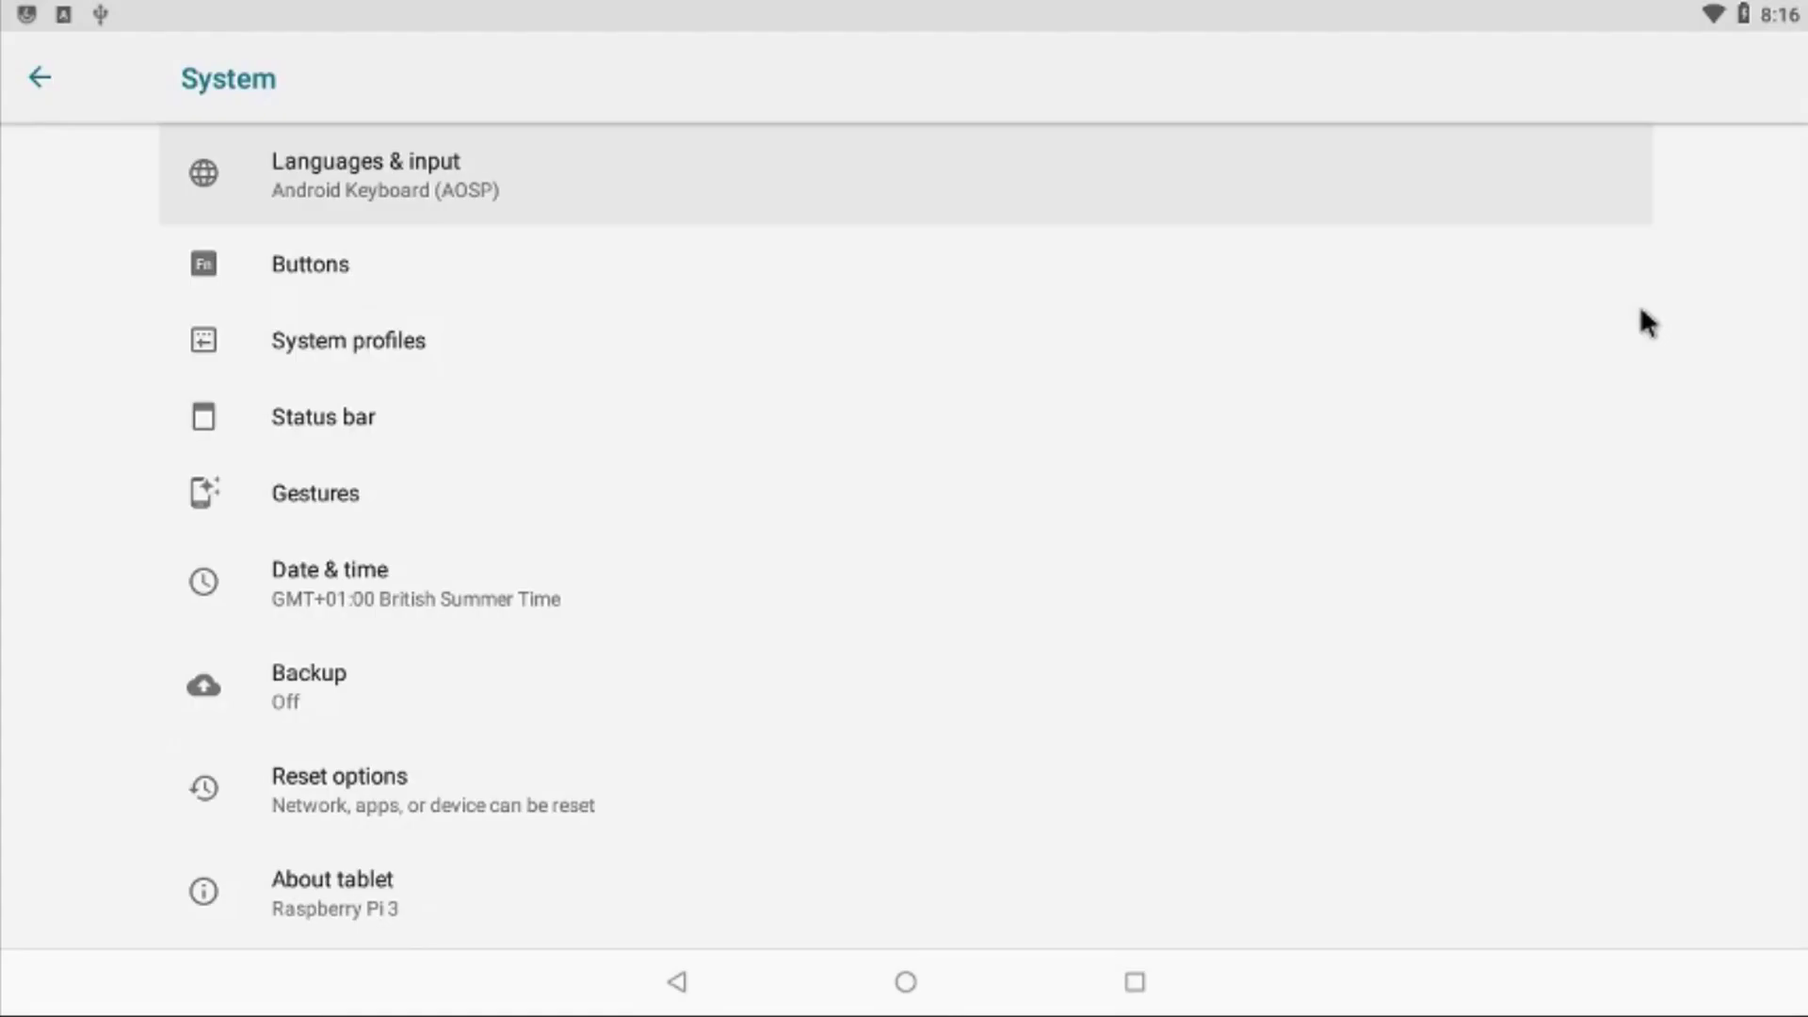
{"action": "key", "text": "Down"}
{"action": "key", "text": "Down"}
{"action": "key", "text": "Down"}
{"action": "key", "text": "Down"}
{"action": "key", "text": "Down"}
{"action": "key", "text": "Down"}
{"action": "key", "text": "Down"}
{"action": "key", "text": "Down"}
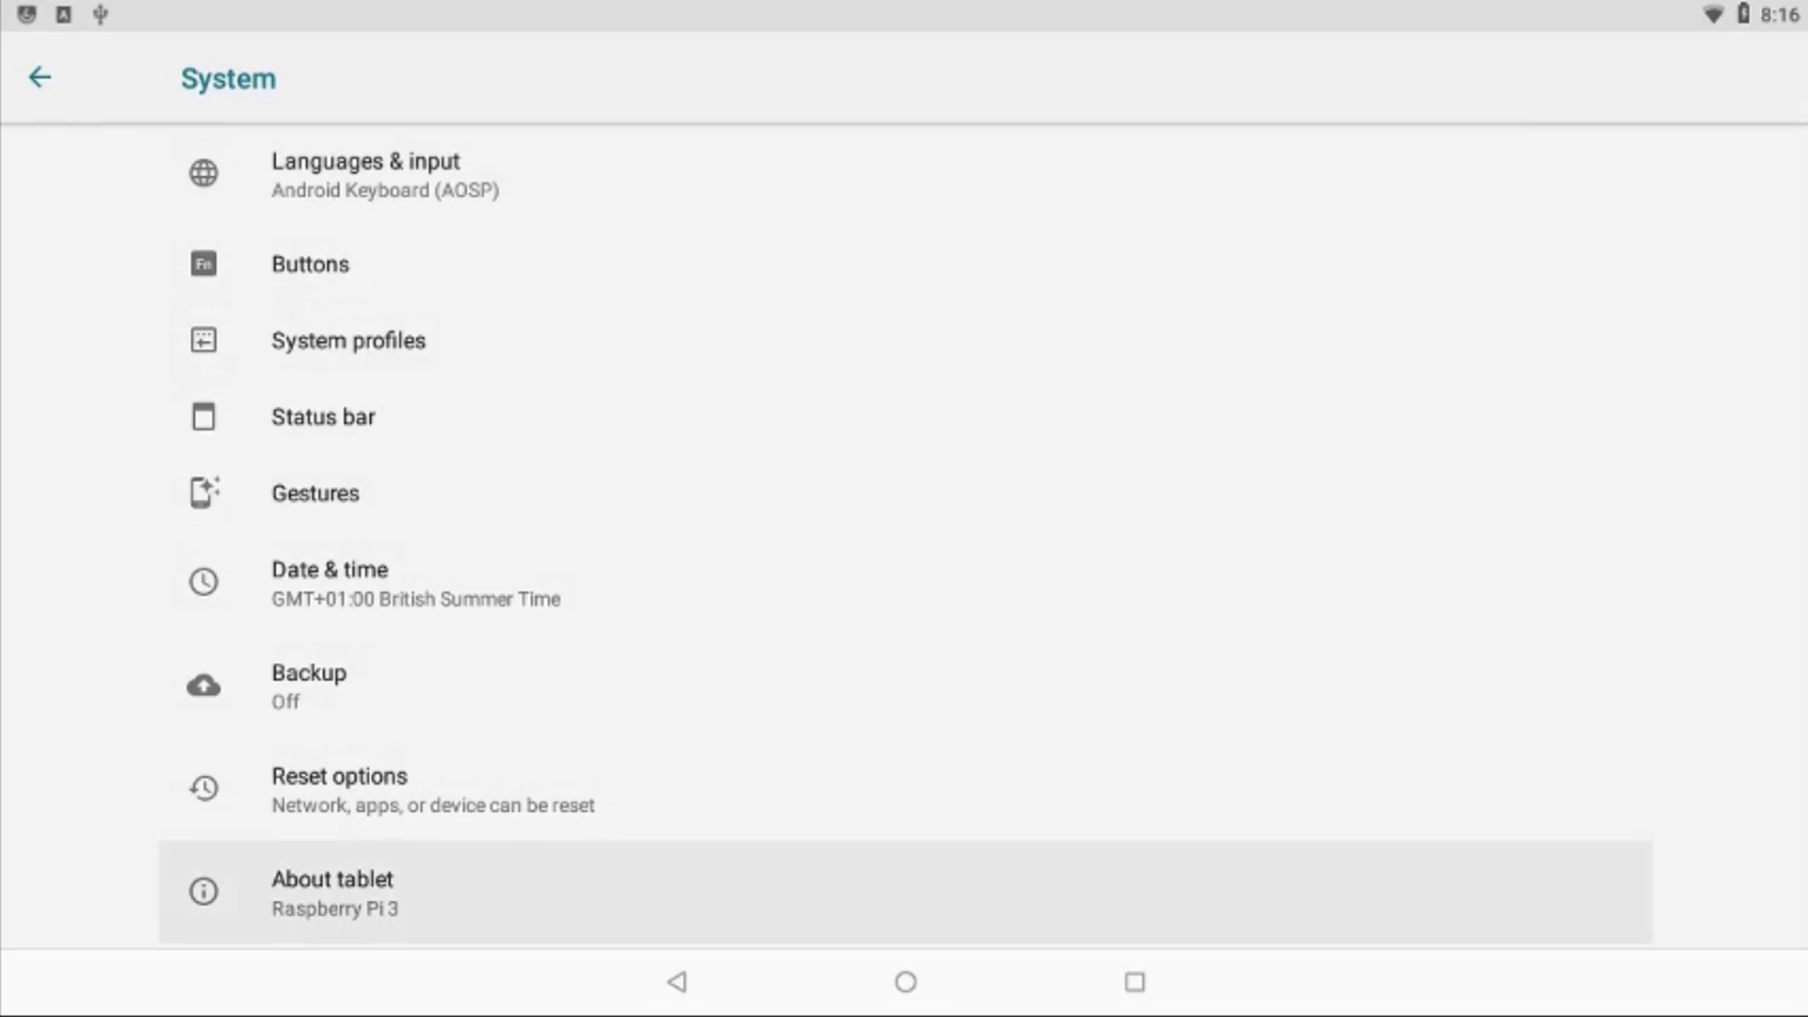
- Activate Build number in About tablet until development settings are enabled, then return to Settings
{"action": "left_click", "coordinate": [905, 893]}
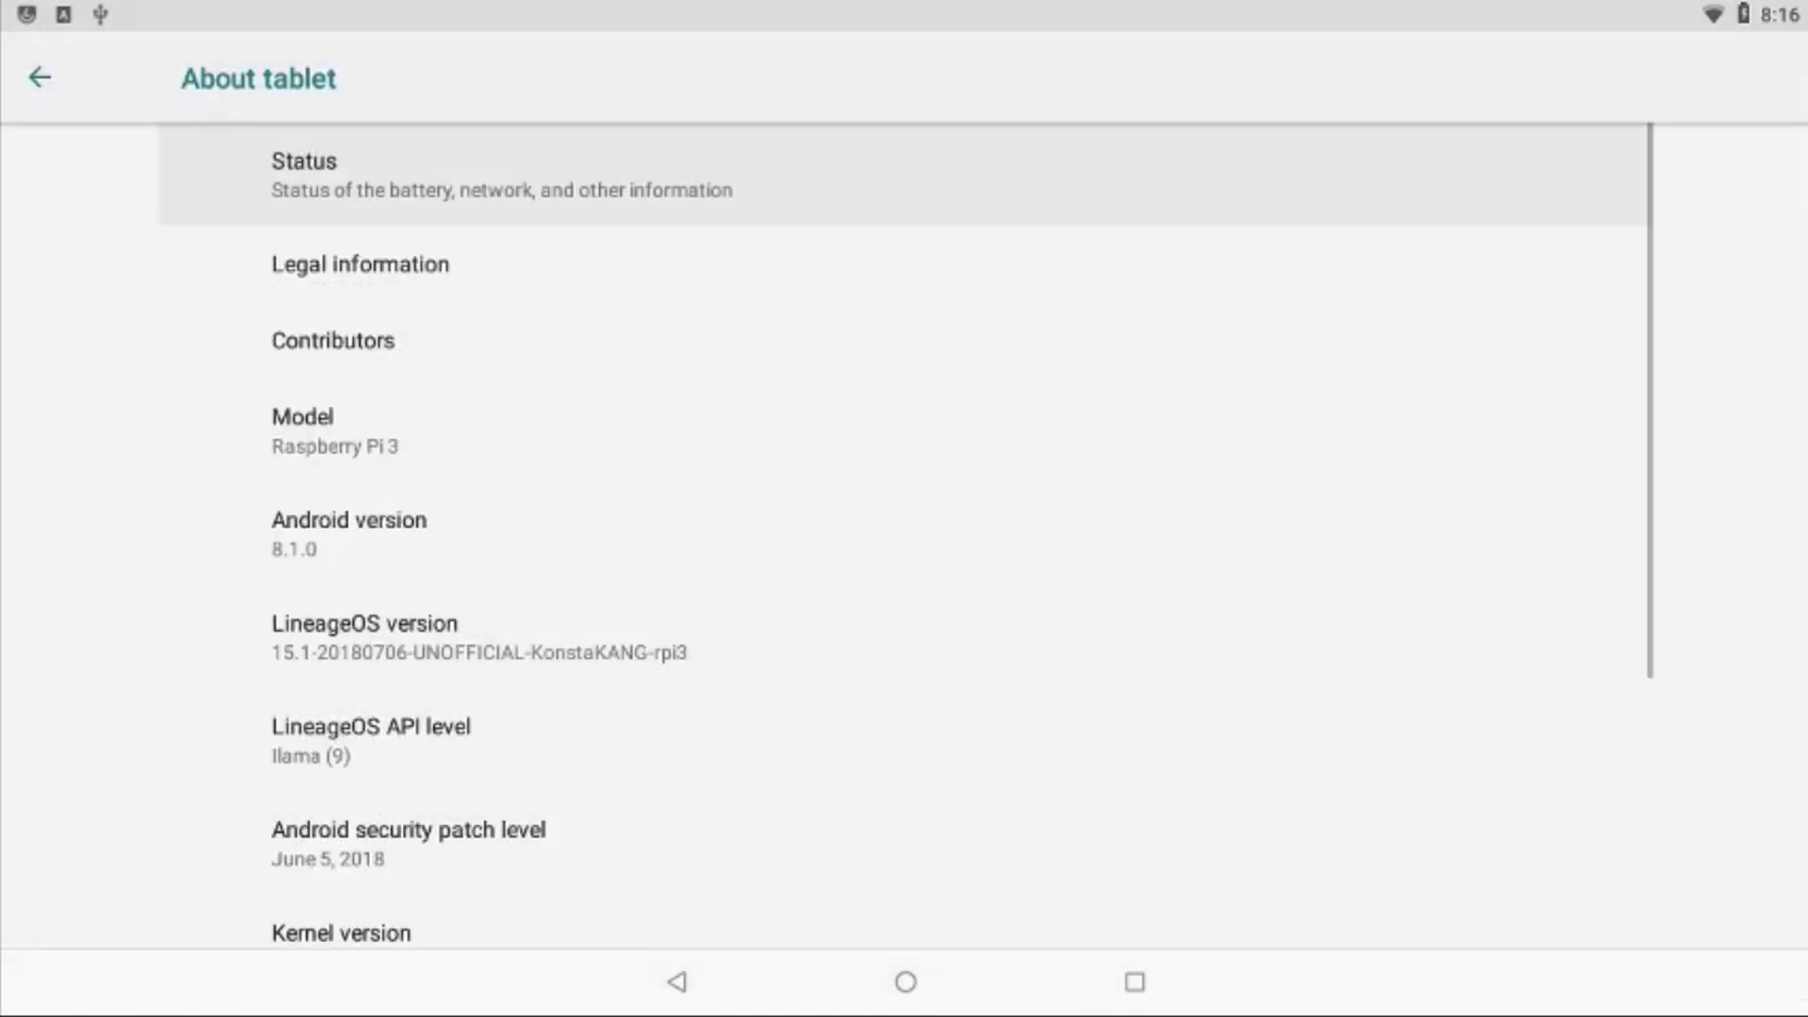
{"action": "key", "text": "Down"}
{"action": "key", "text": "Down"}
{"action": "key", "text": "Down"}
{"action": "key", "text": "Down"}
{"action": "key", "text": "Down"}
{"action": "key", "text": "Down"}
{"action": "key", "text": "Down"}
{"action": "key", "text": "Down"}
{"action": "key", "text": "Down"}
{"action": "key", "text": "Down"}
{"action": "key", "text": "Down"}
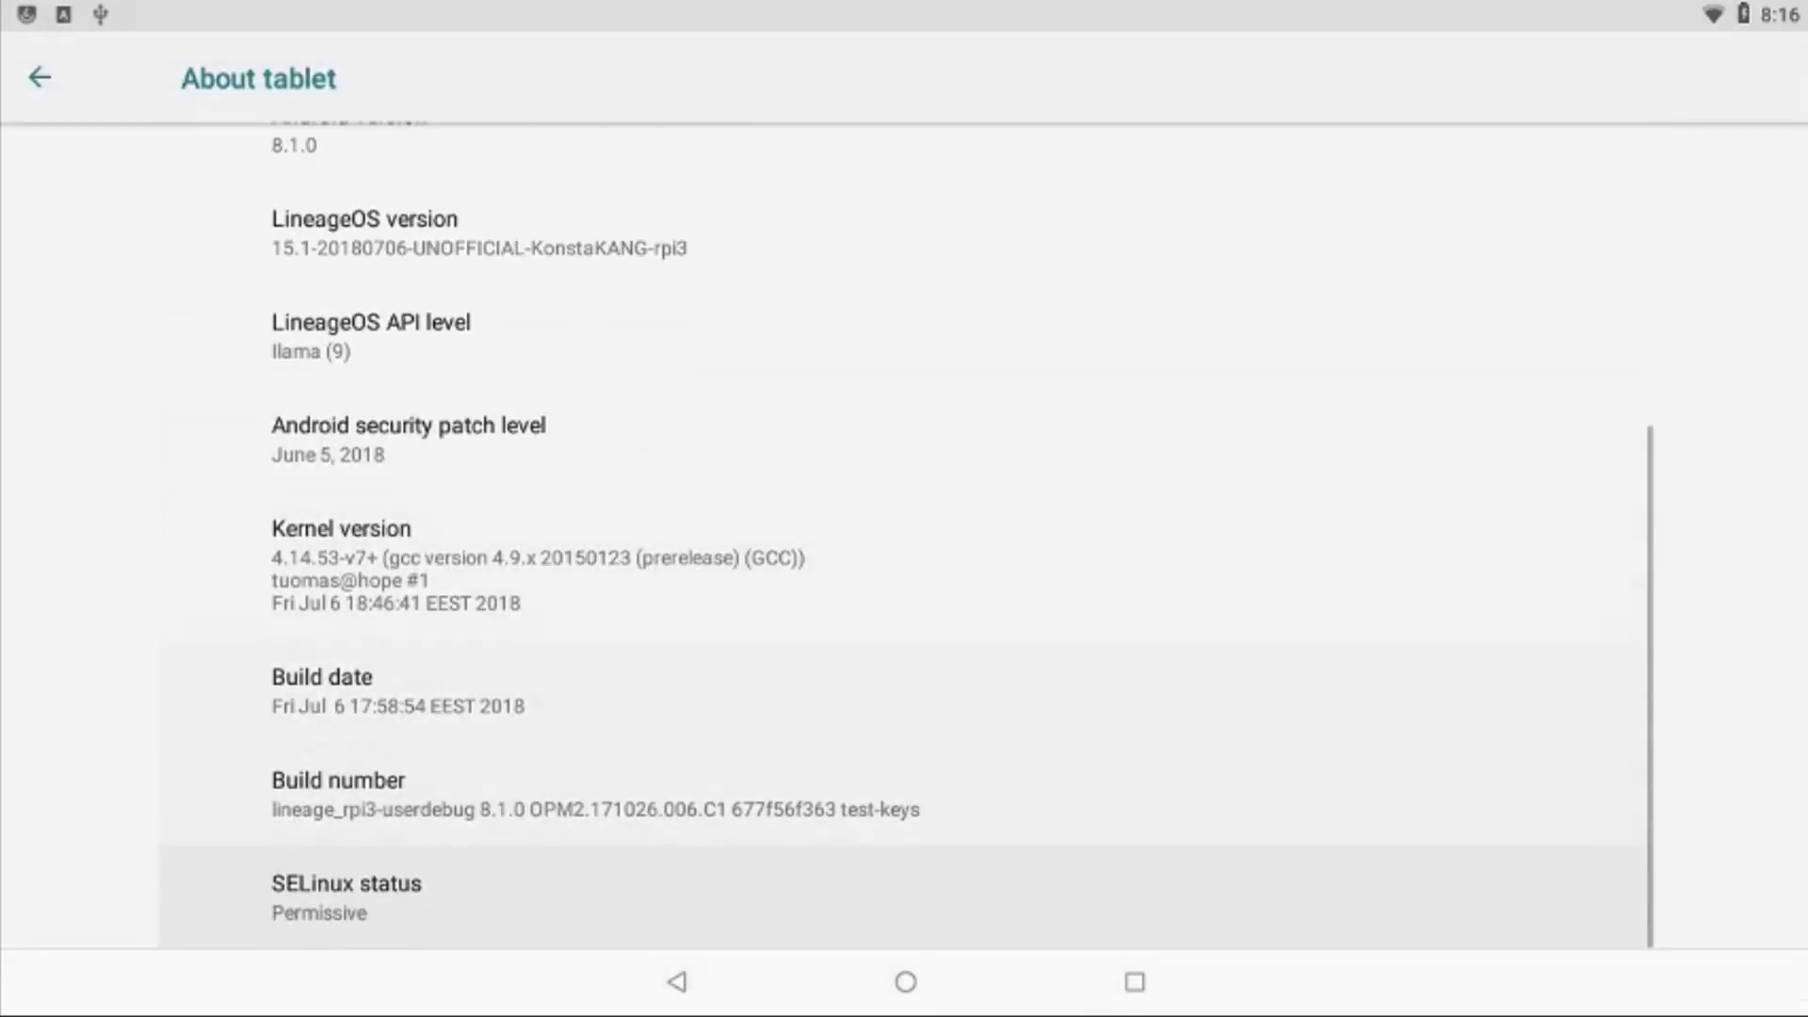
{"action": "key", "text": "Up"}
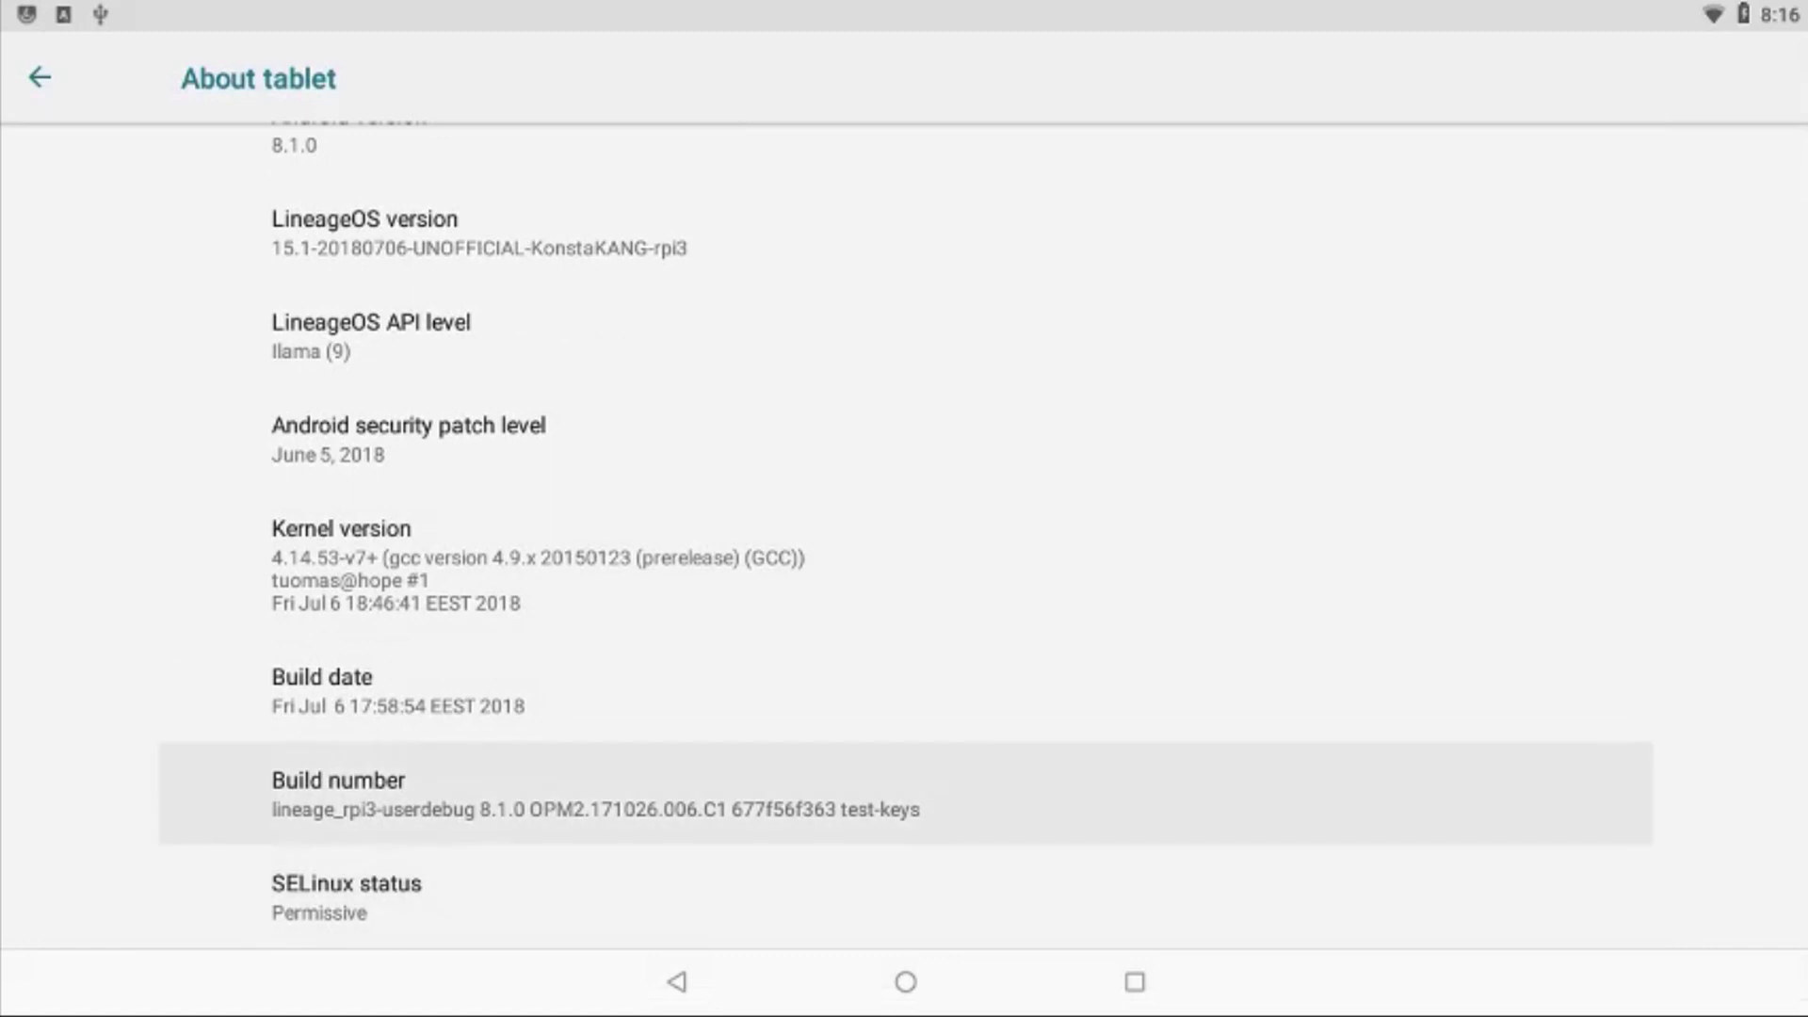
{"action": "key", "text": "Return"}
{"action": "key", "text": "Return"}
{"action": "key", "text": "Return"}
{"action": "key", "text": "Return"}
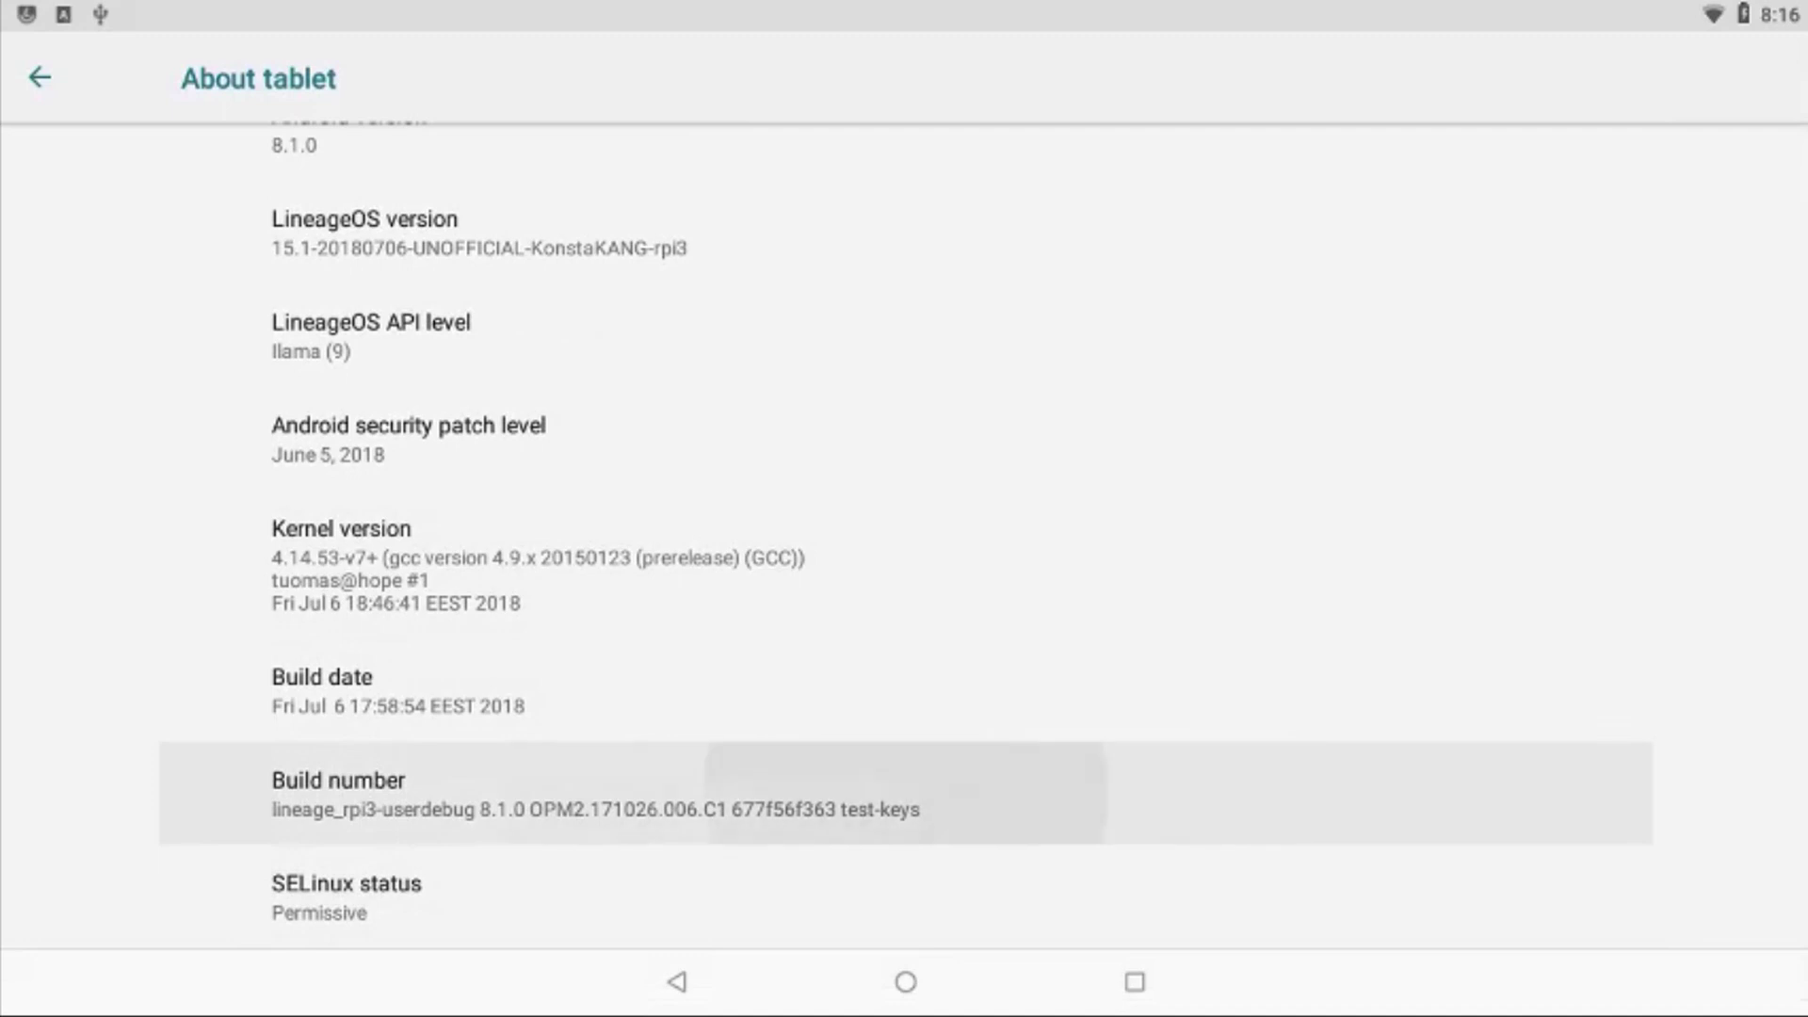
{"action": "key", "text": "Return"}
{"action": "key", "text": "Return"}
{"action": "key", "text": "Return"}
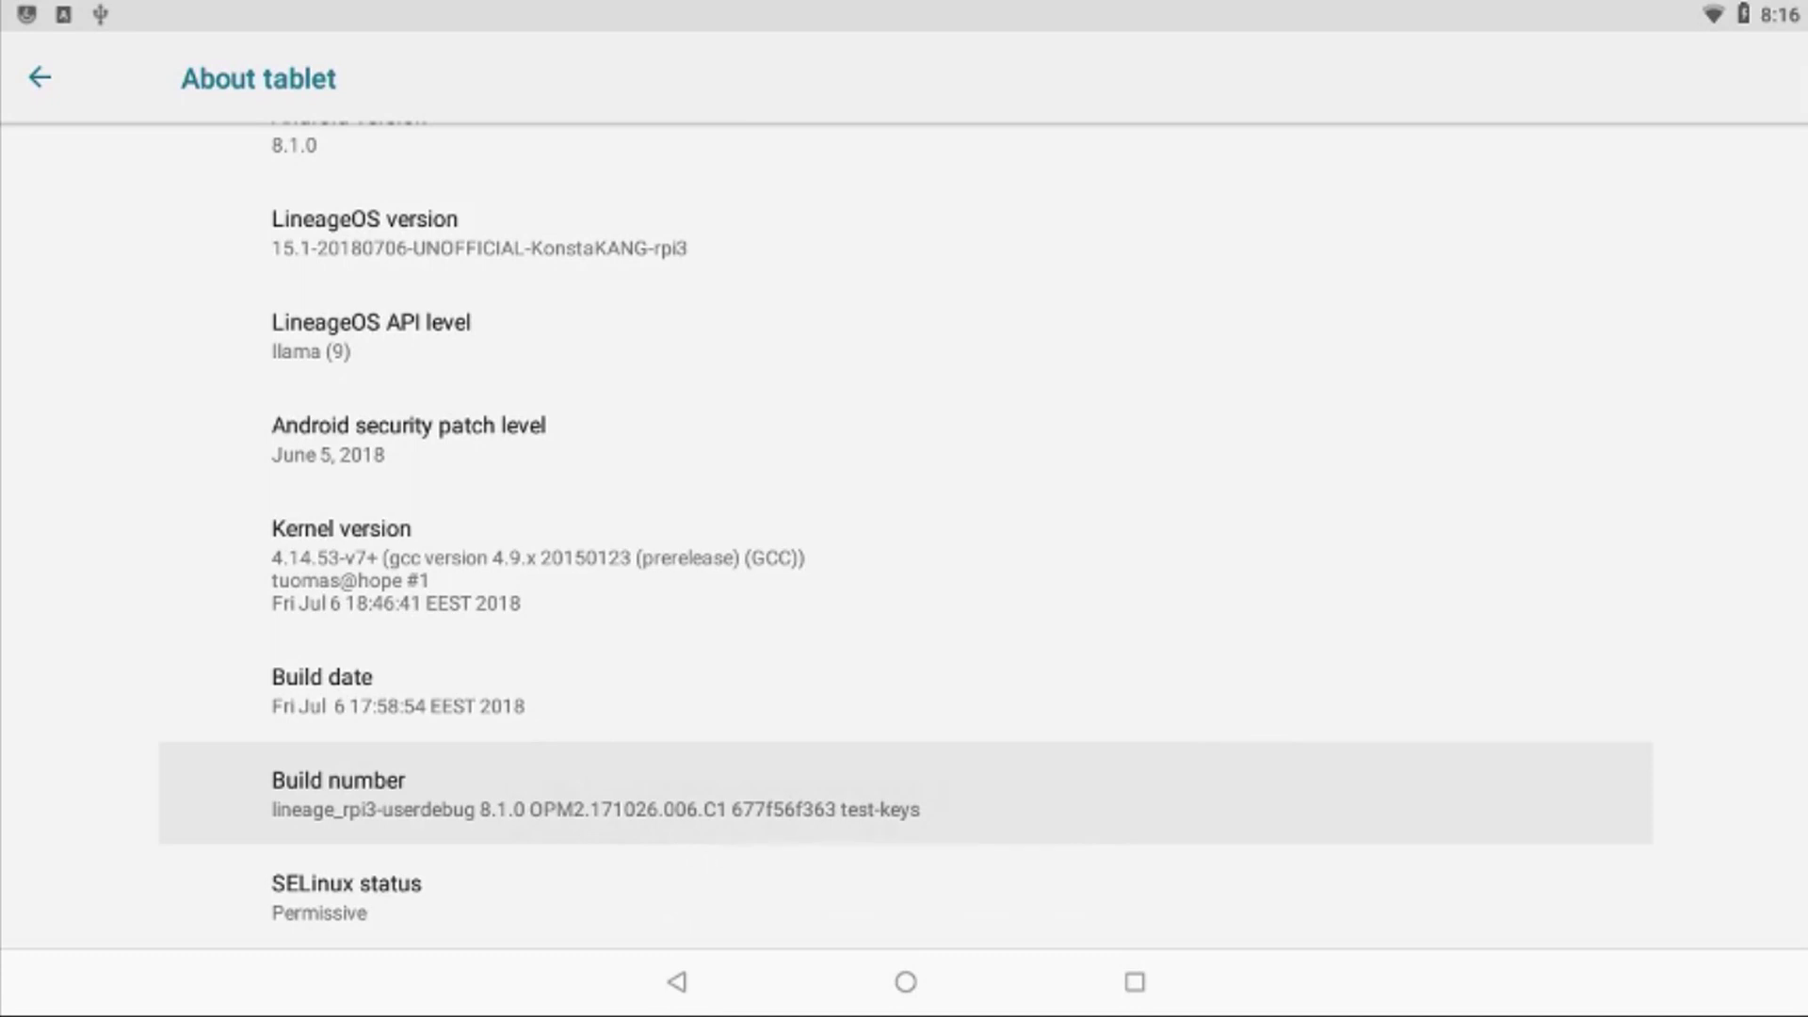
{"action": "key", "text": "Escape"}
{"action": "key", "text": "Escape"}
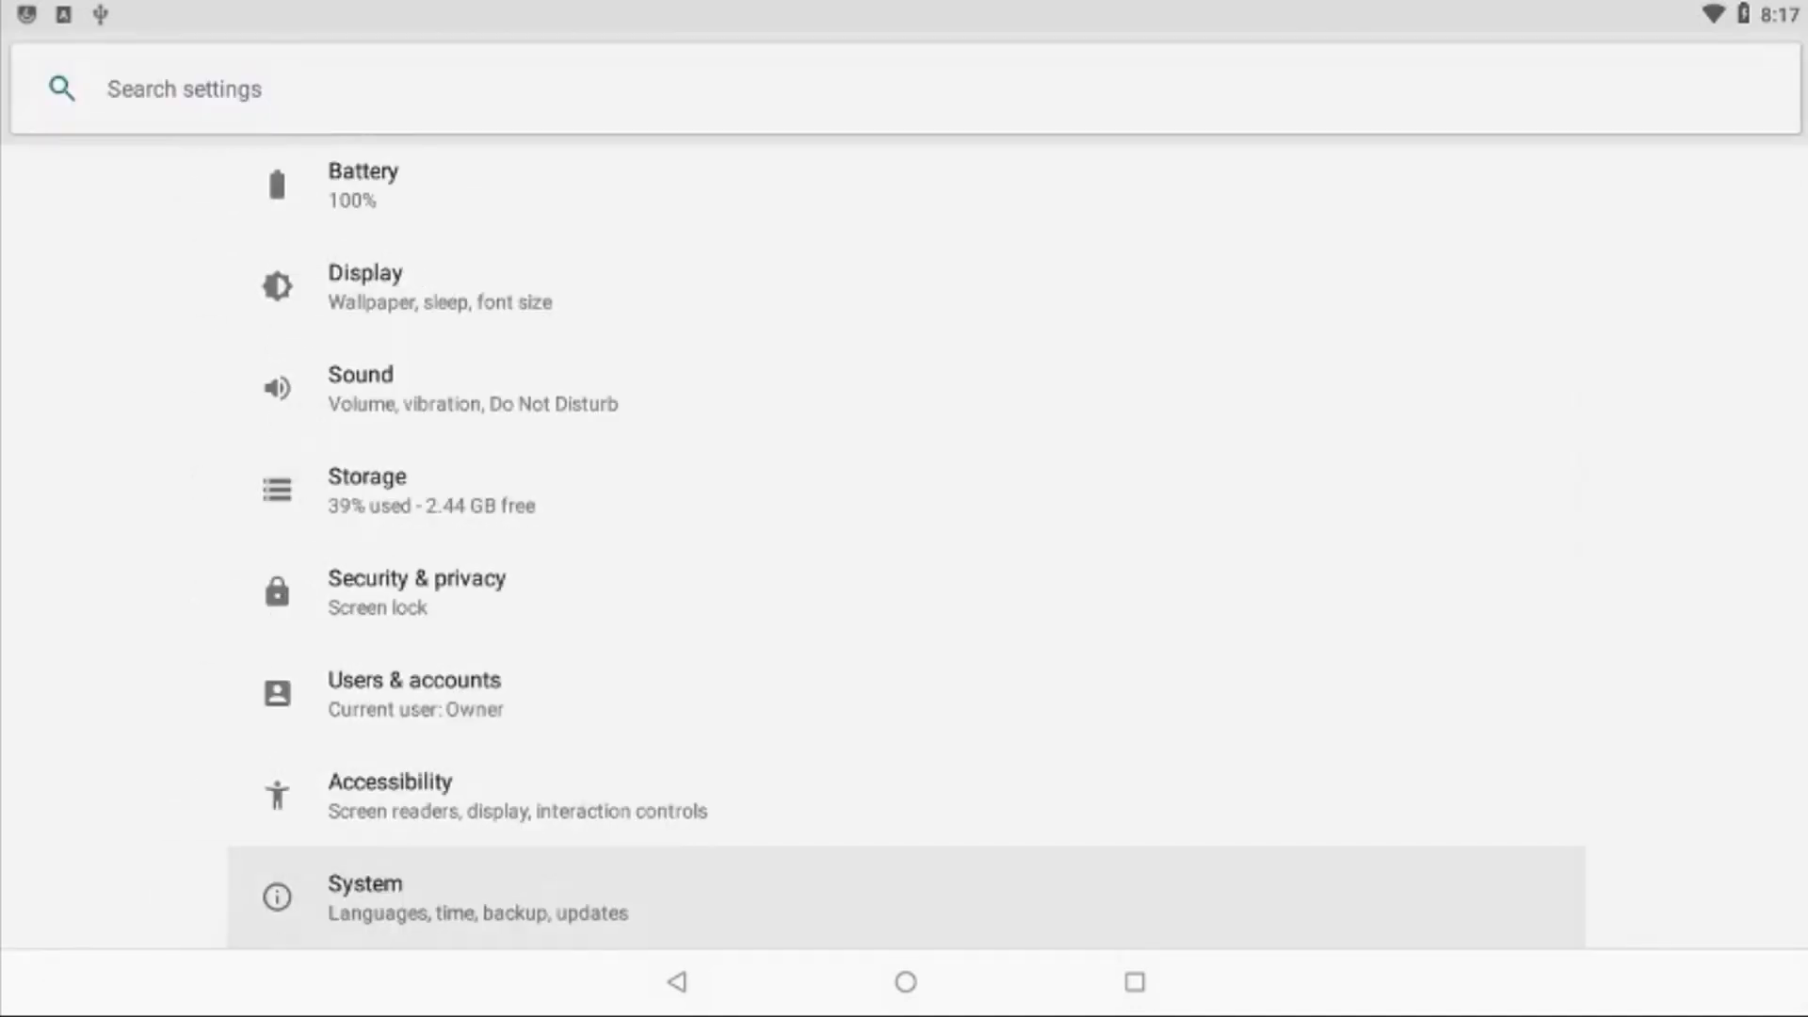
- In Developer options, set Root access to Apps and ADB and accept the warning
{"action": "key", "text": "Return"}
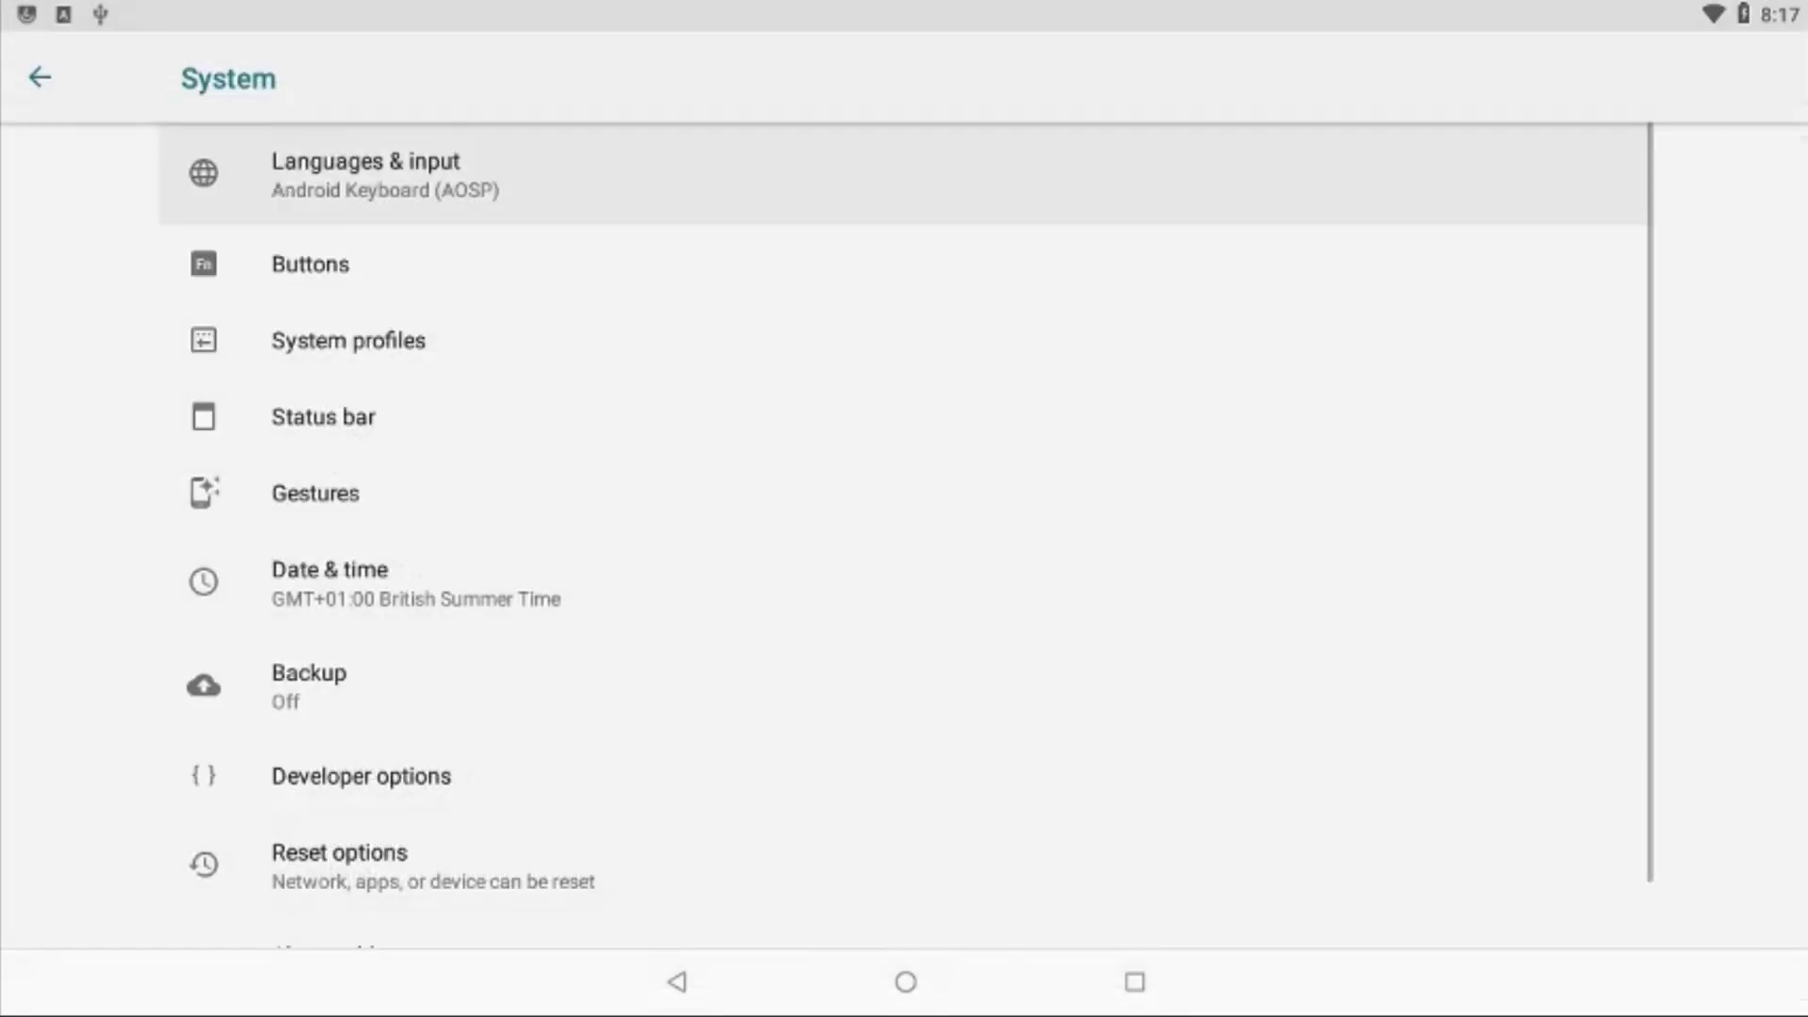
{"action": "key", "text": "Down"}
{"action": "key", "text": "Down"}
{"action": "key", "text": "Down"}
{"action": "key", "text": "Down"}
{"action": "key", "text": "Down"}
{"action": "key", "text": "Down"}
{"action": "key", "text": "Down"}
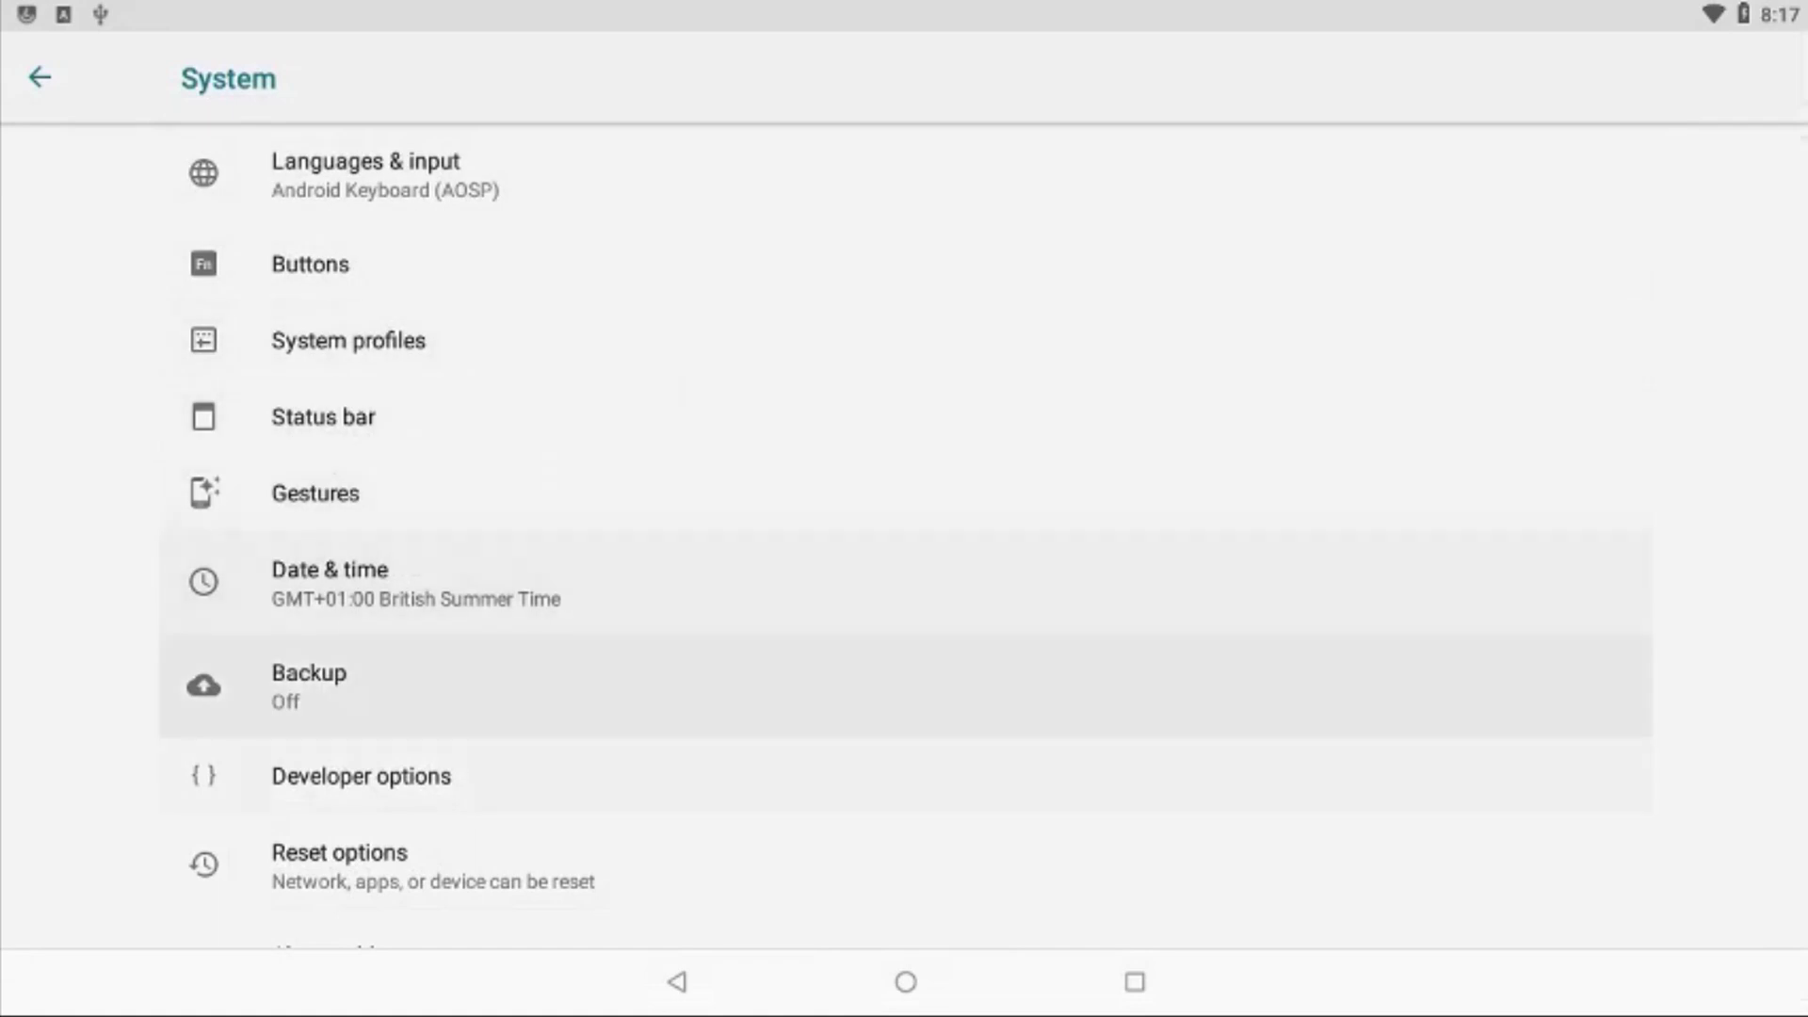
{"action": "key", "text": "Return"}
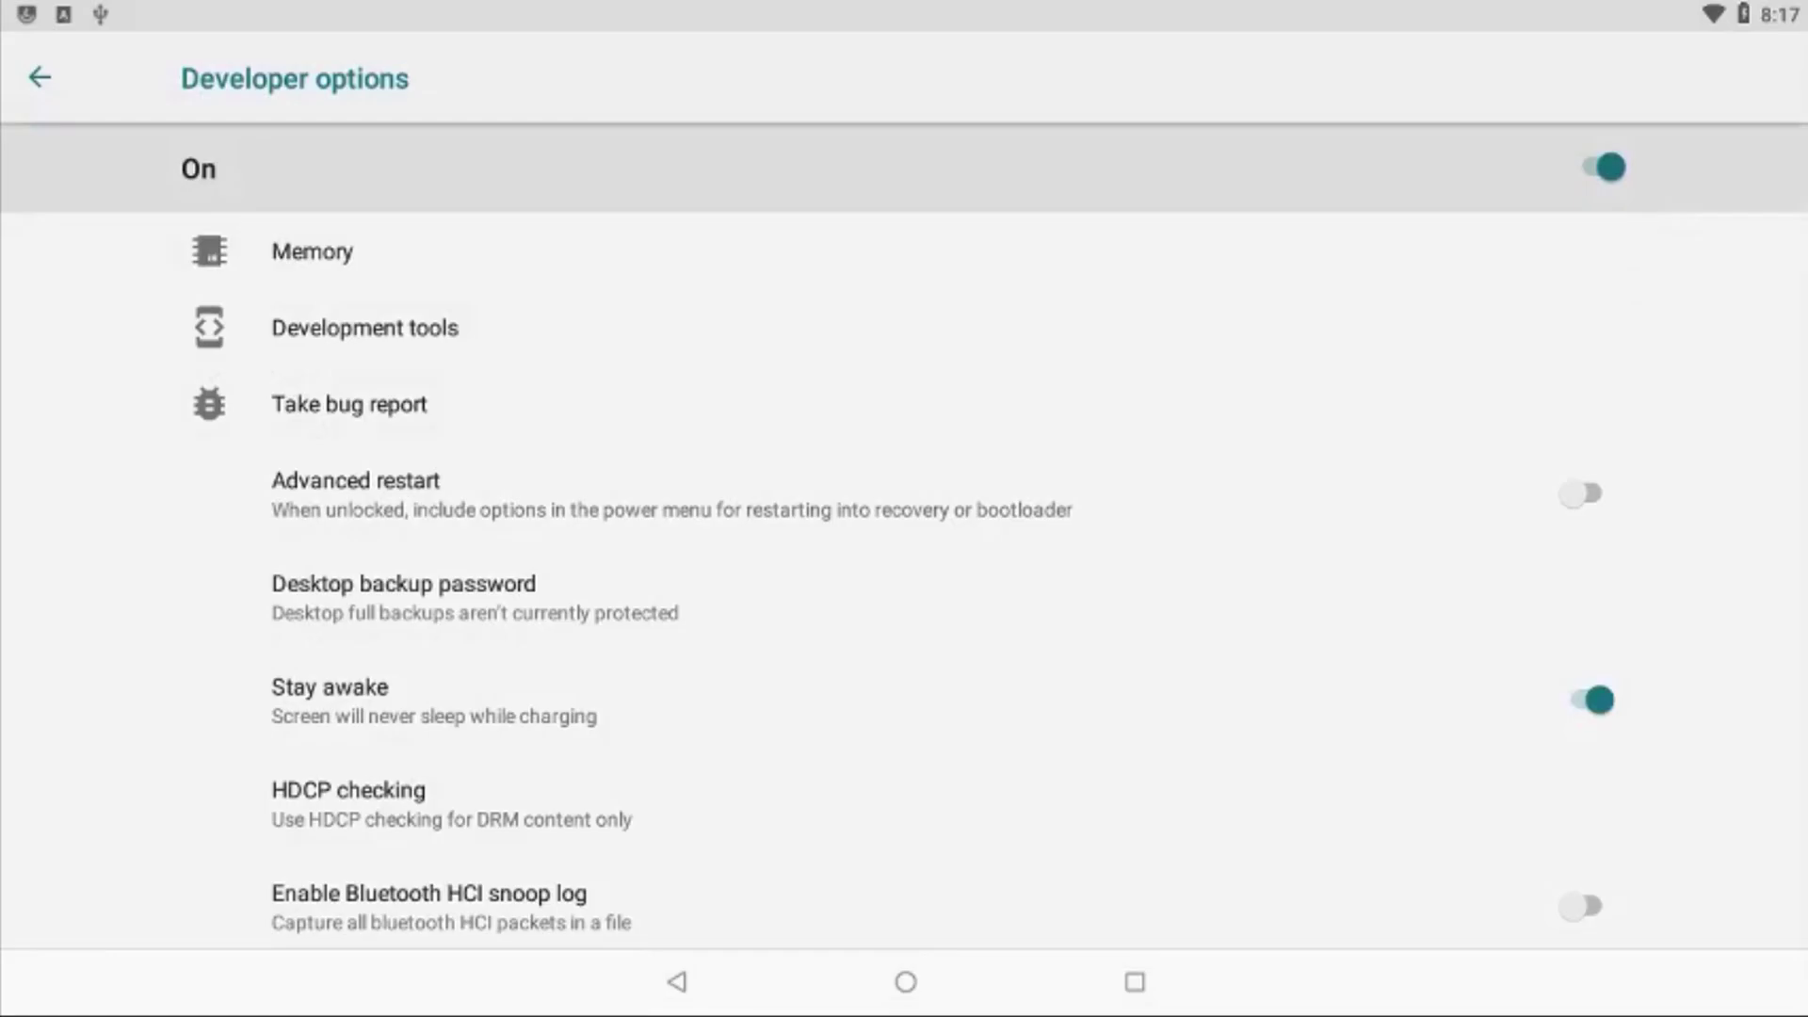
{"action": "key", "text": "Down"}
{"action": "key", "text": "Down"}
{"action": "key", "text": "Down"}
{"action": "key", "text": "Down"}
{"action": "key", "text": "Down"}
{"action": "key", "text": "Down"}
{"action": "key", "text": "Down"}
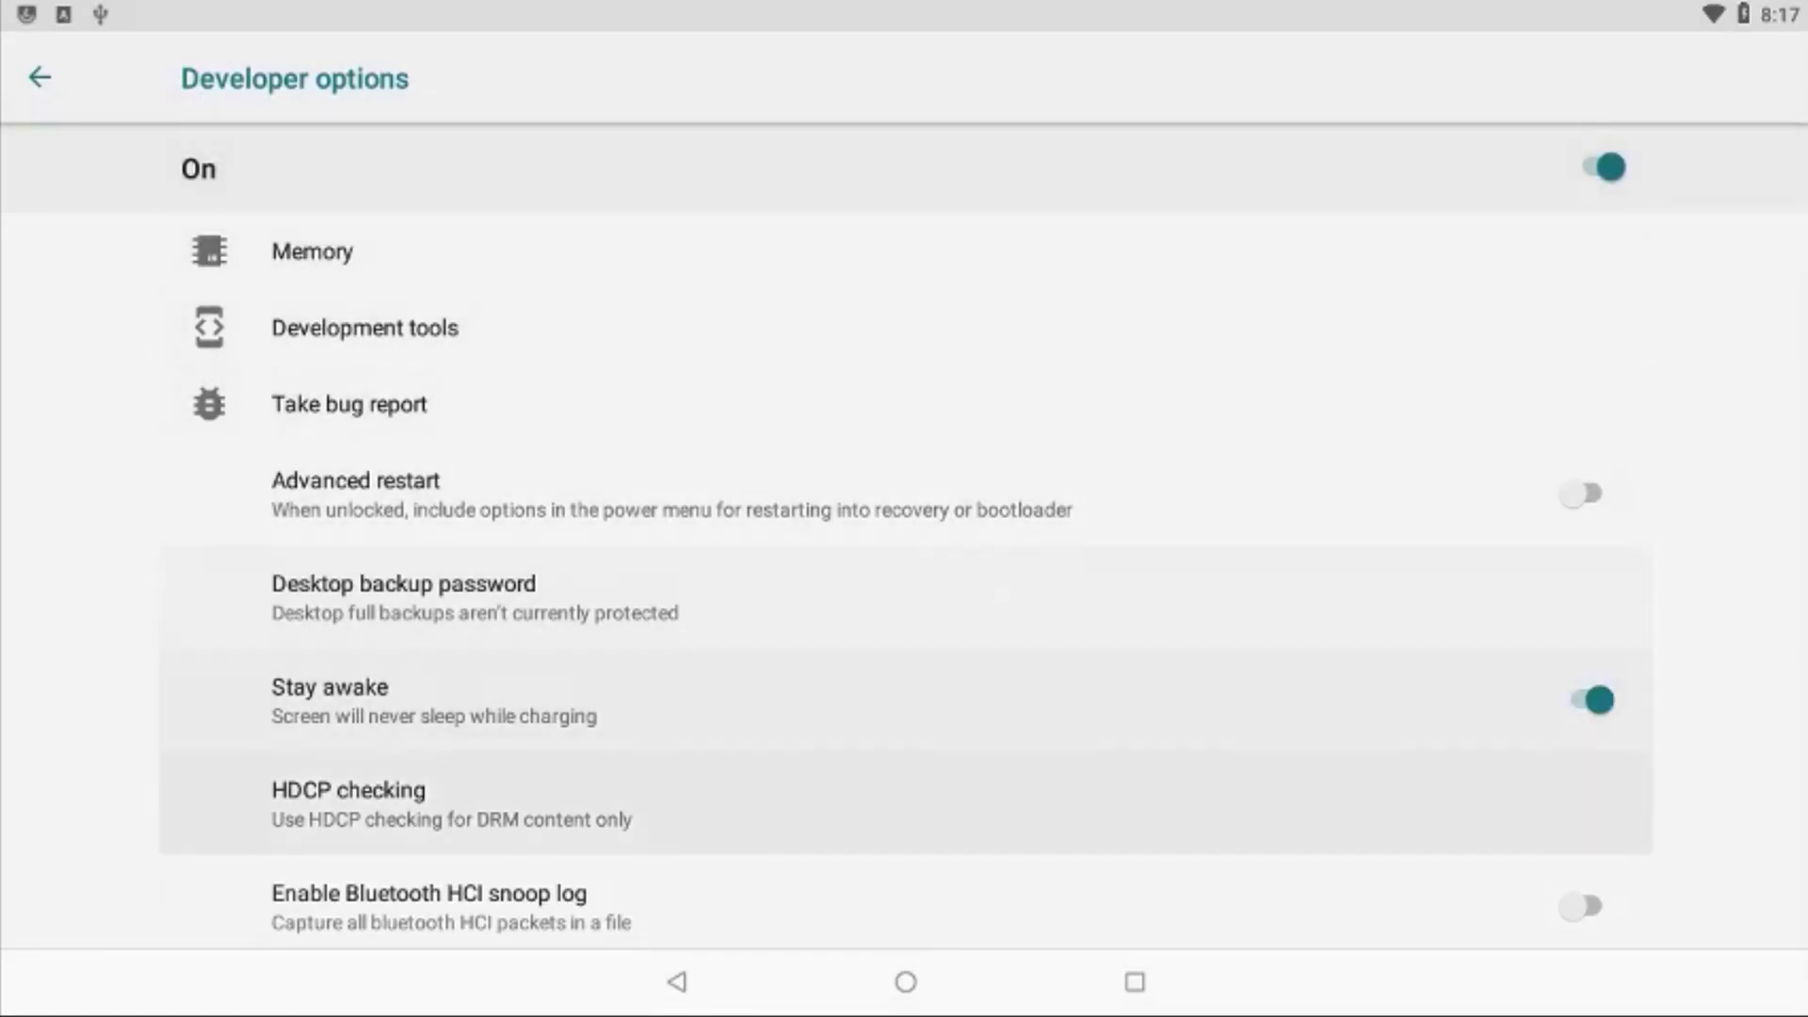
{"action": "key", "text": "Down"}
{"action": "key", "text": "Down"}
{"action": "key", "text": "Down"}
{"action": "key", "text": "Down"}
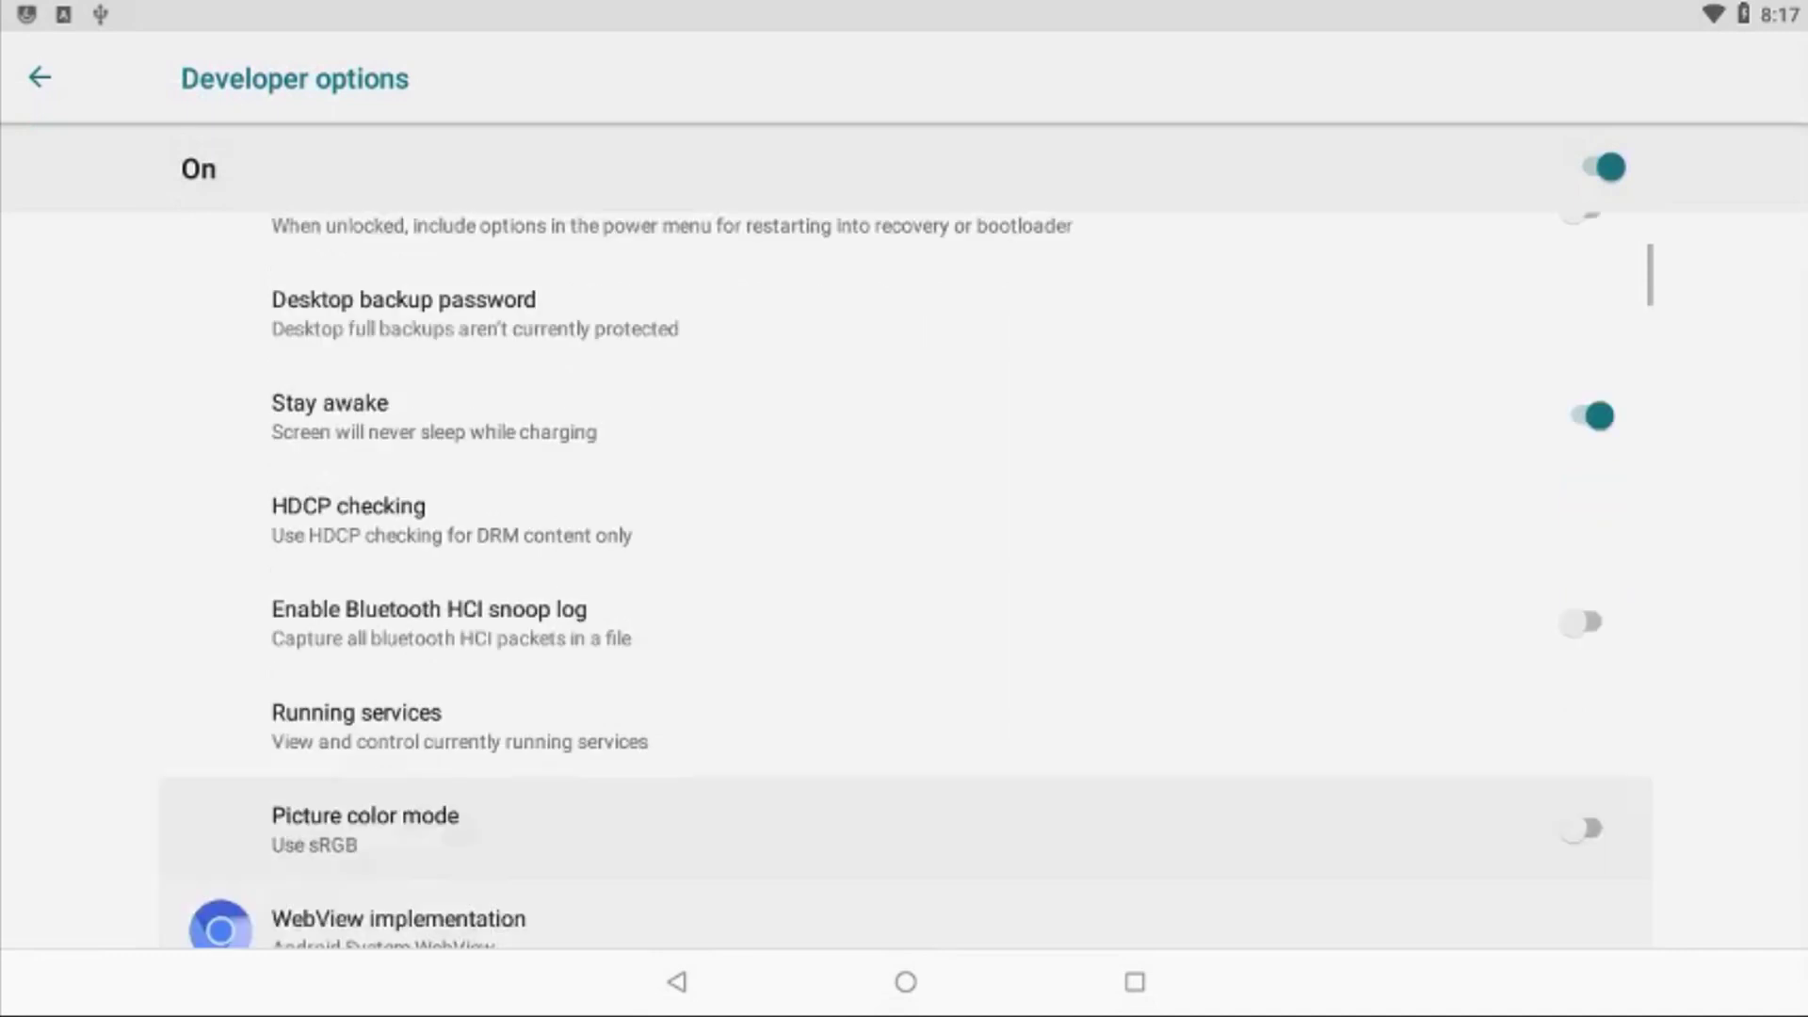
{"action": "key", "text": "Down"}
{"action": "key", "text": "Down"}
{"action": "key", "text": "Down"}
{"action": "key", "text": "Down"}
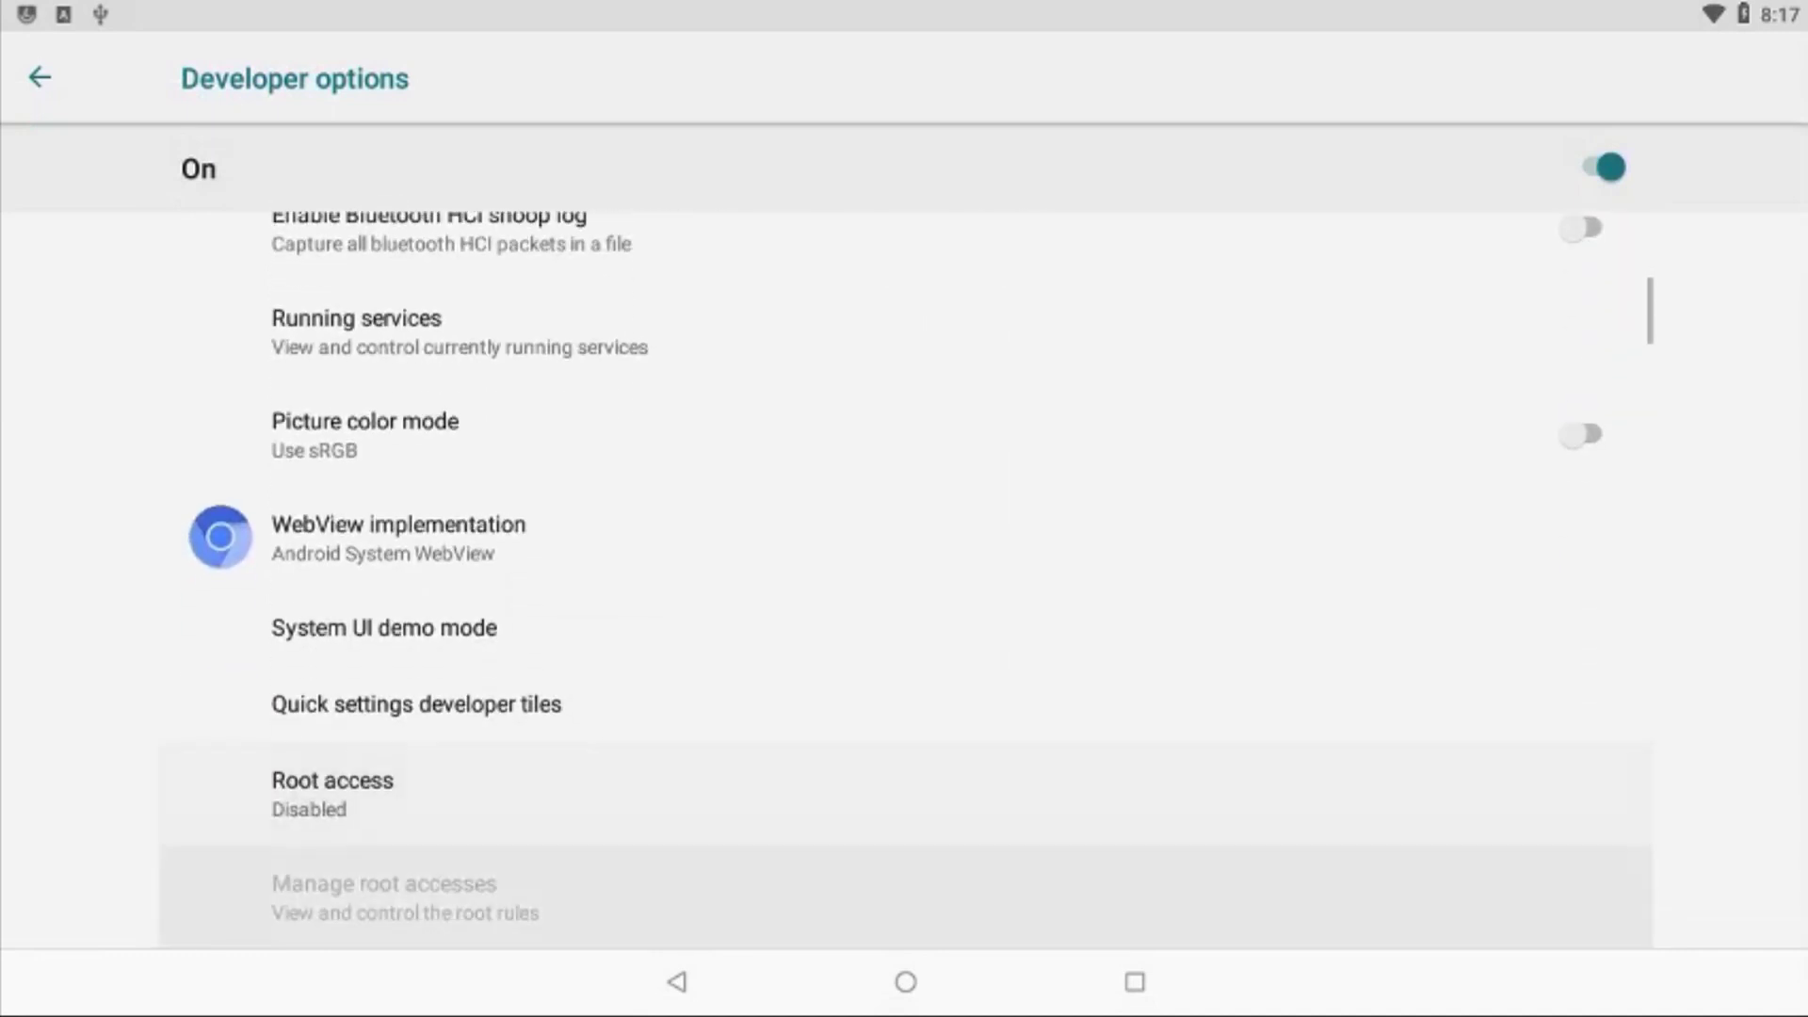
{"action": "key", "text": "Up"}
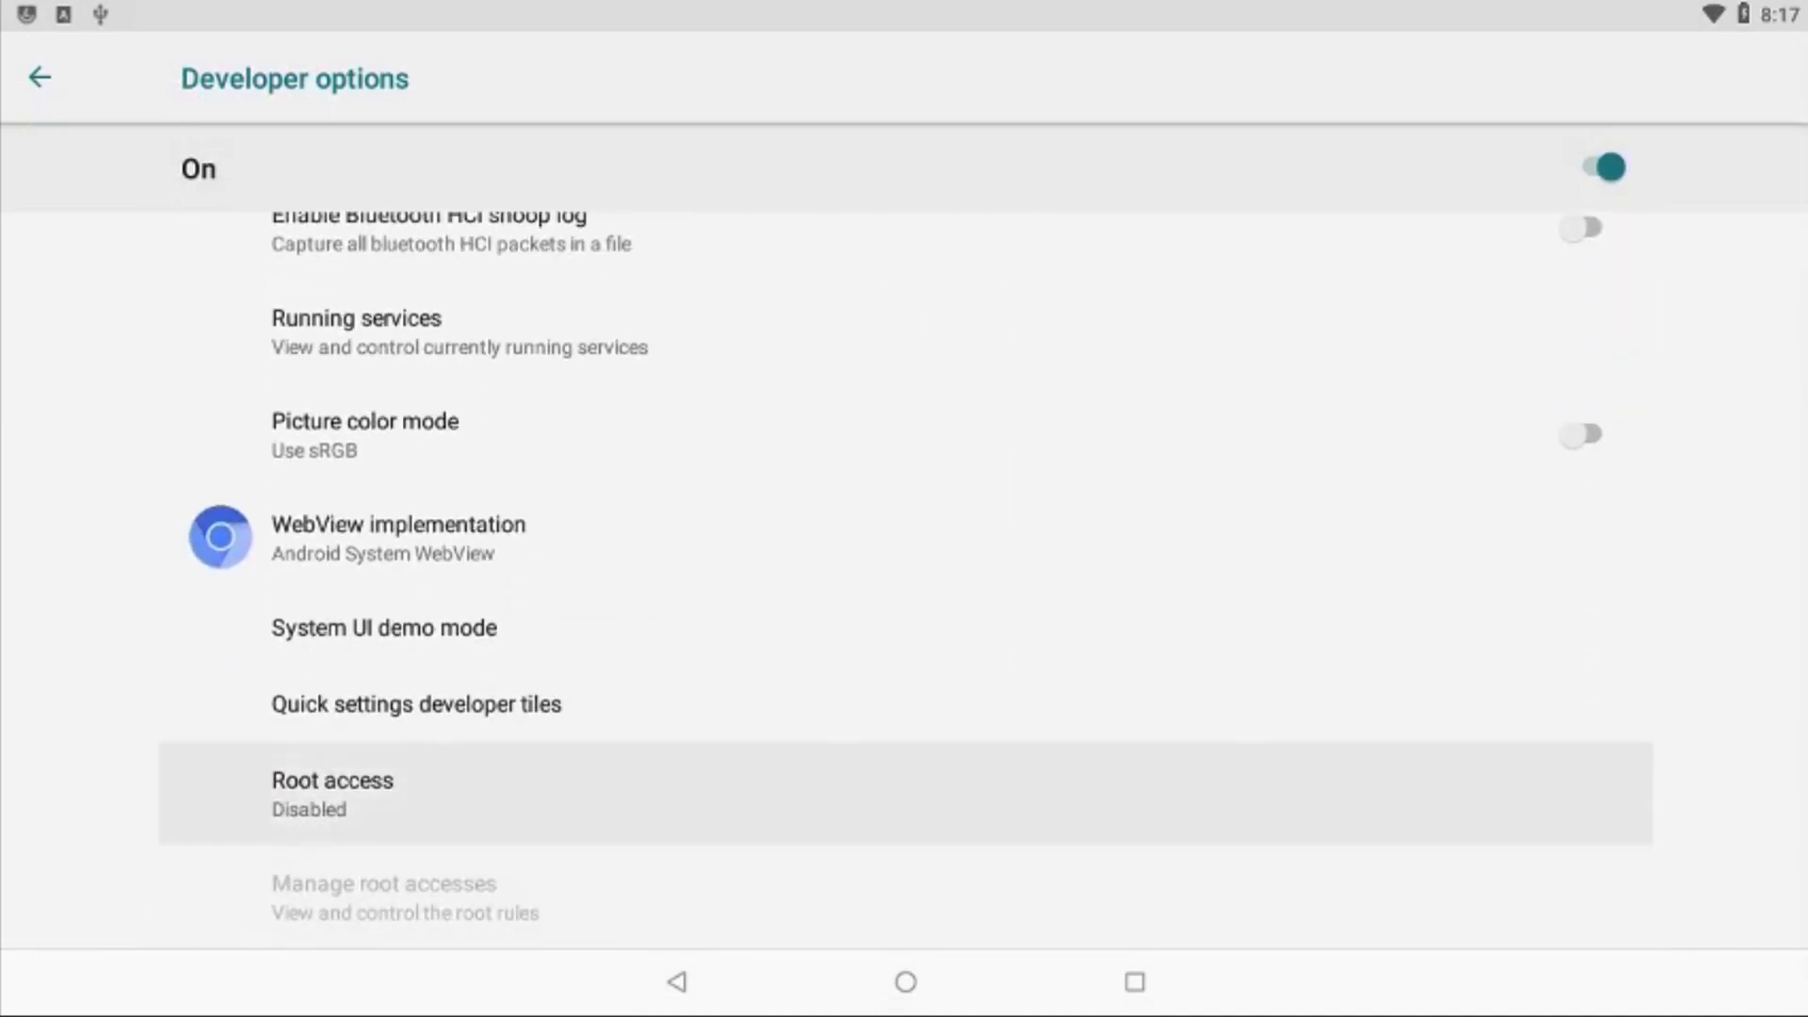
{"action": "key", "text": "Return"}
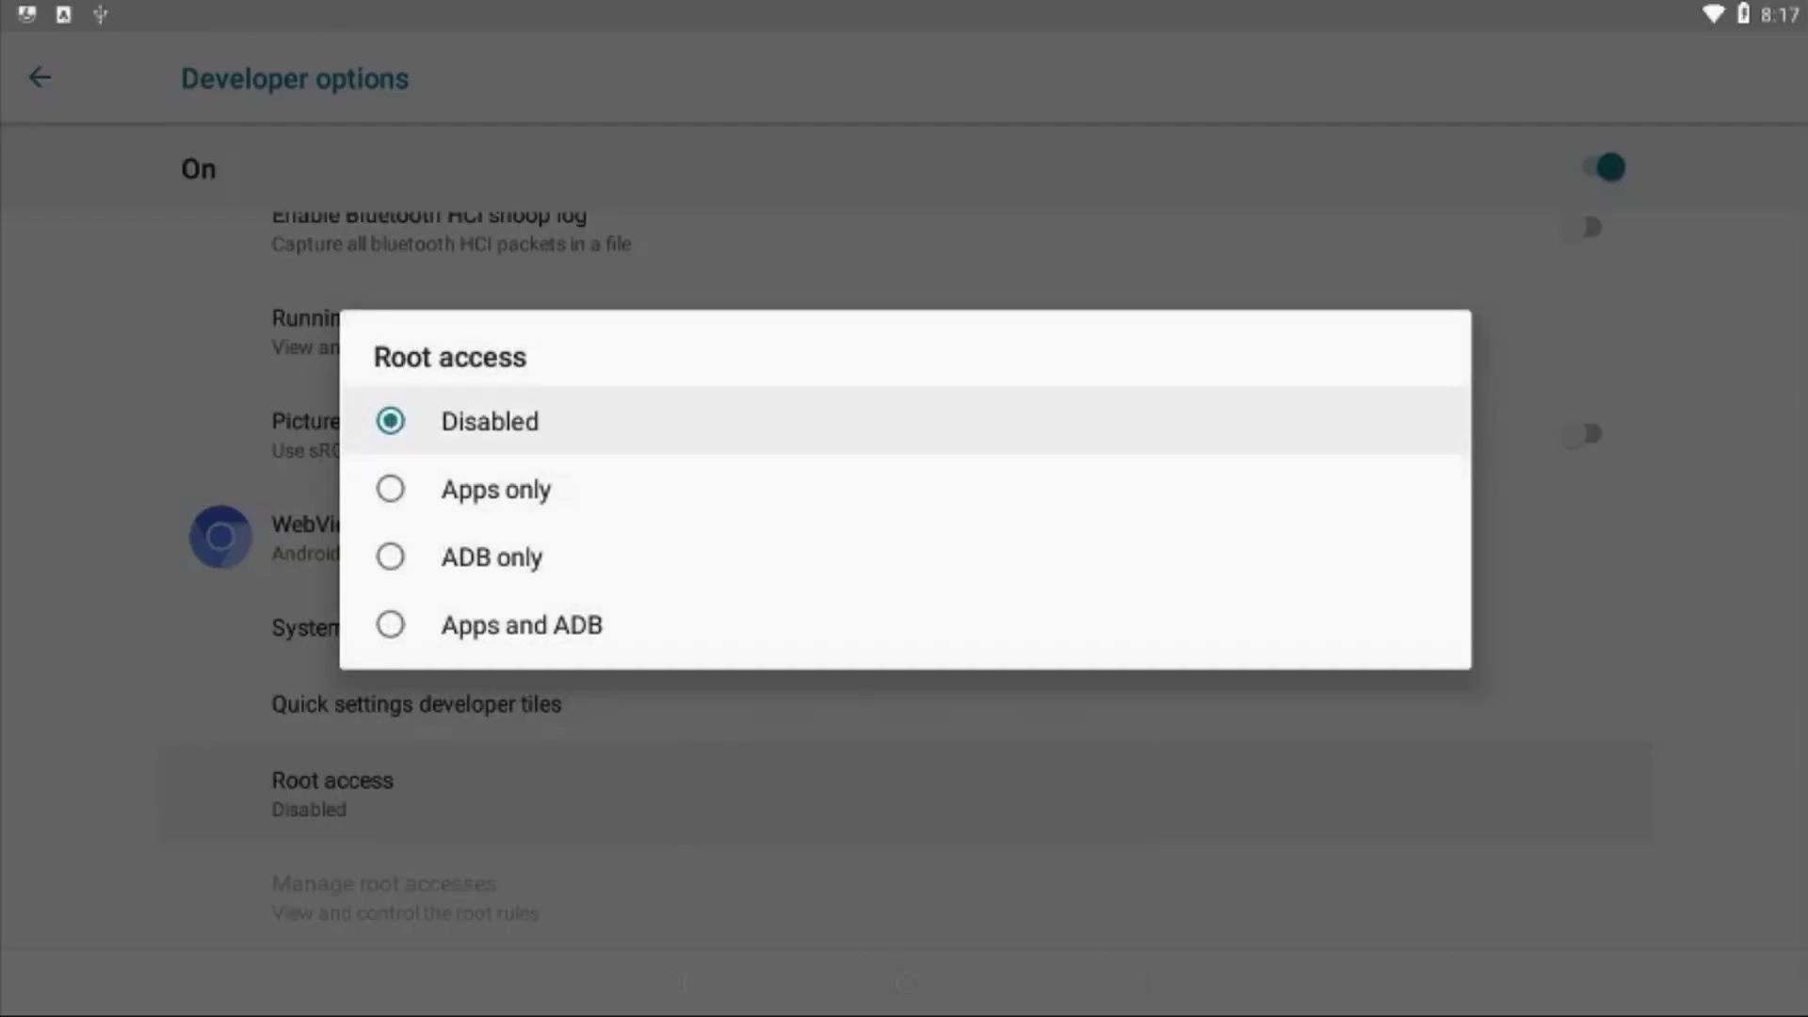
{"action": "key", "text": "Down"}
{"action": "key", "text": "Down"}
{"action": "key", "text": "Down"}
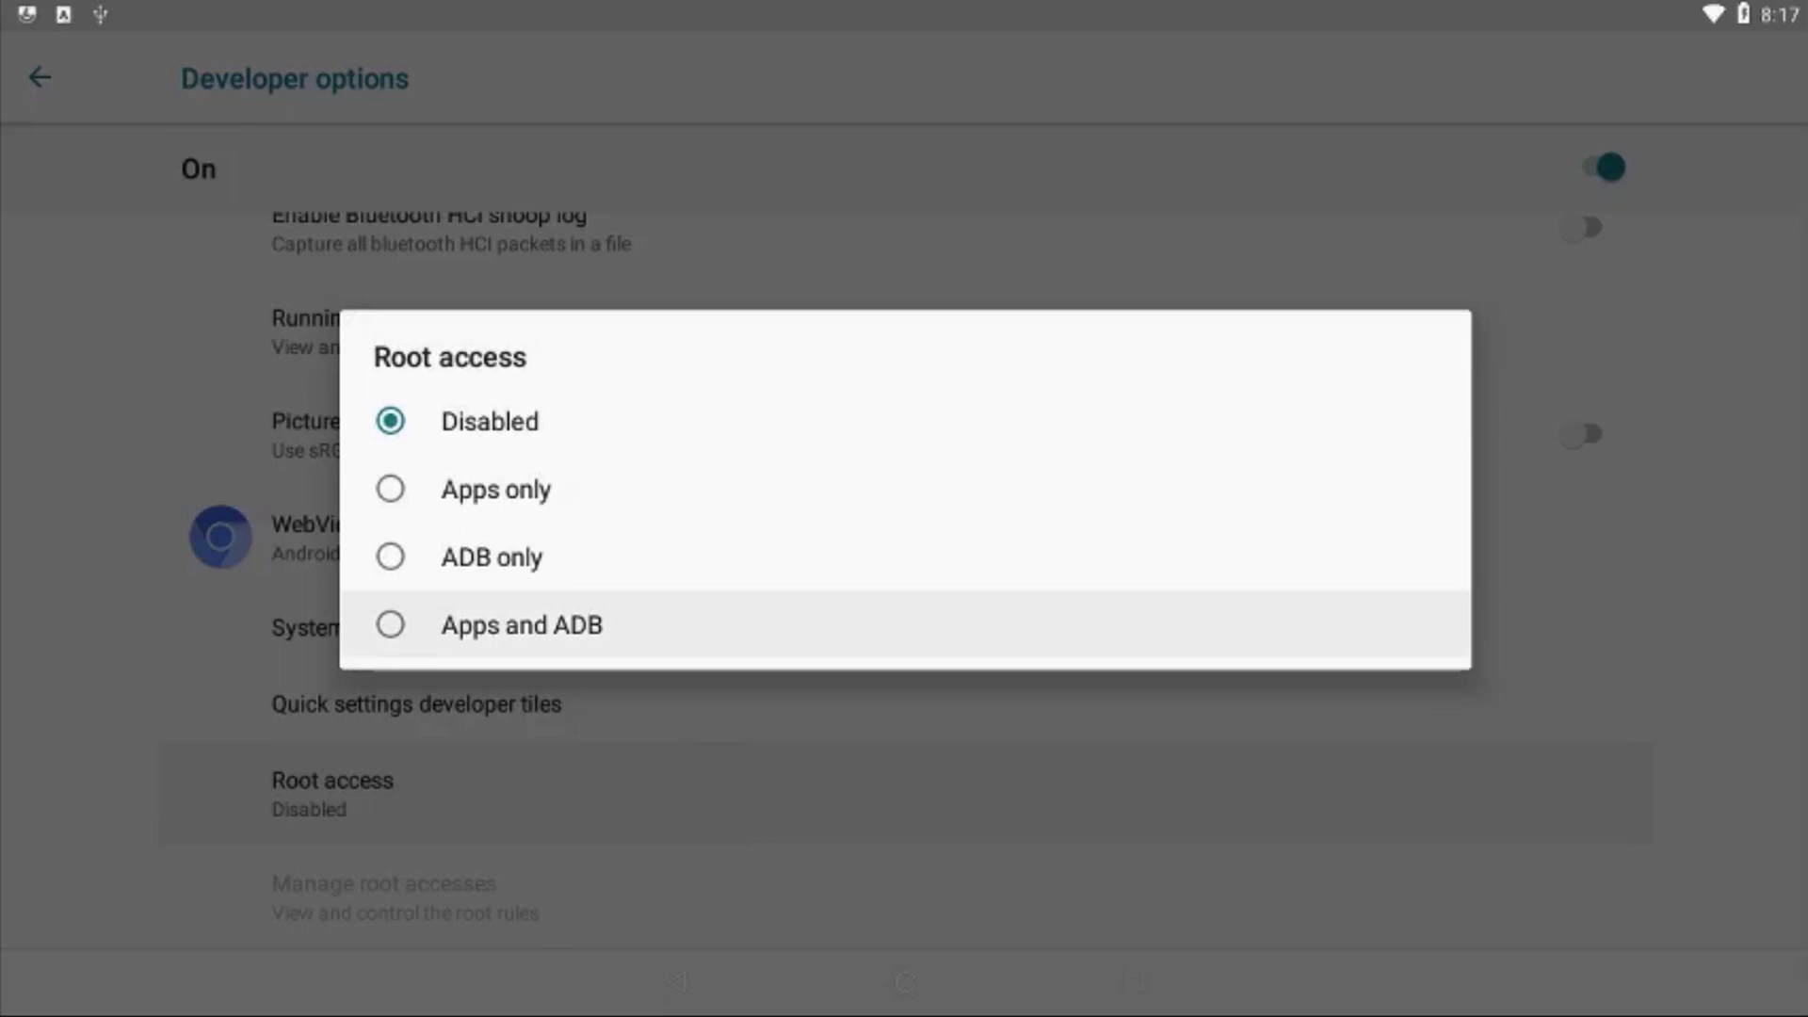
{"action": "key", "text": "Return"}
{"action": "key", "text": "Tab"}
{"action": "key", "text": "Tab"}
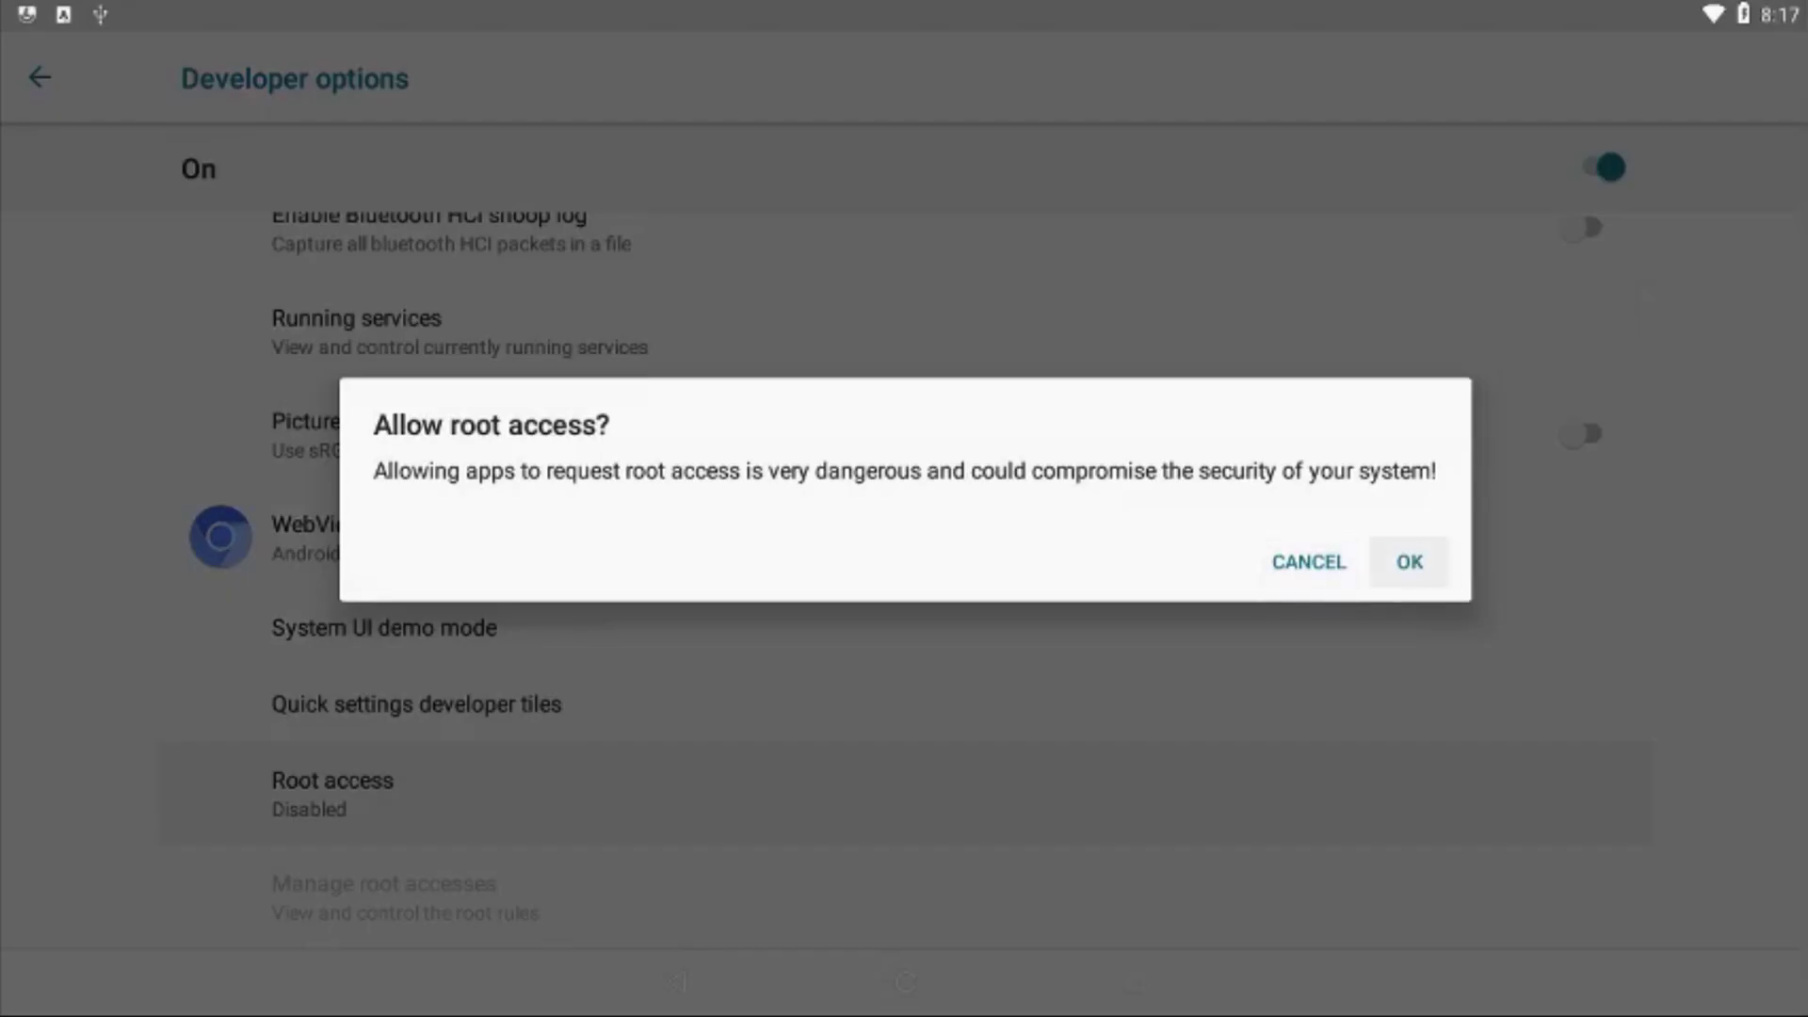
{"action": "key", "text": "Return"}
- Turn on the Local terminal setting under Debugging
{"action": "key", "text": "Down"}
{"action": "key", "text": "Down"}
{"action": "key", "text": "Down"}
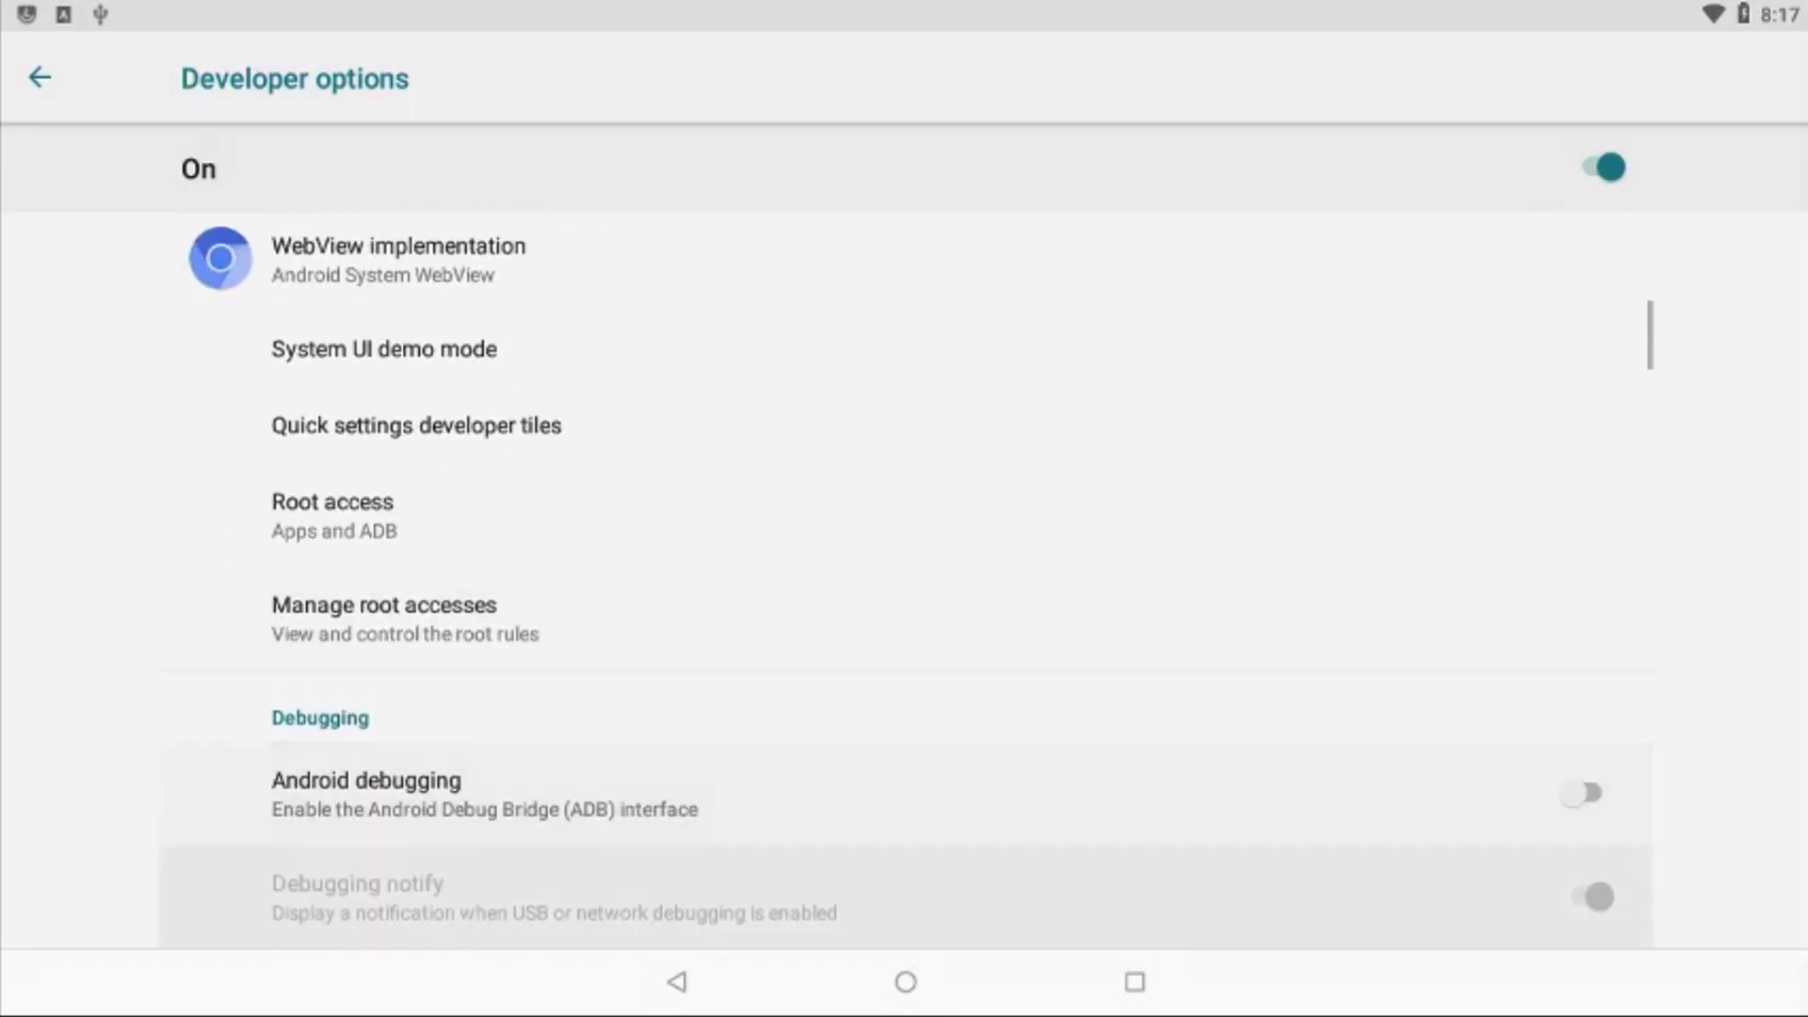
{"action": "key", "text": "Down"}
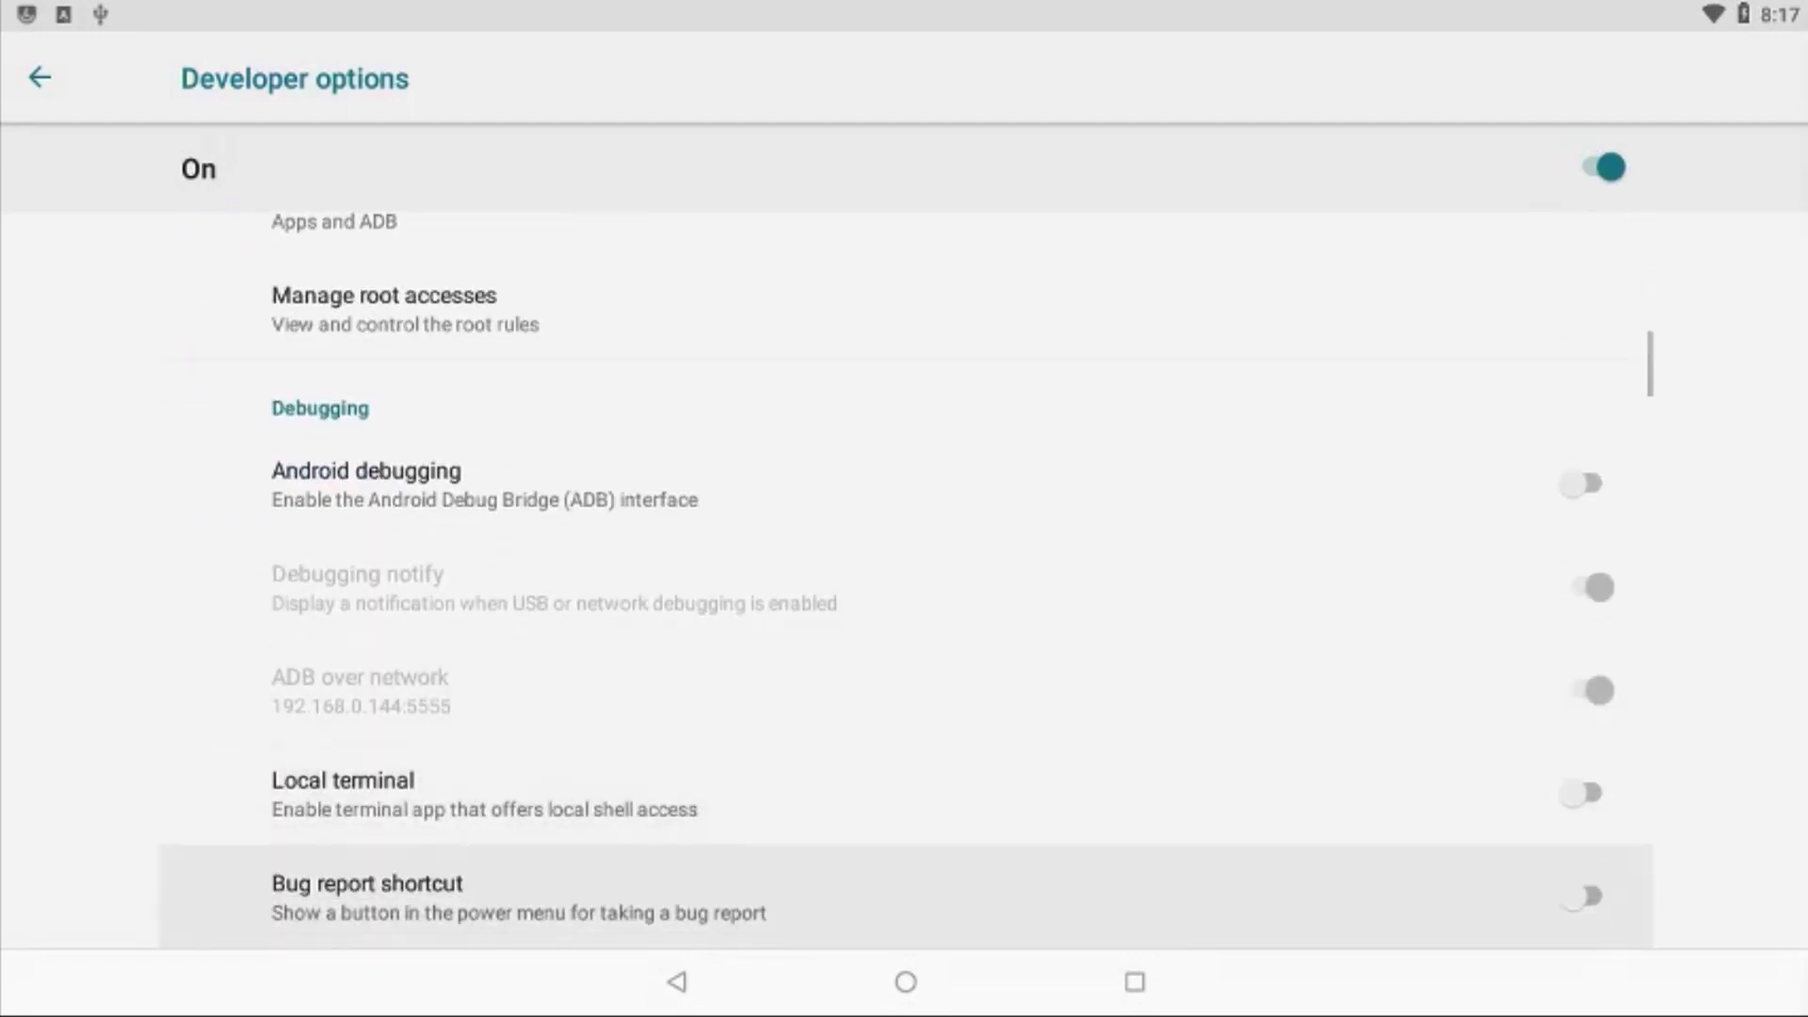
{"action": "key", "text": "Up"}
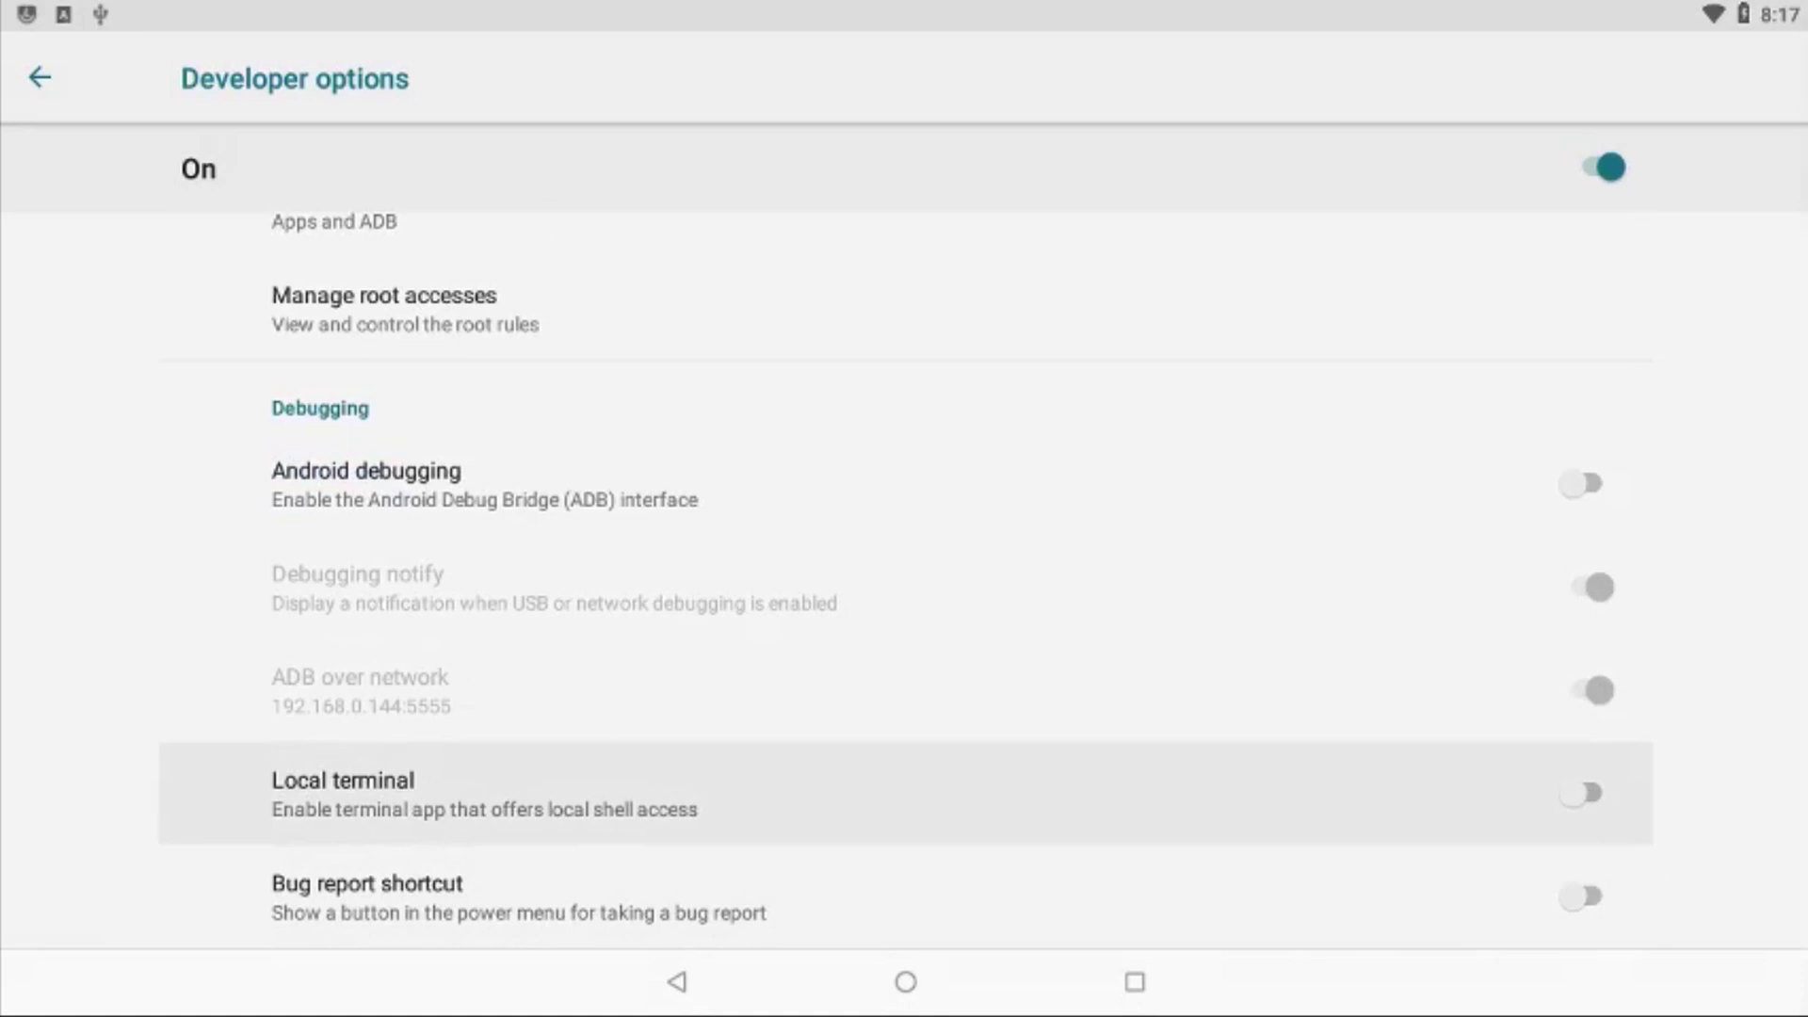
{"action": "key", "text": "Return"}
- Launch the Terminal app from the app list and allow it file access
{"action": "key", "text": "Escape"}
{"action": "key", "text": "super"}
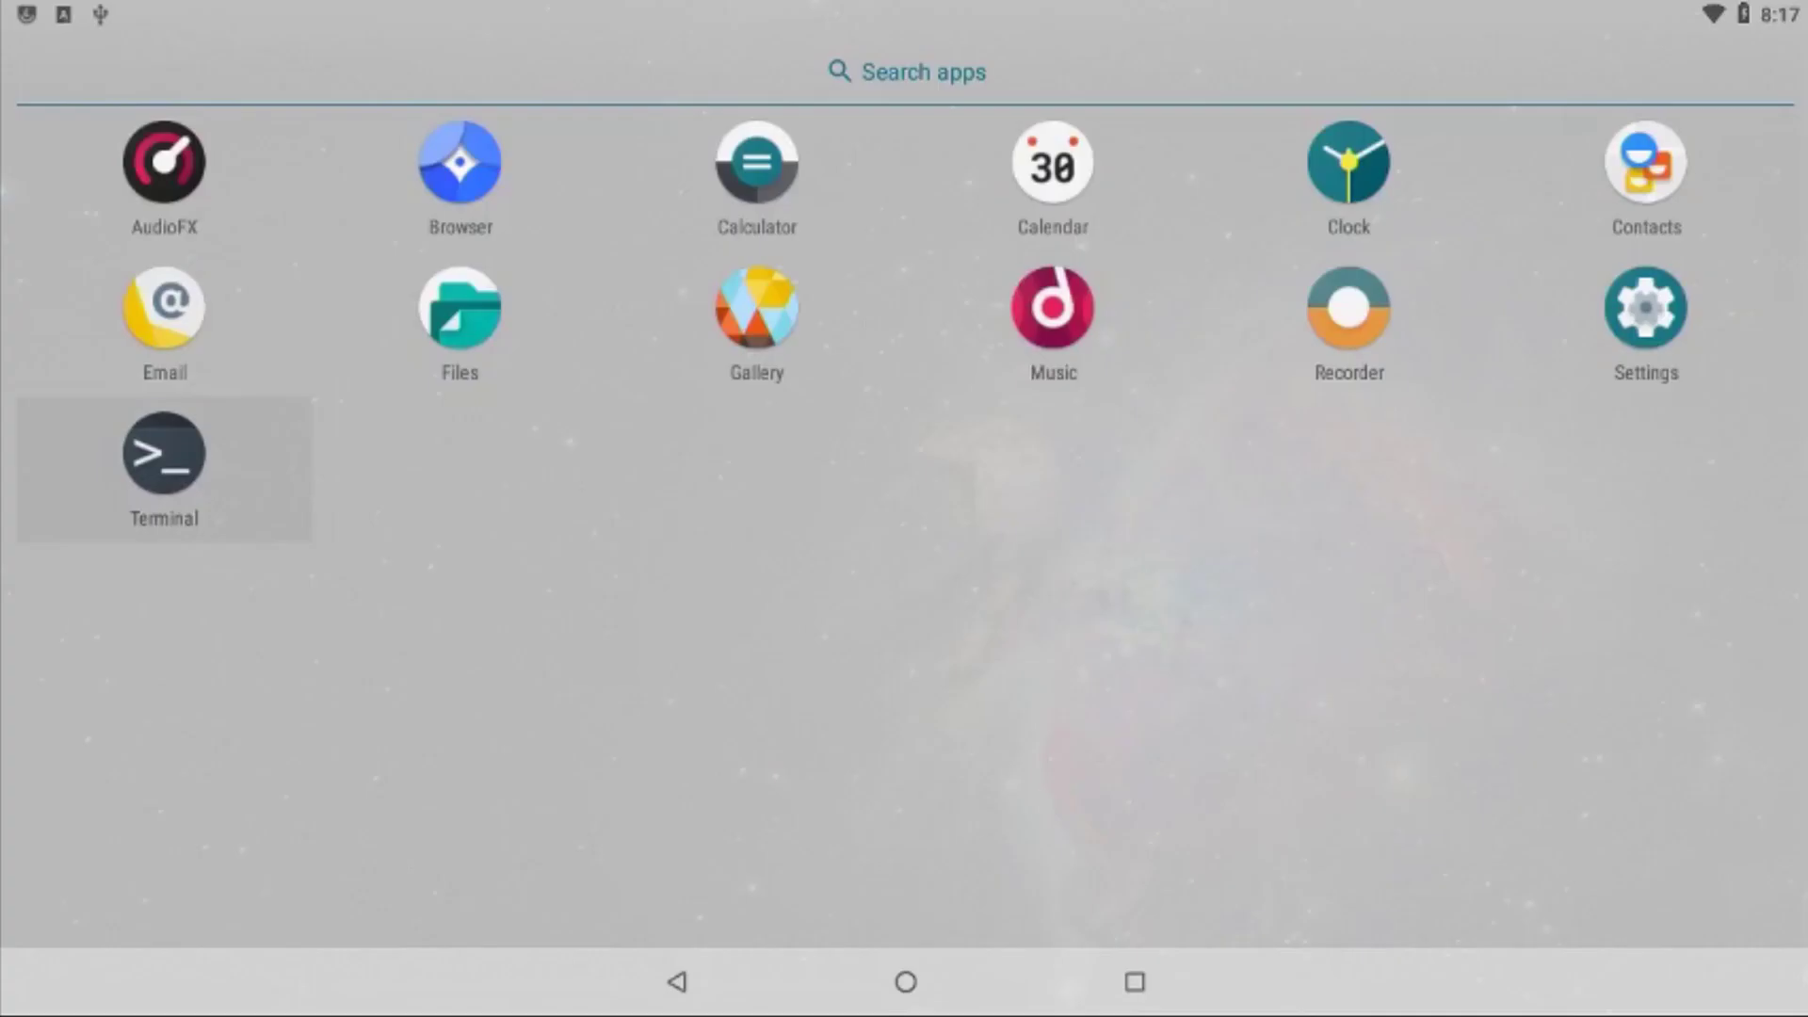
{"action": "key", "text": "Return"}
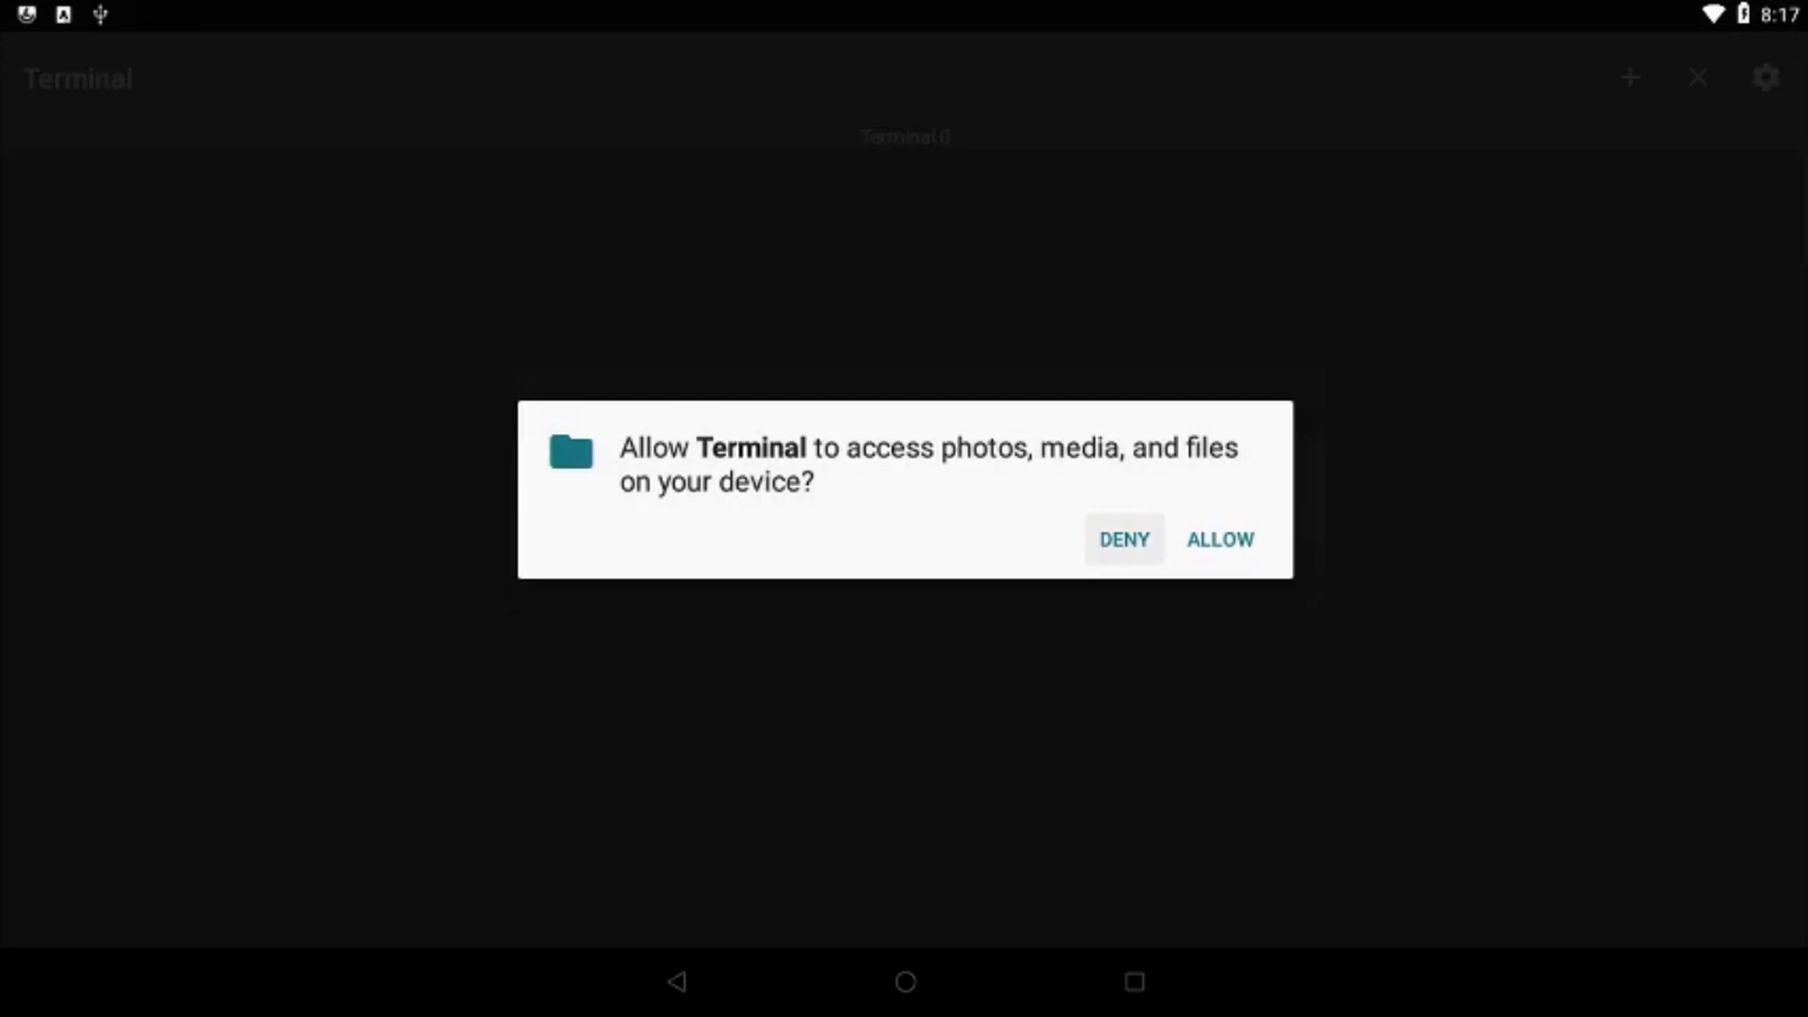
{"action": "key", "text": "Right"}
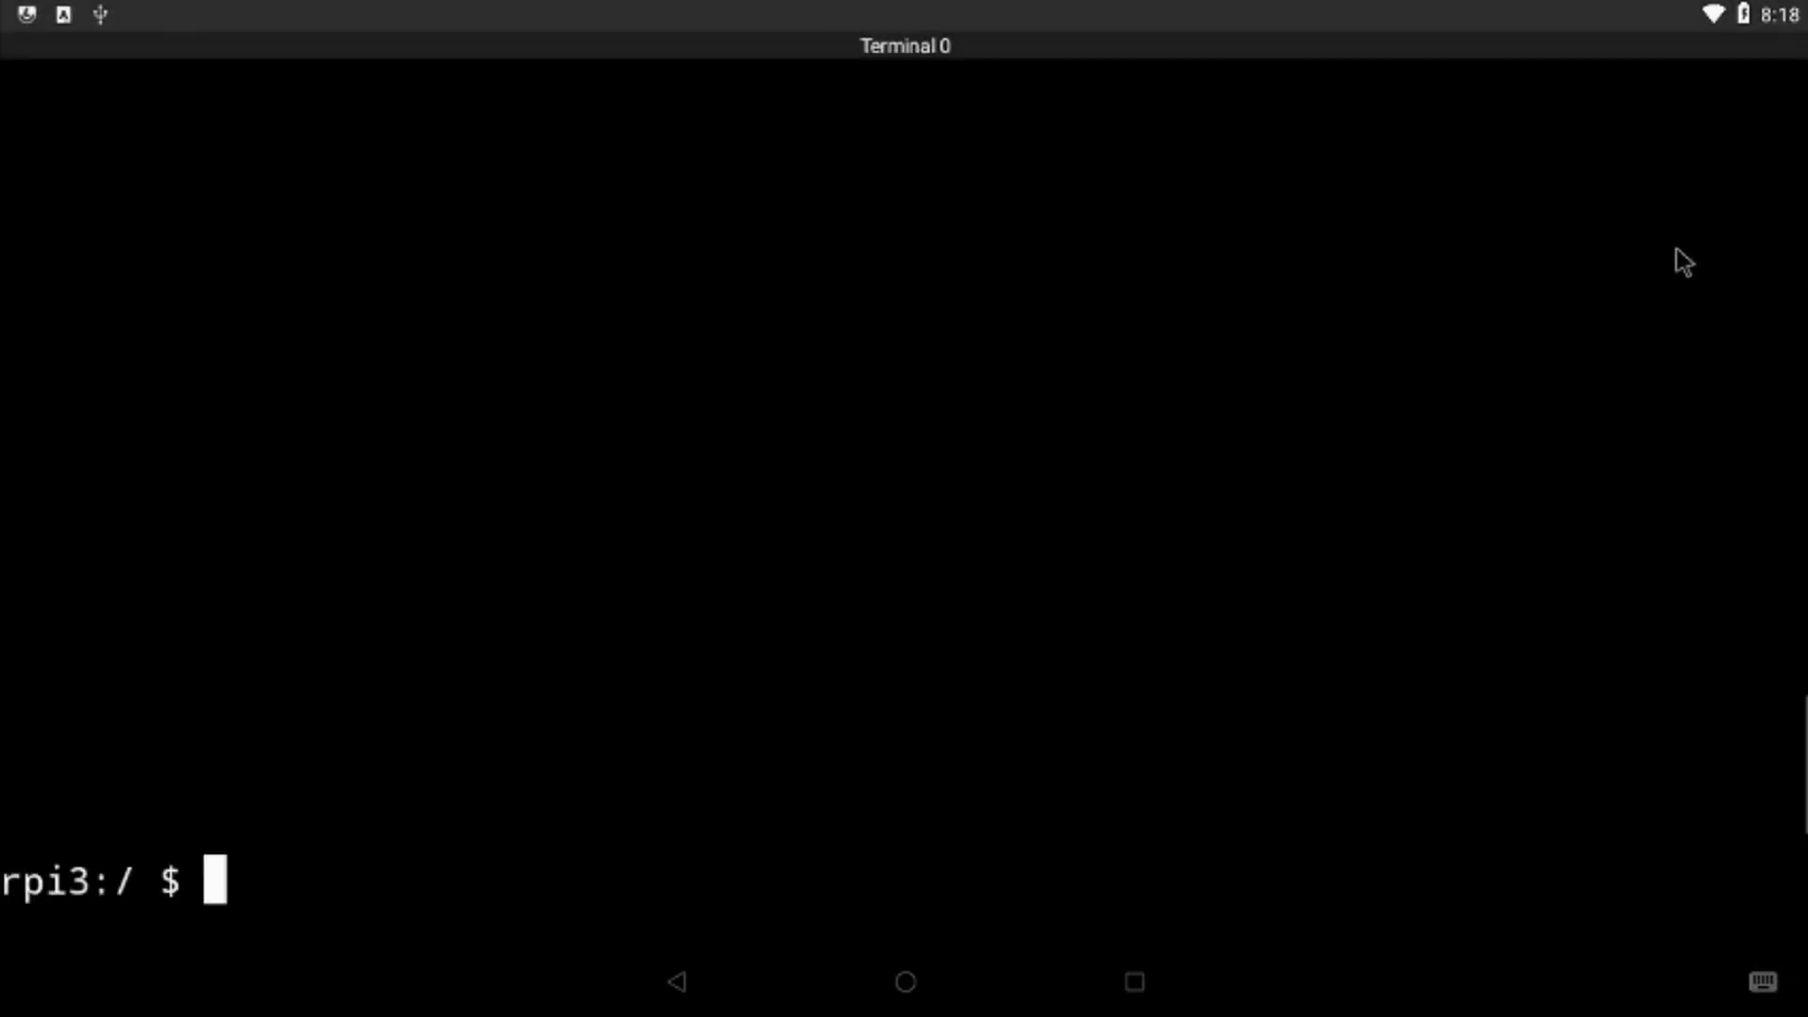
{"action": "scroll", "coordinate": [1684, 262], "scroll_direction": "down", "scroll_amount": 5}
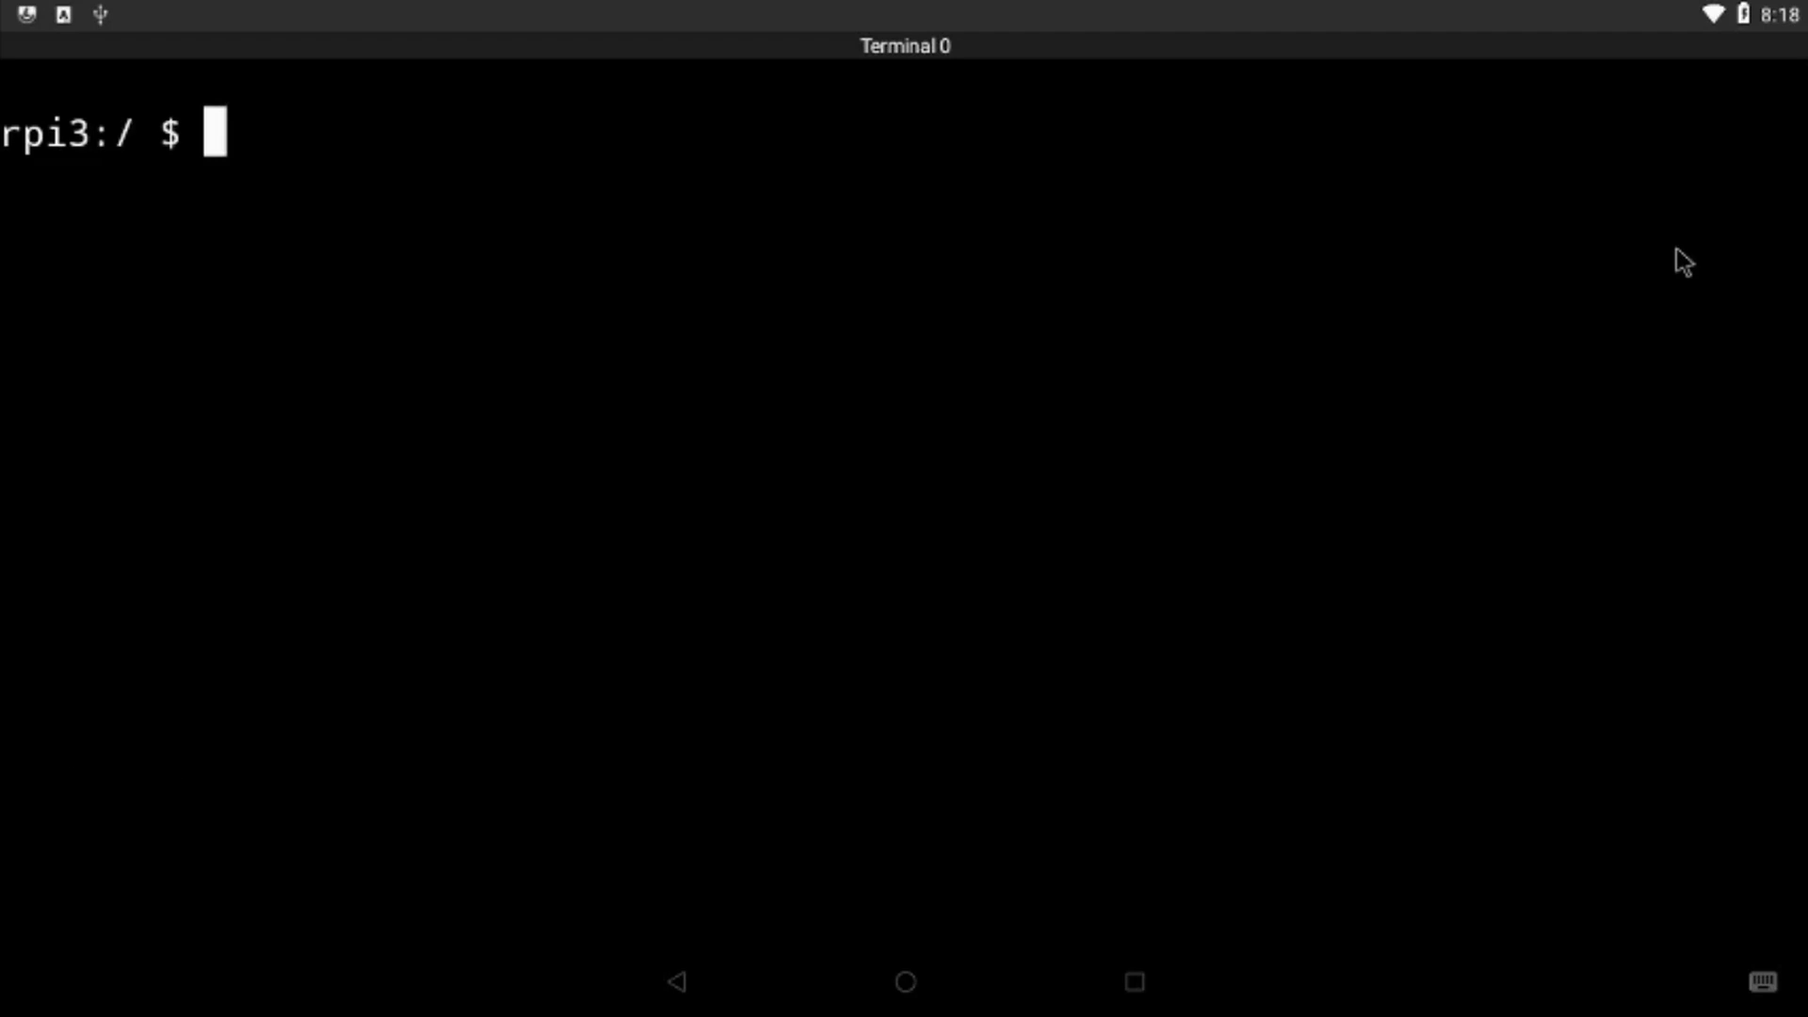
- Run su and tick 'Remember my choice' on the root request
{"action": "type", "text": "su"}
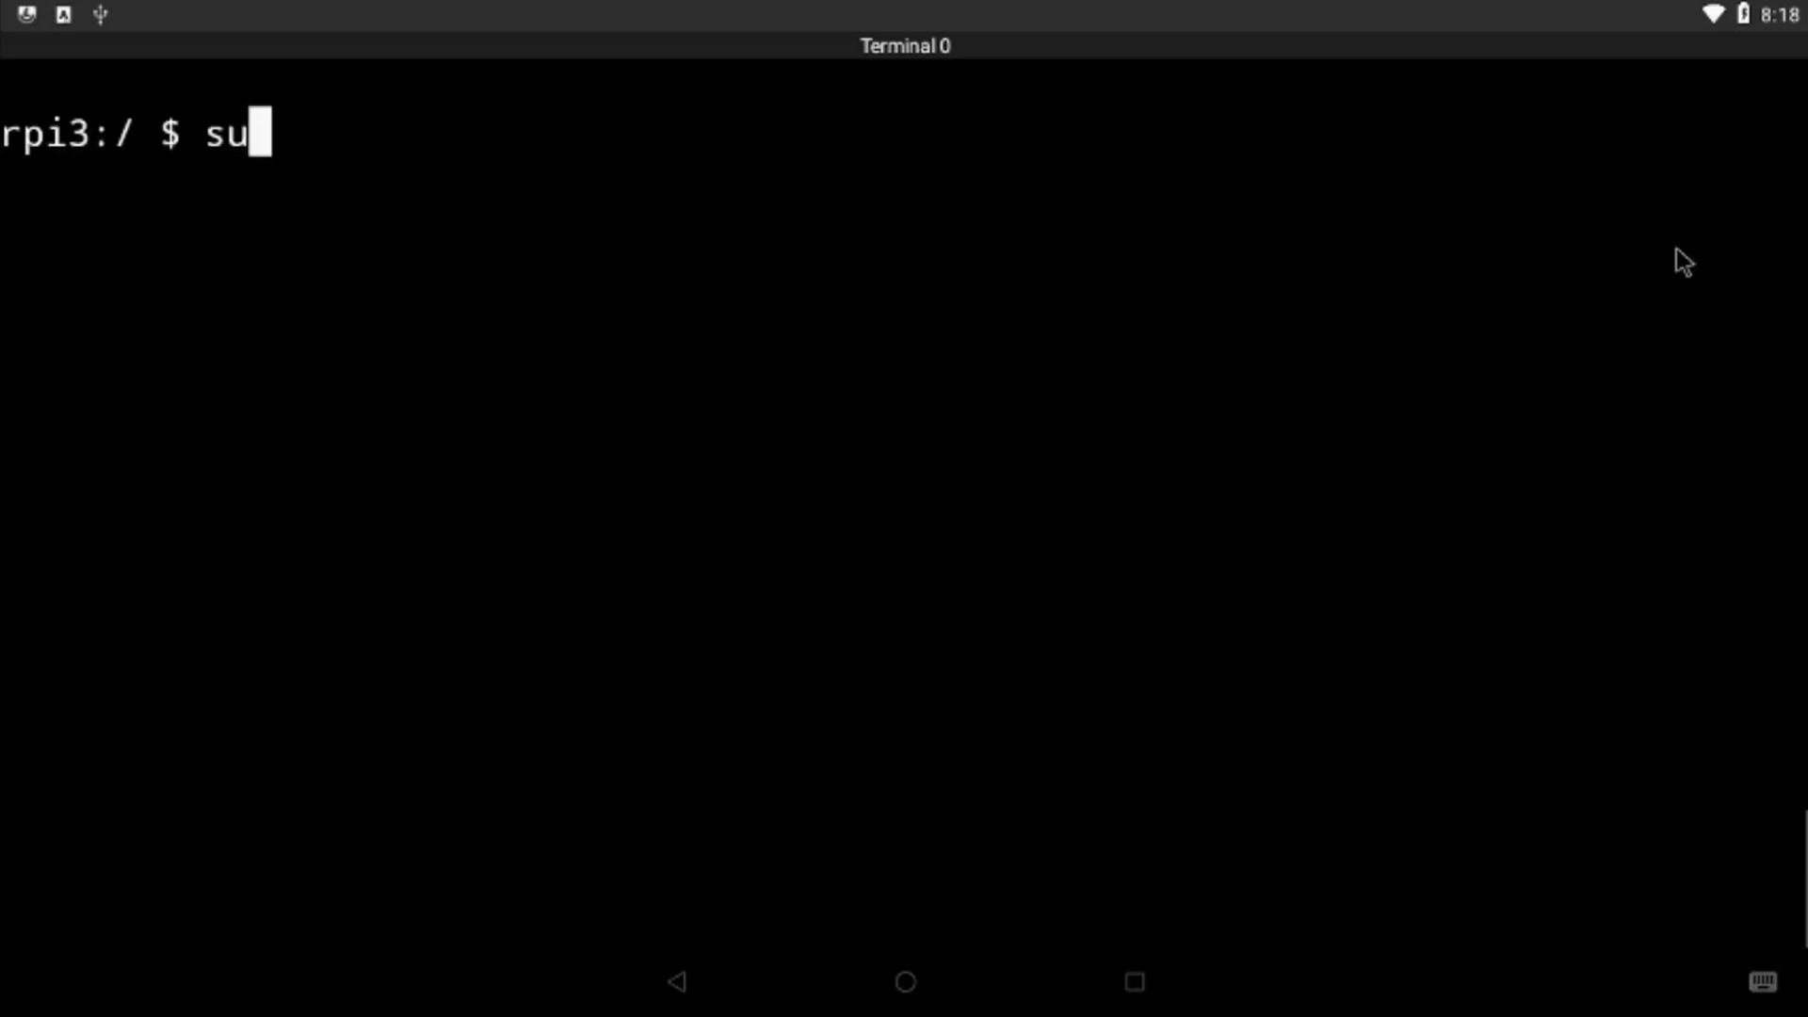
{"action": "key", "text": "Return"}
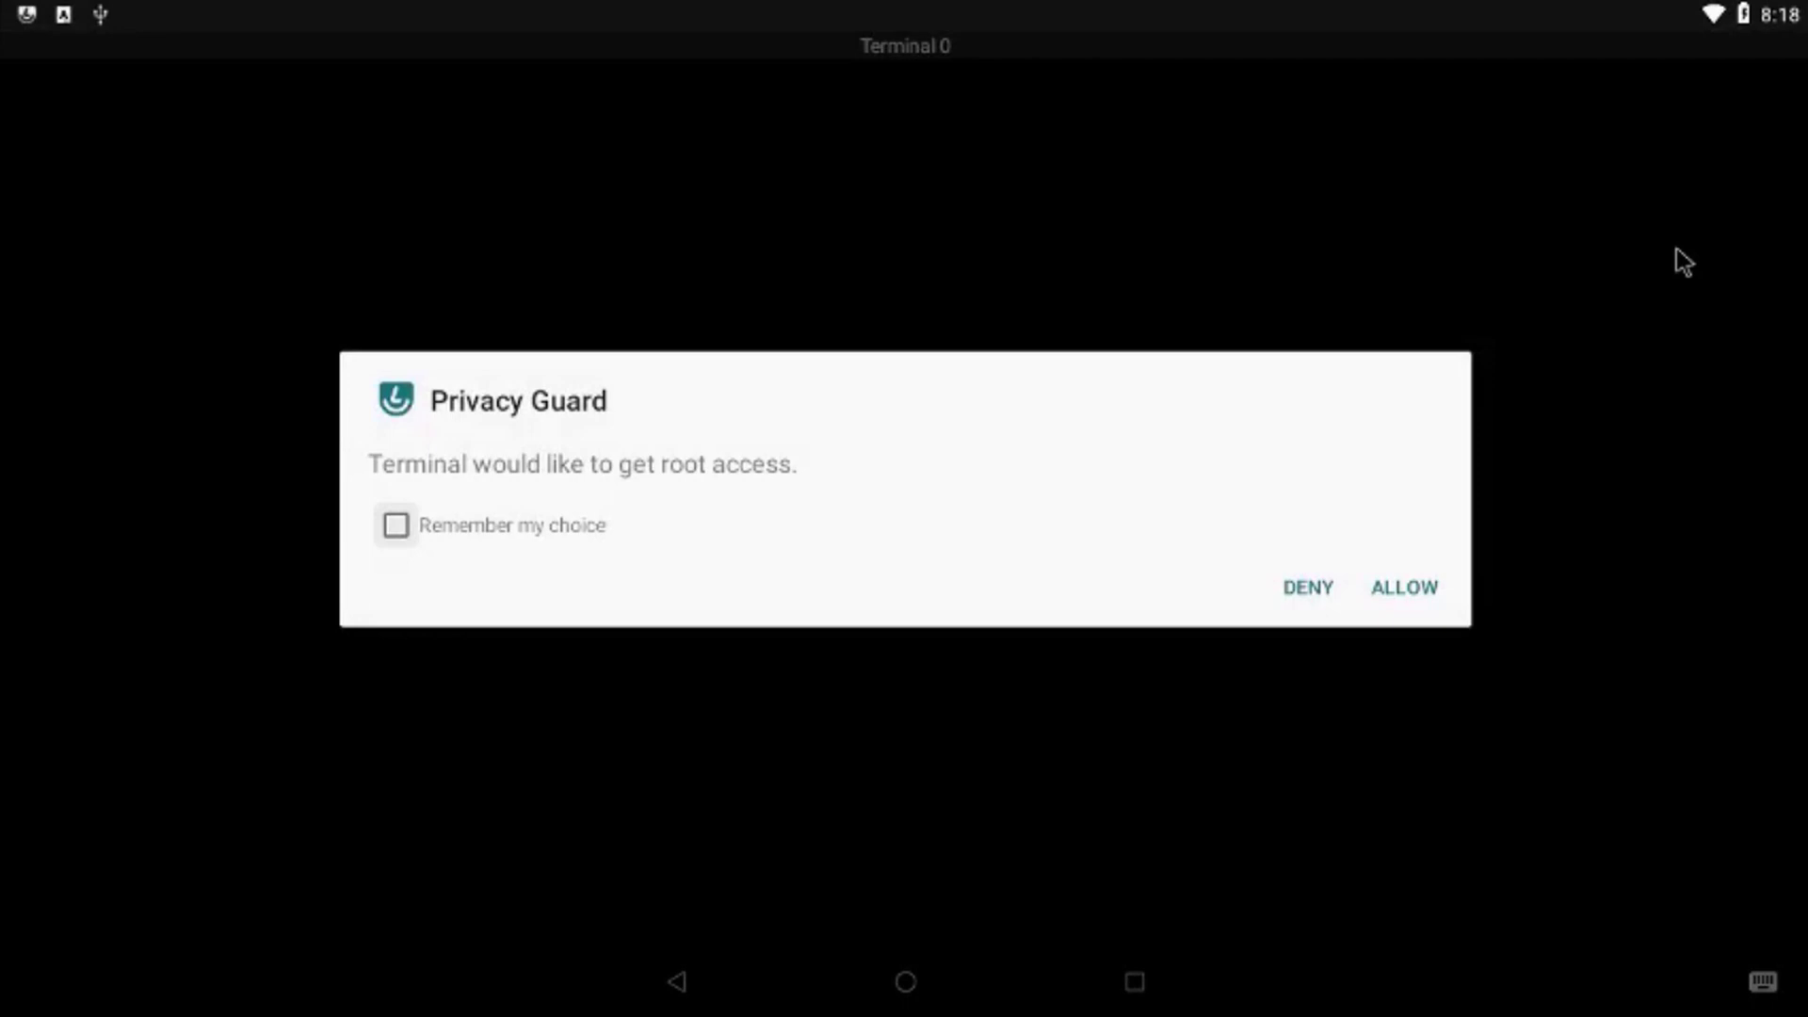
{"action": "key", "text": "Tab"}
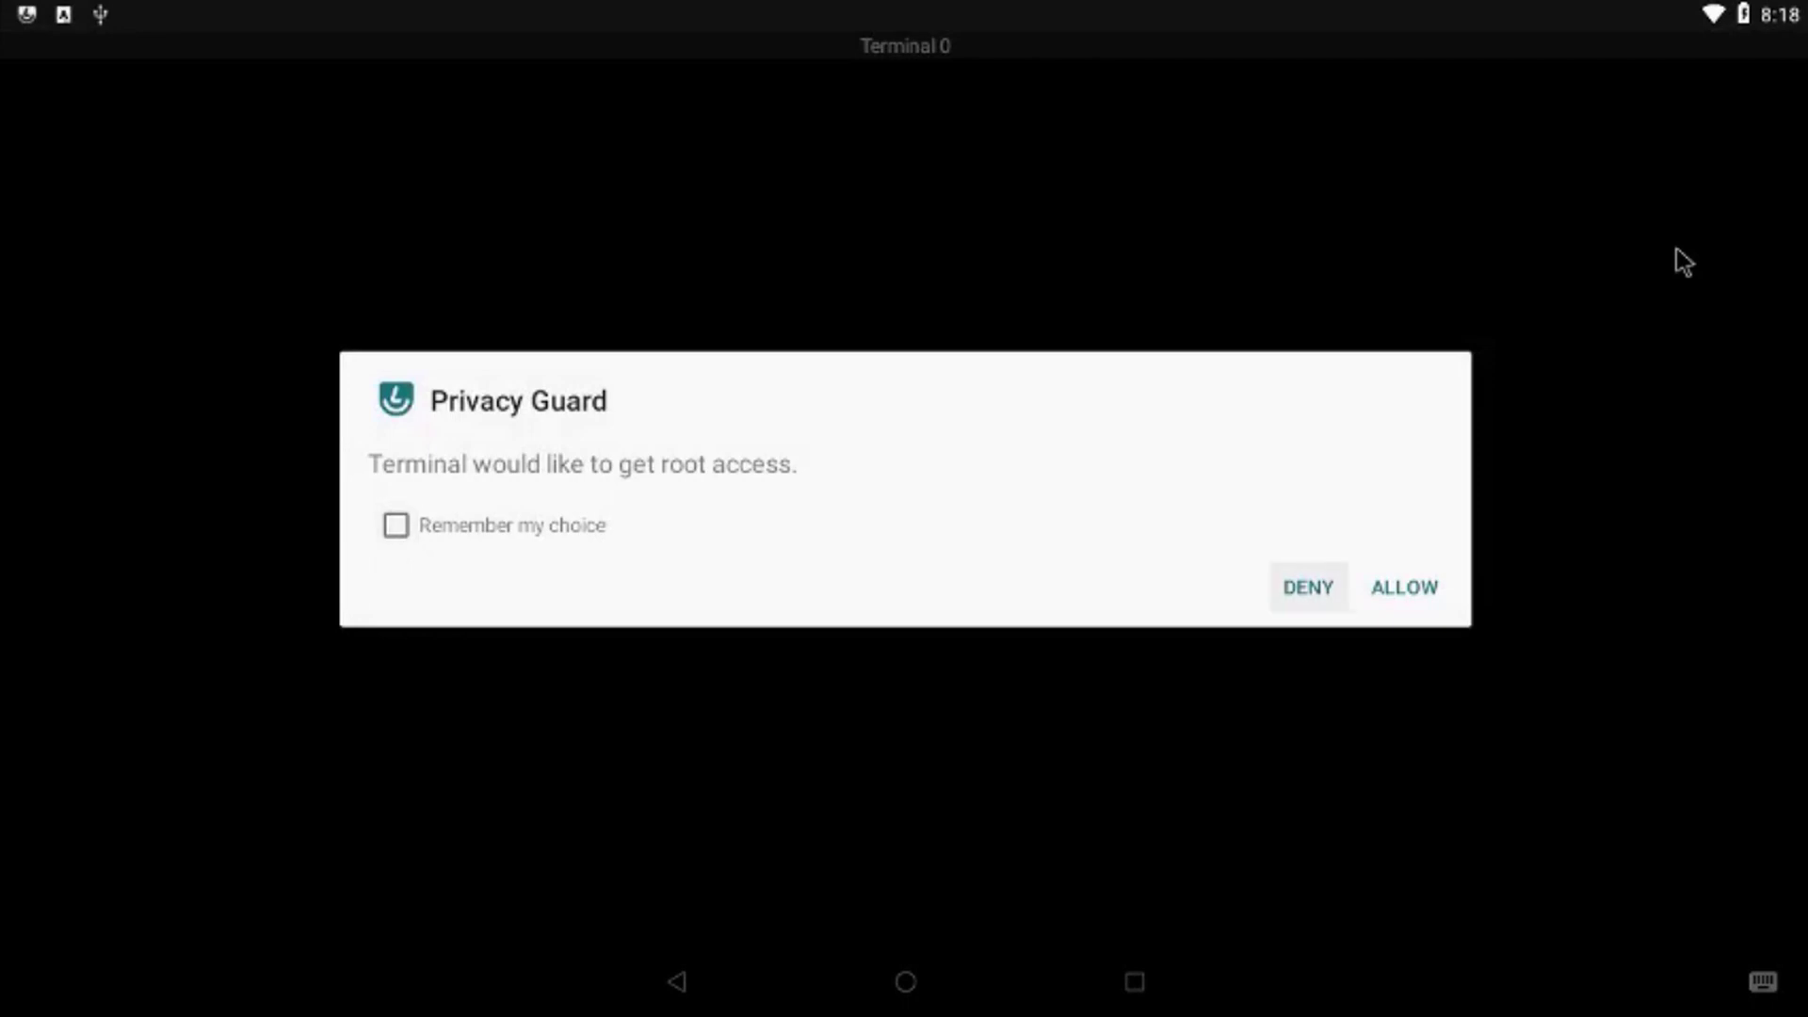
{"action": "key", "text": "space"}
{"action": "key", "text": "Tab"}
{"action": "key", "text": "Tab"}
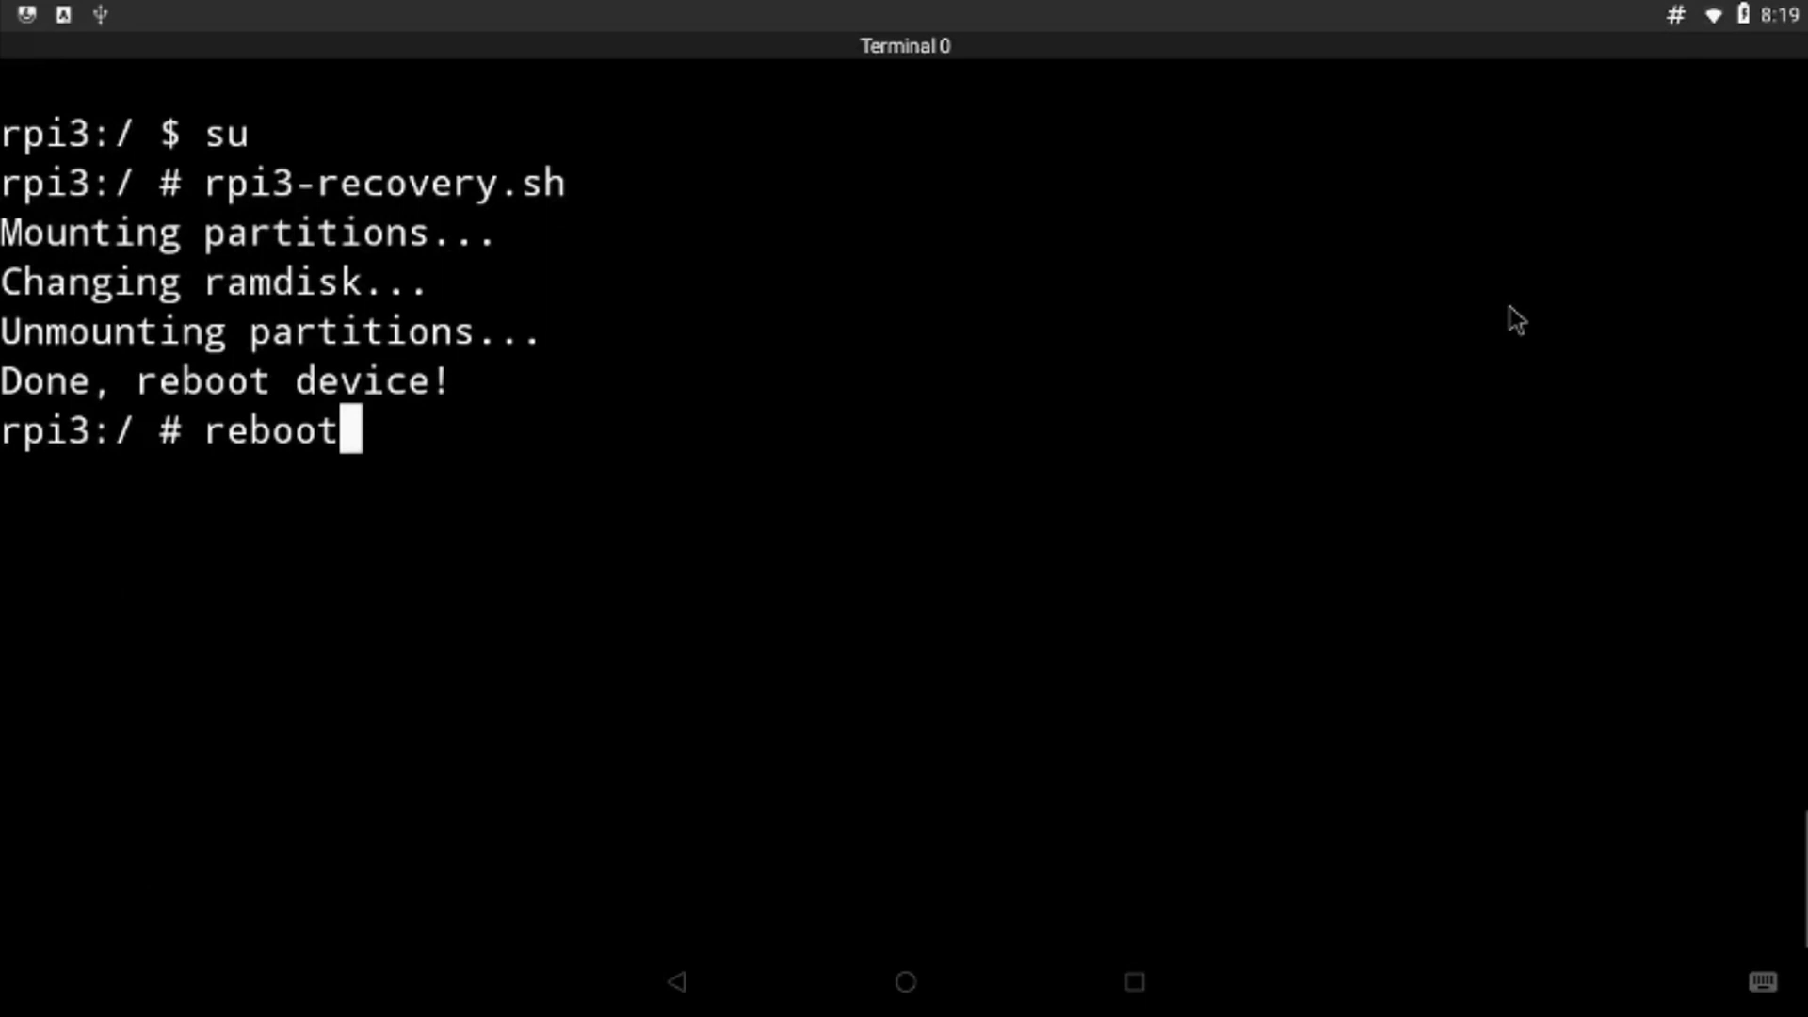
- Enter reboot to restart the Raspberry Pi into TWRP recovery
{"action": "key", "text": "Return"}
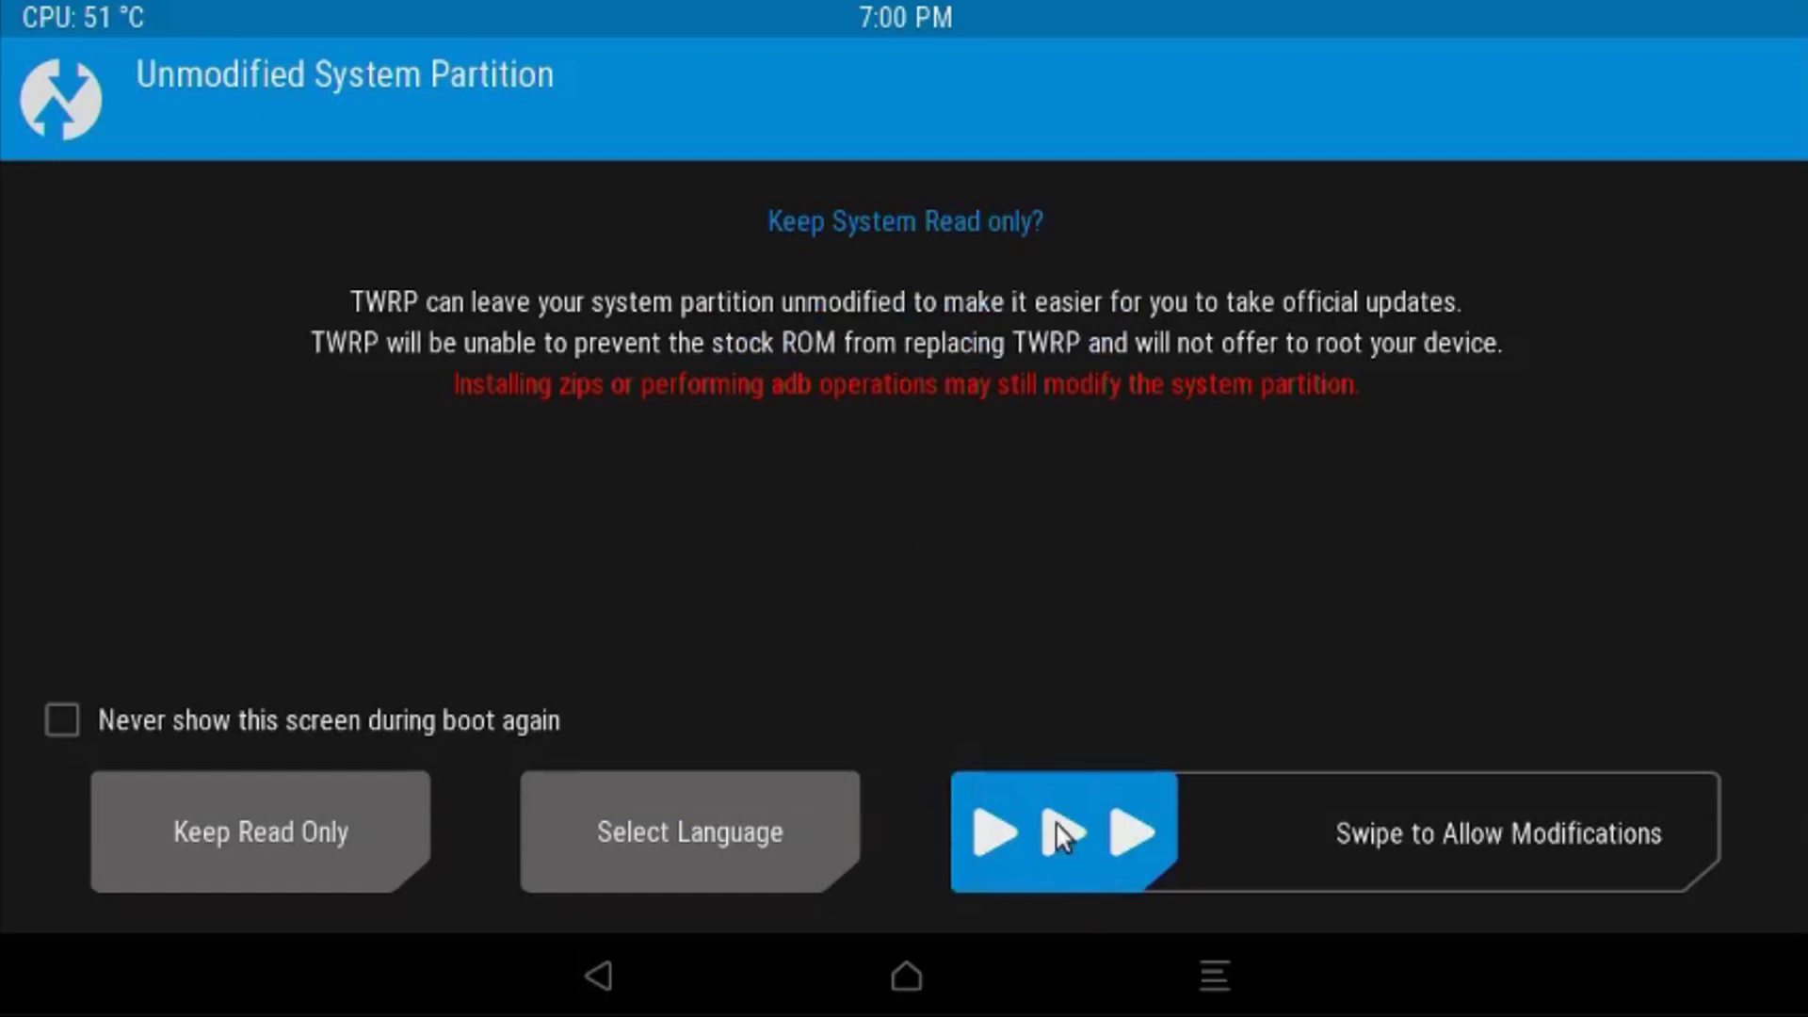
- Swipe to allow system modifications, then go to TWRP's Install zip browser
{"action": "left_click_drag", "start_coordinate": [1055, 822], "coordinate": [1620, 830]}
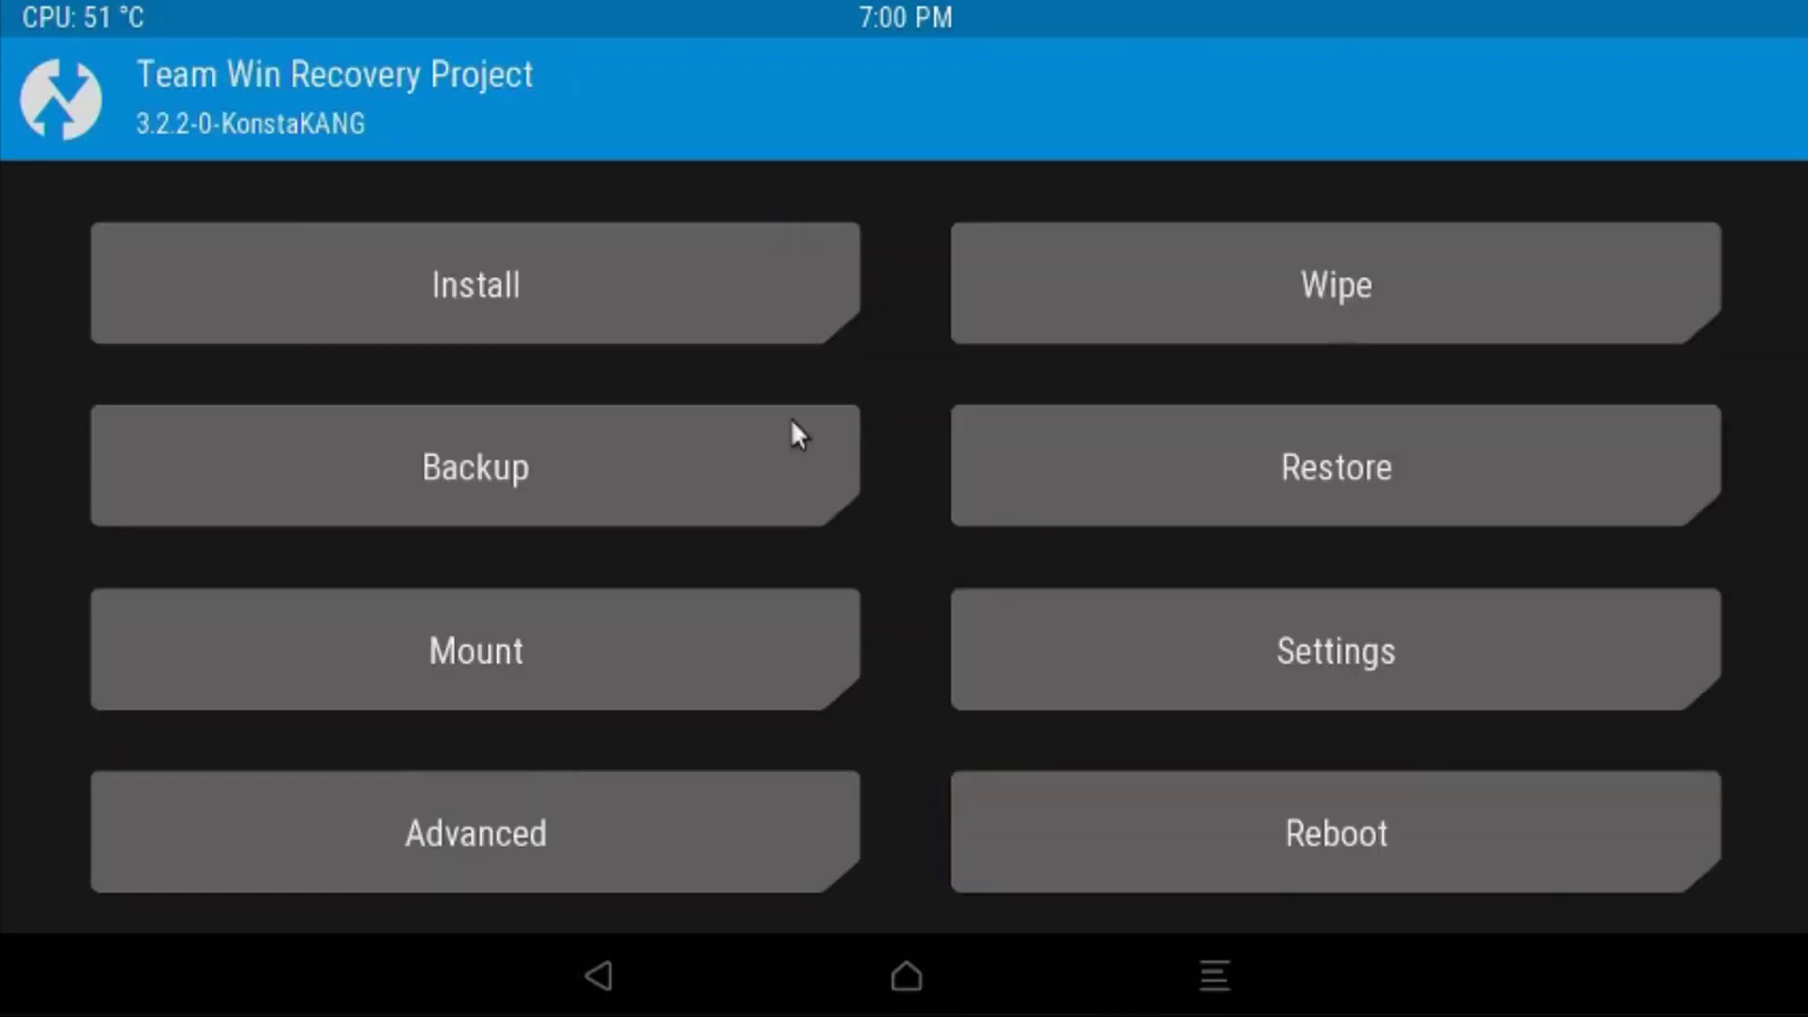
{"action": "left_click", "coordinate": [613, 329]}
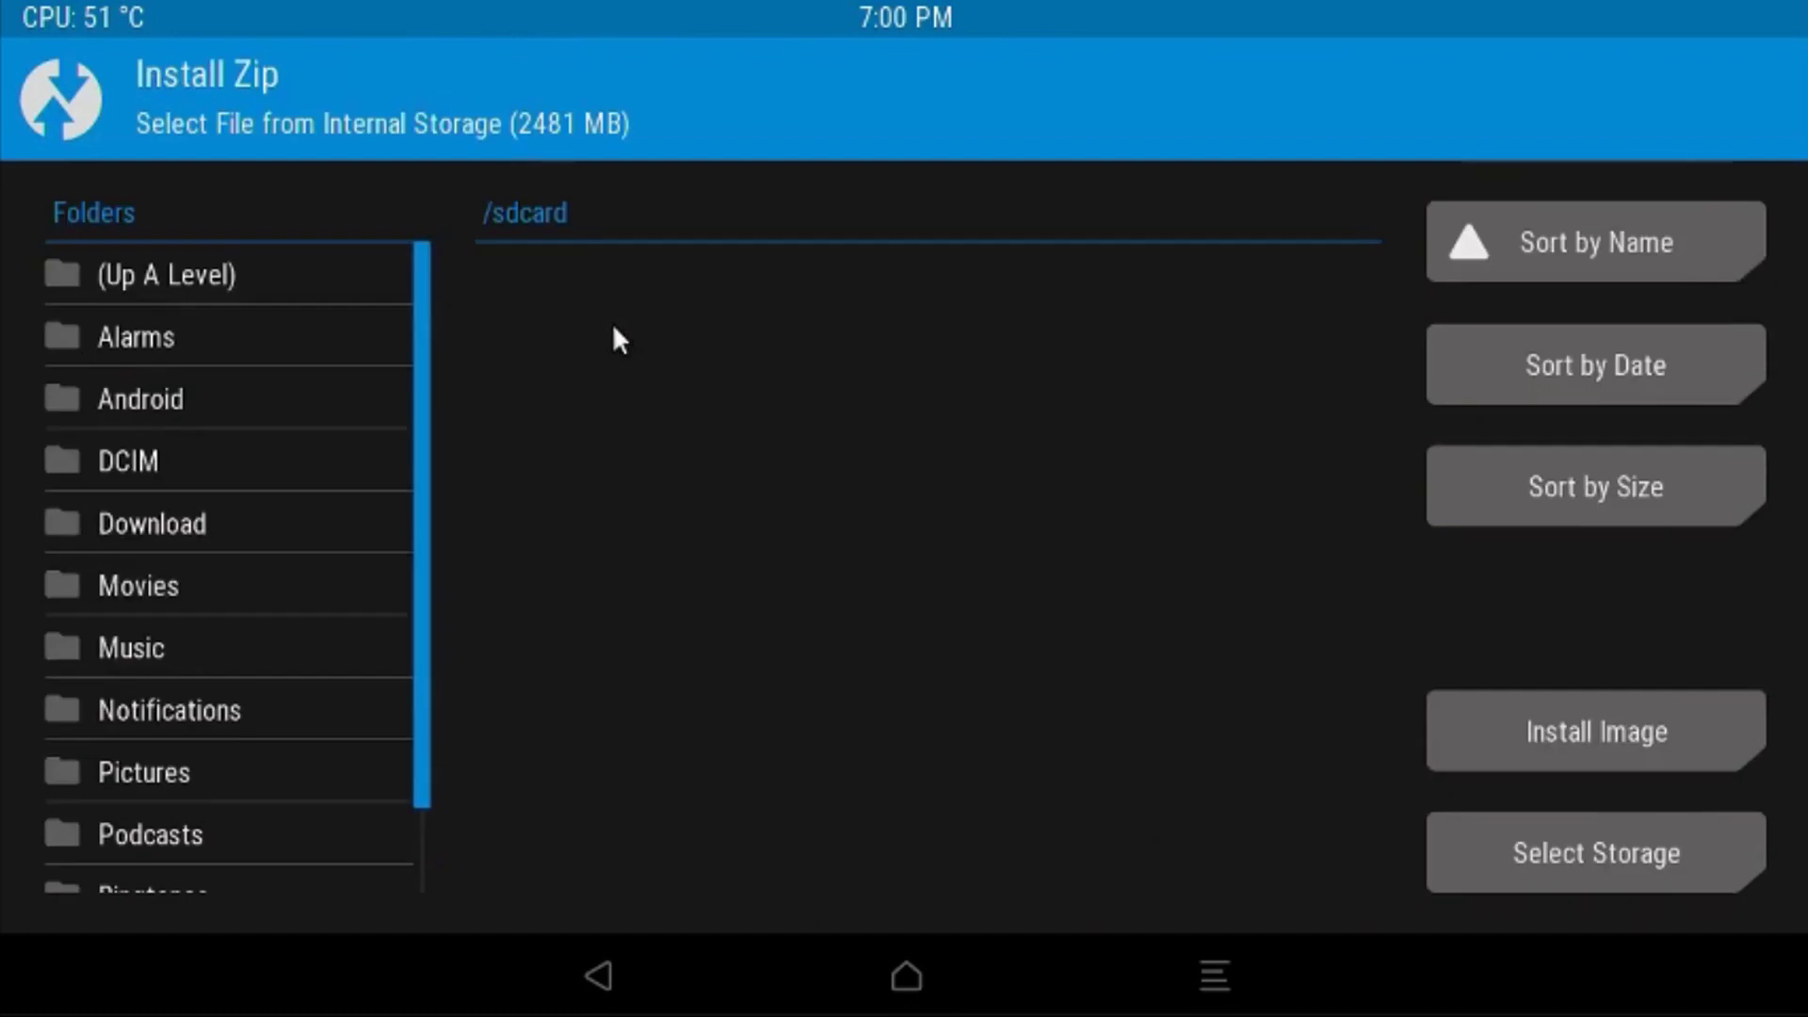
- Switch the Install browser's storage to USB-OTG (3683MB)
{"action": "left_click", "coordinate": [1541, 852]}
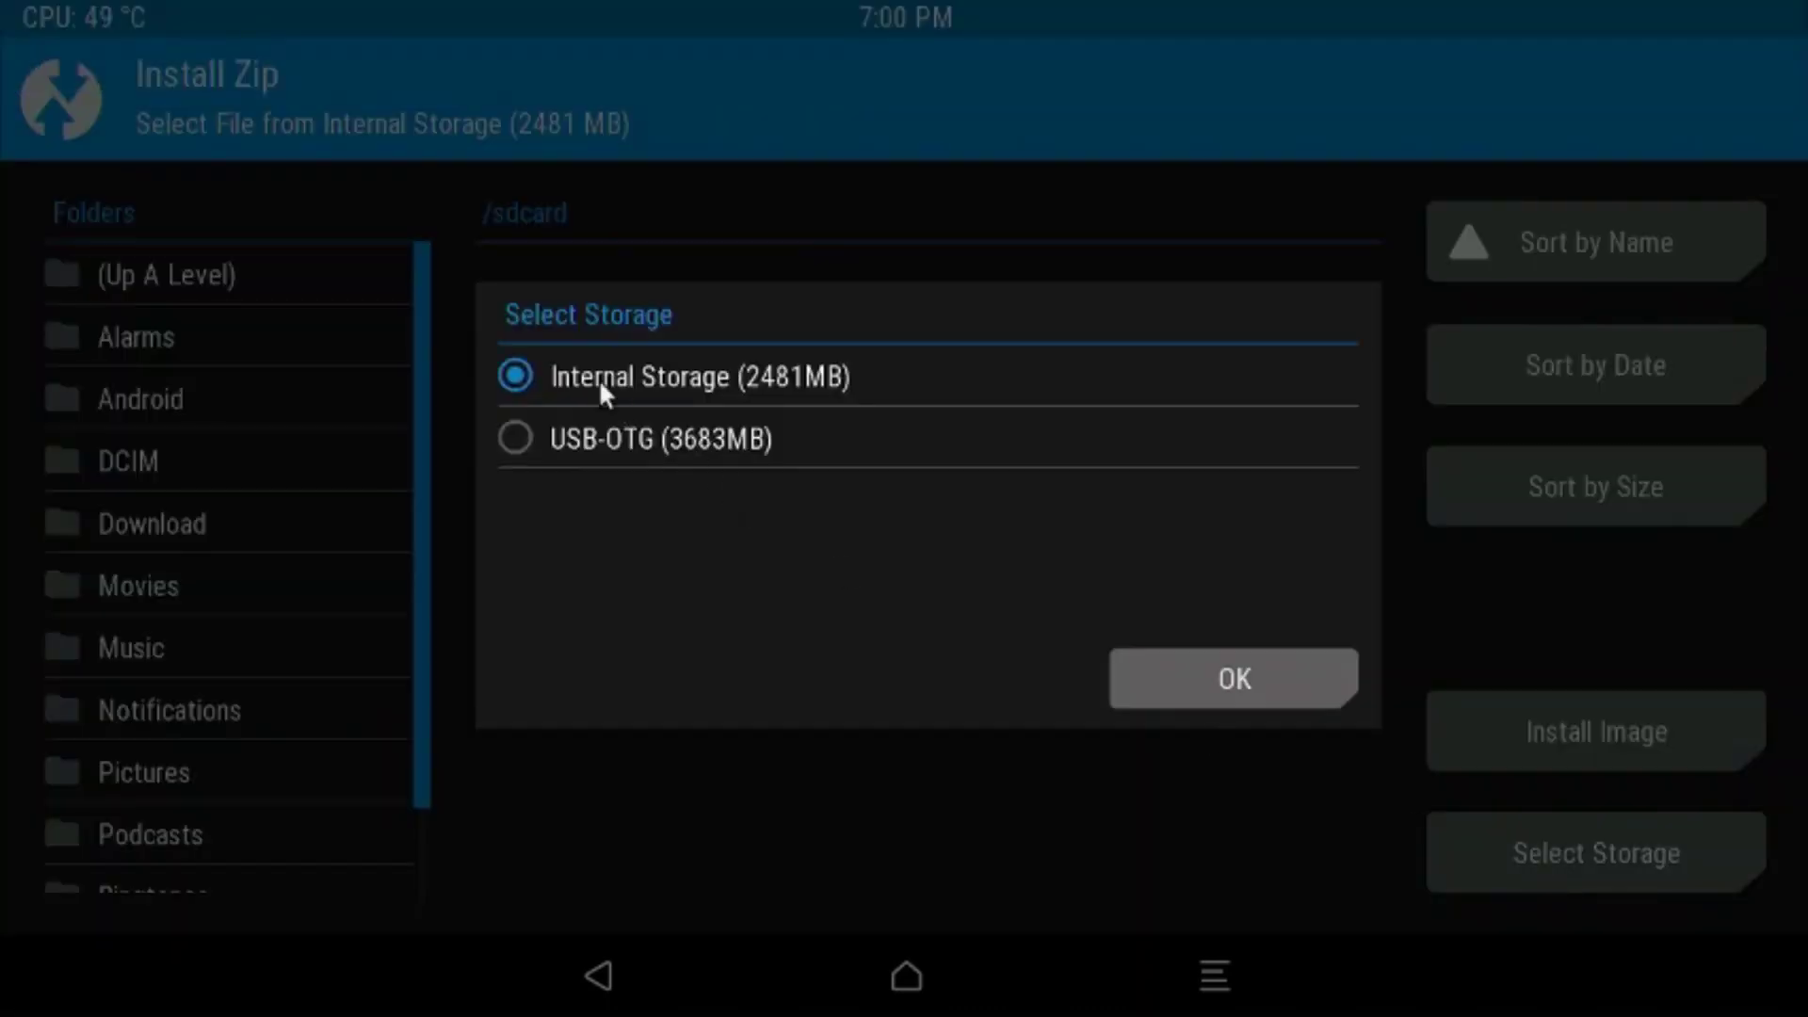
{"action": "left_click", "coordinate": [630, 445]}
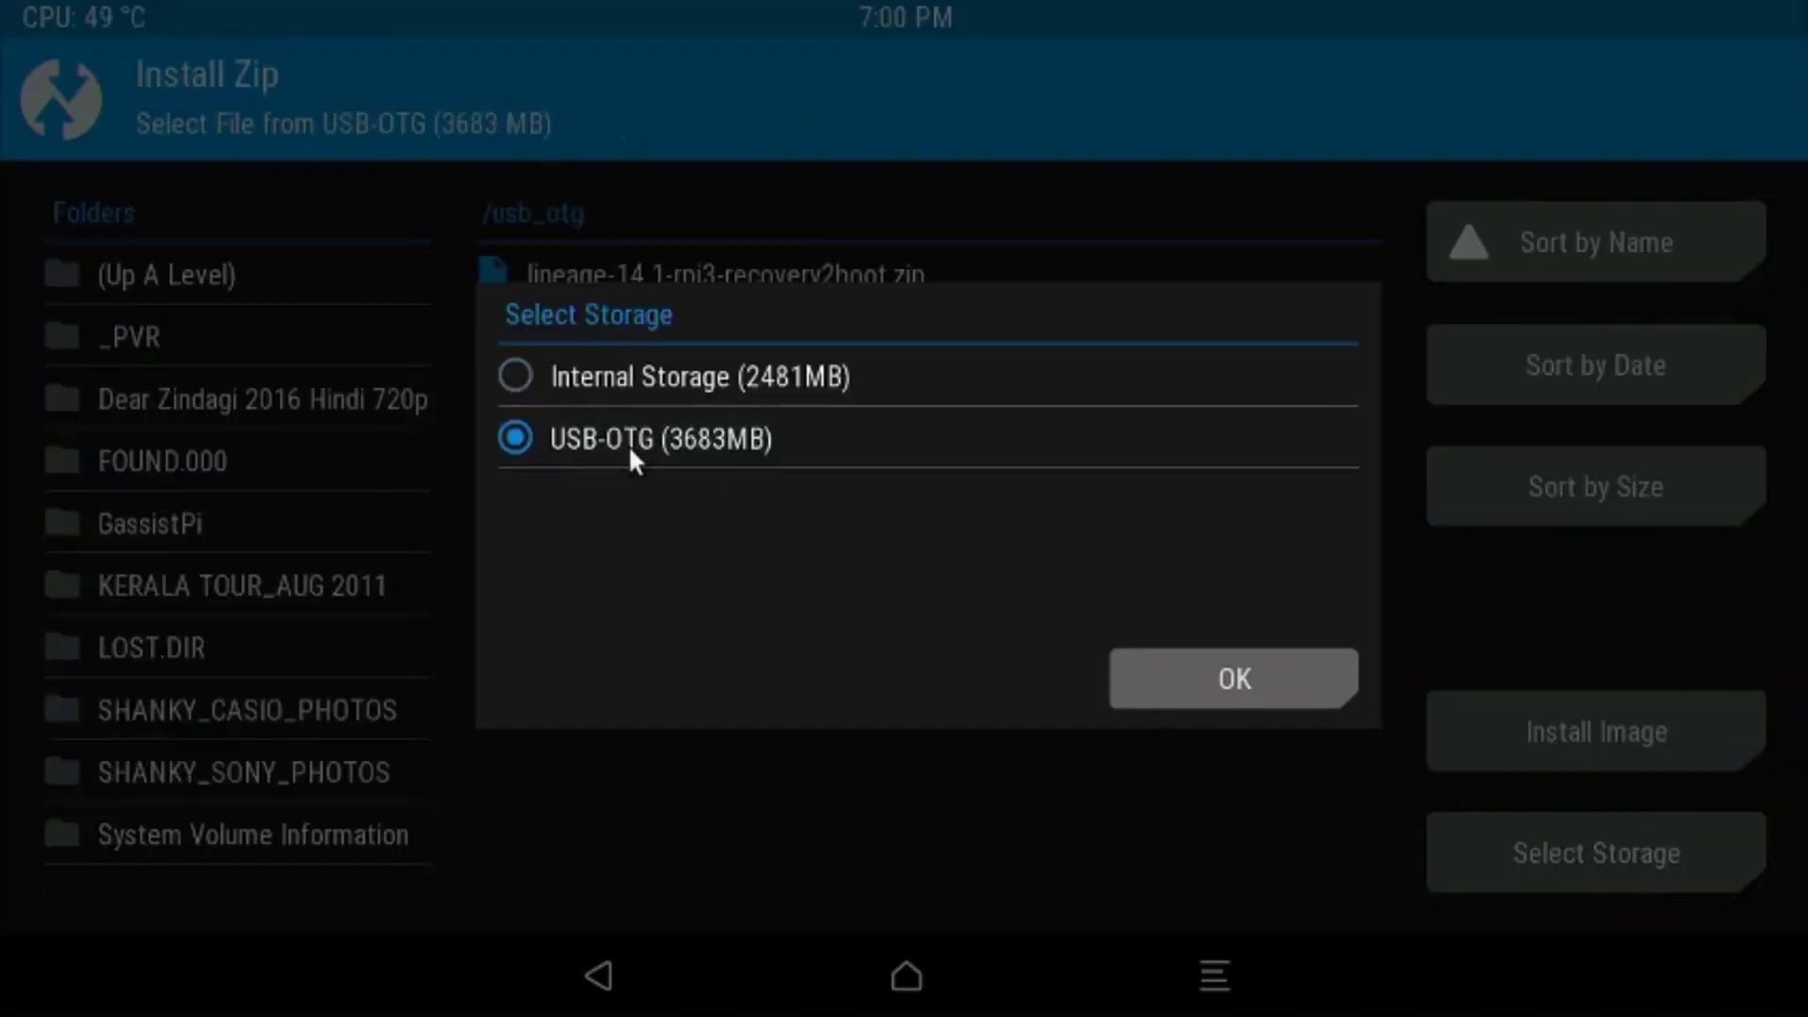
{"action": "left_click", "coordinate": [1162, 654]}
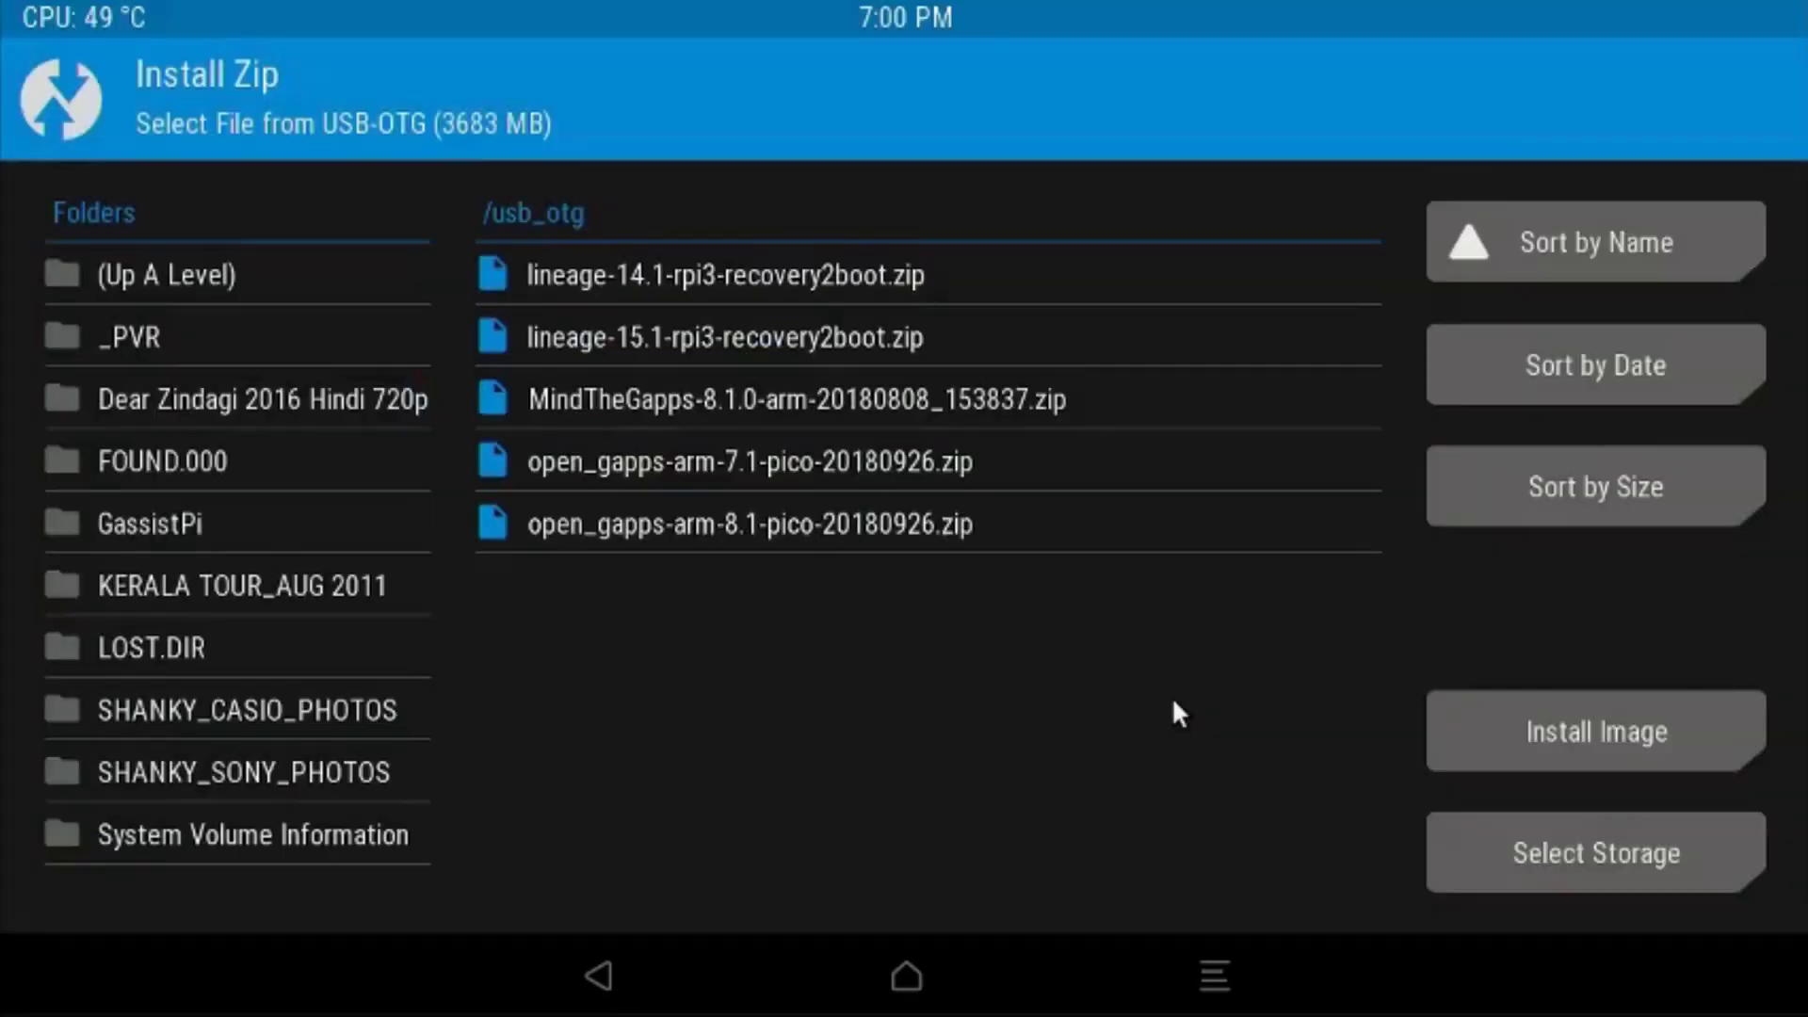
- Flash open_gapps-arm-8.1-pico-20180926.zip from the USB-OTG drive
{"action": "left_click", "coordinate": [668, 527]}
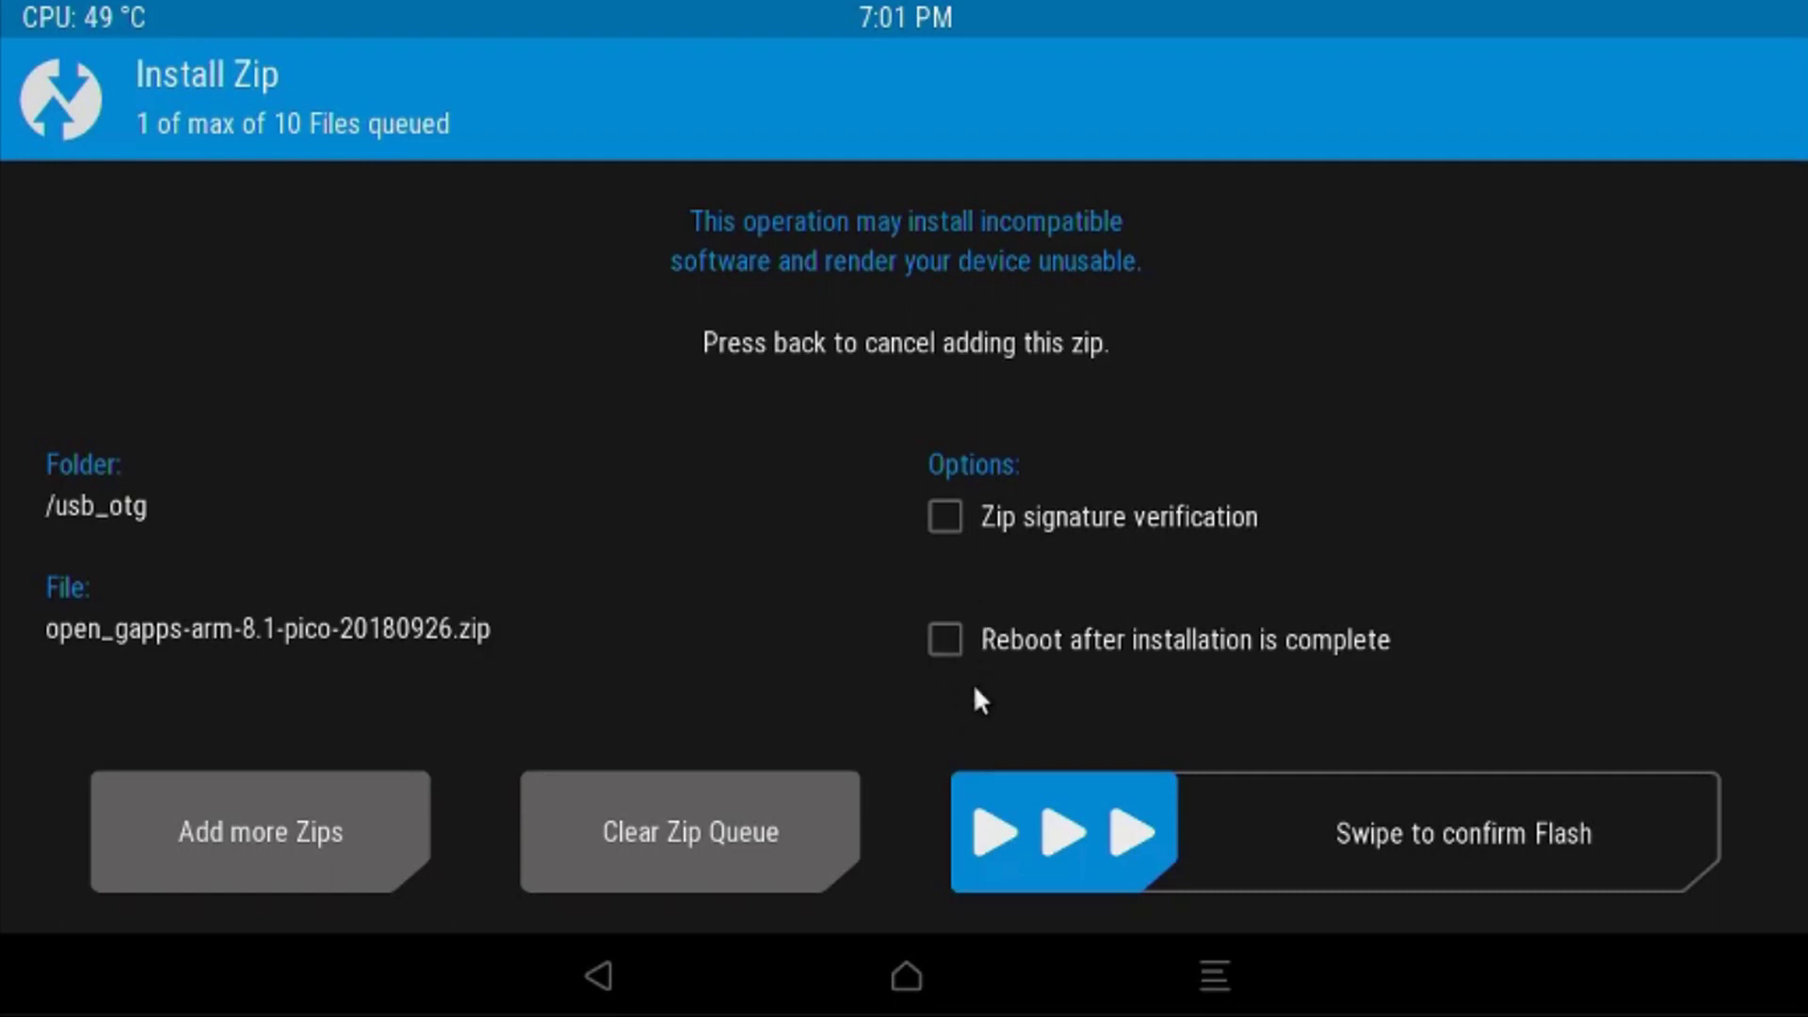
{"action": "left_click_drag", "start_coordinate": [1048, 812], "coordinate": [1638, 829]}
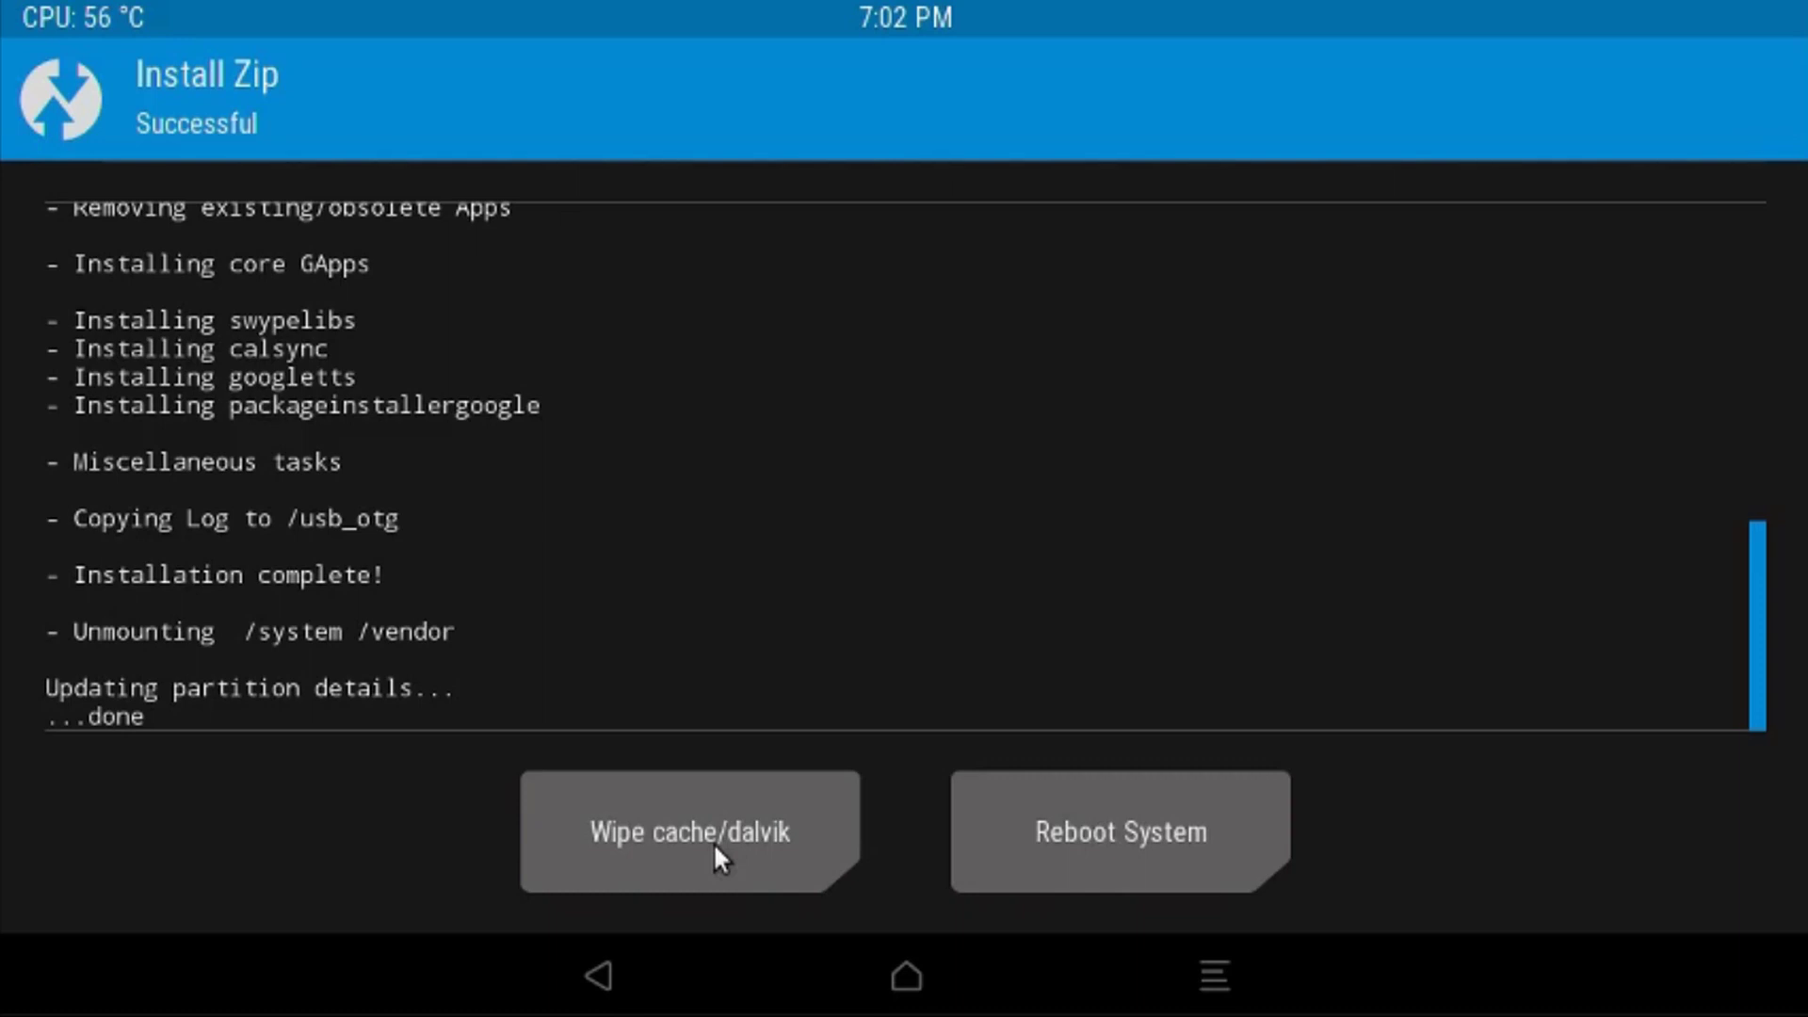
- Return to the package list and flash lineage-15.1-rpi3-recovery2boot.zip with reboot afterwards
{"action": "left_click", "coordinate": [603, 960]}
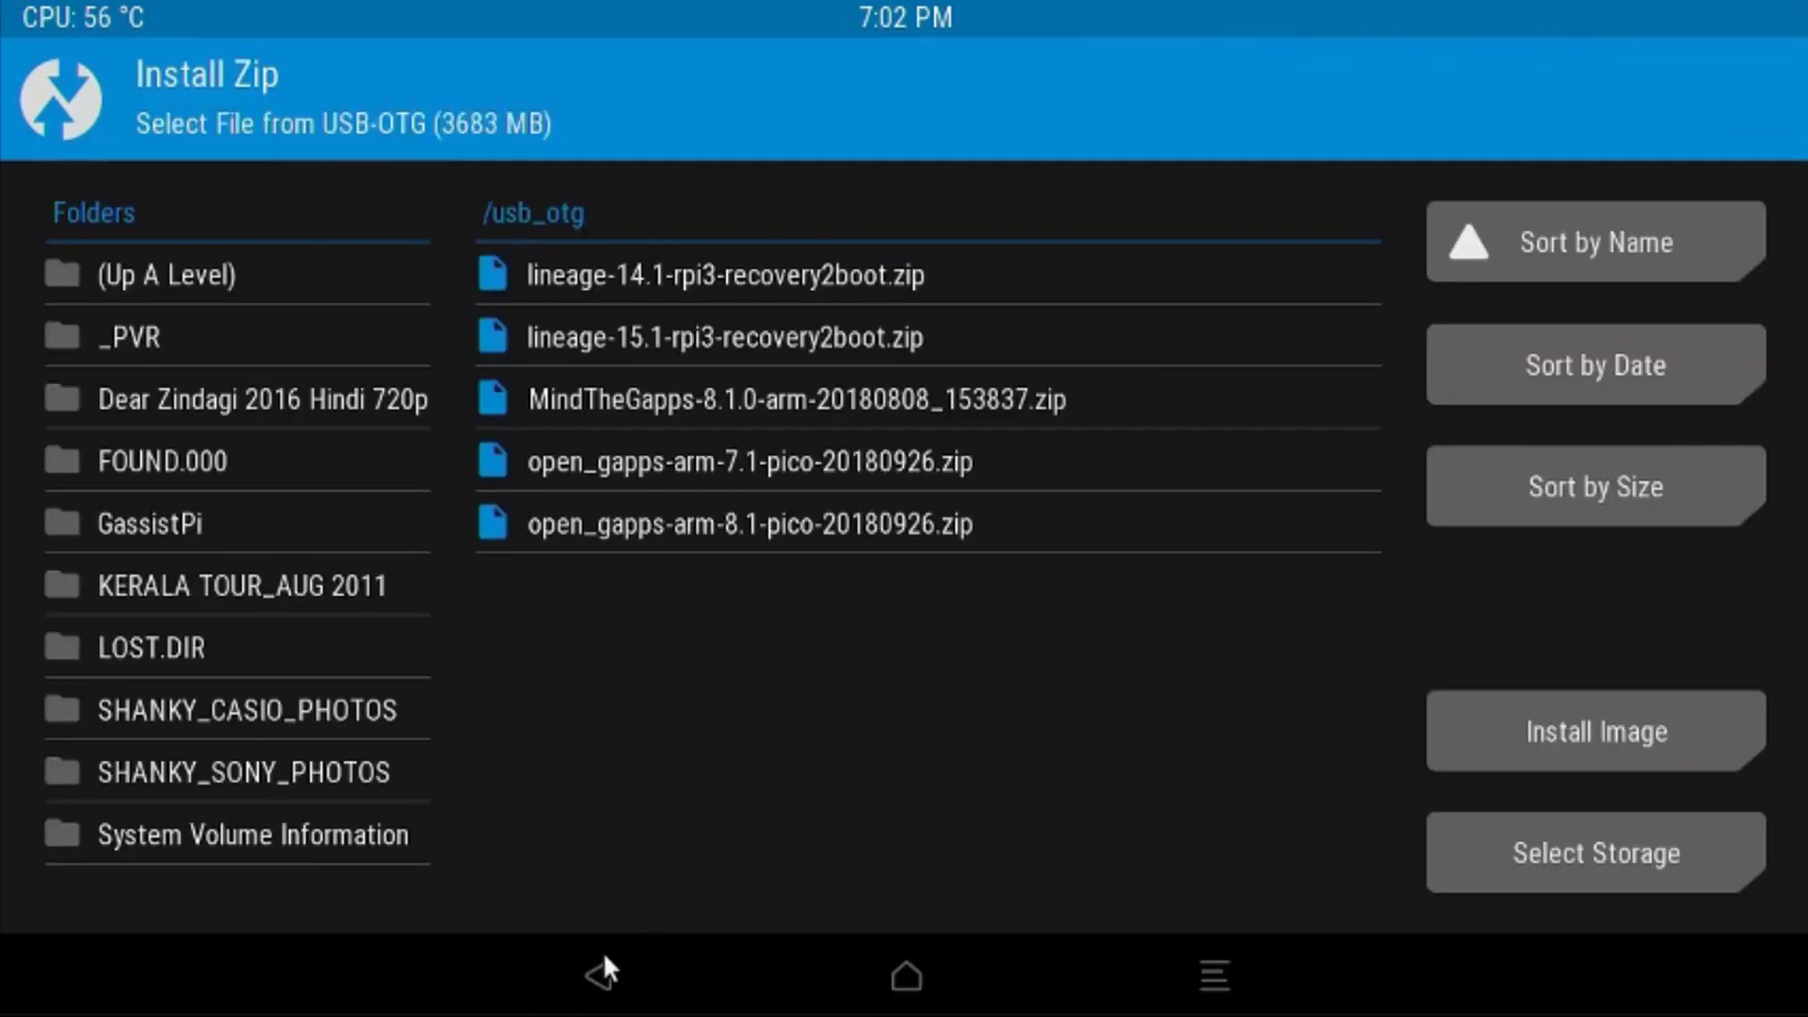
{"action": "left_click", "coordinate": [781, 341]}
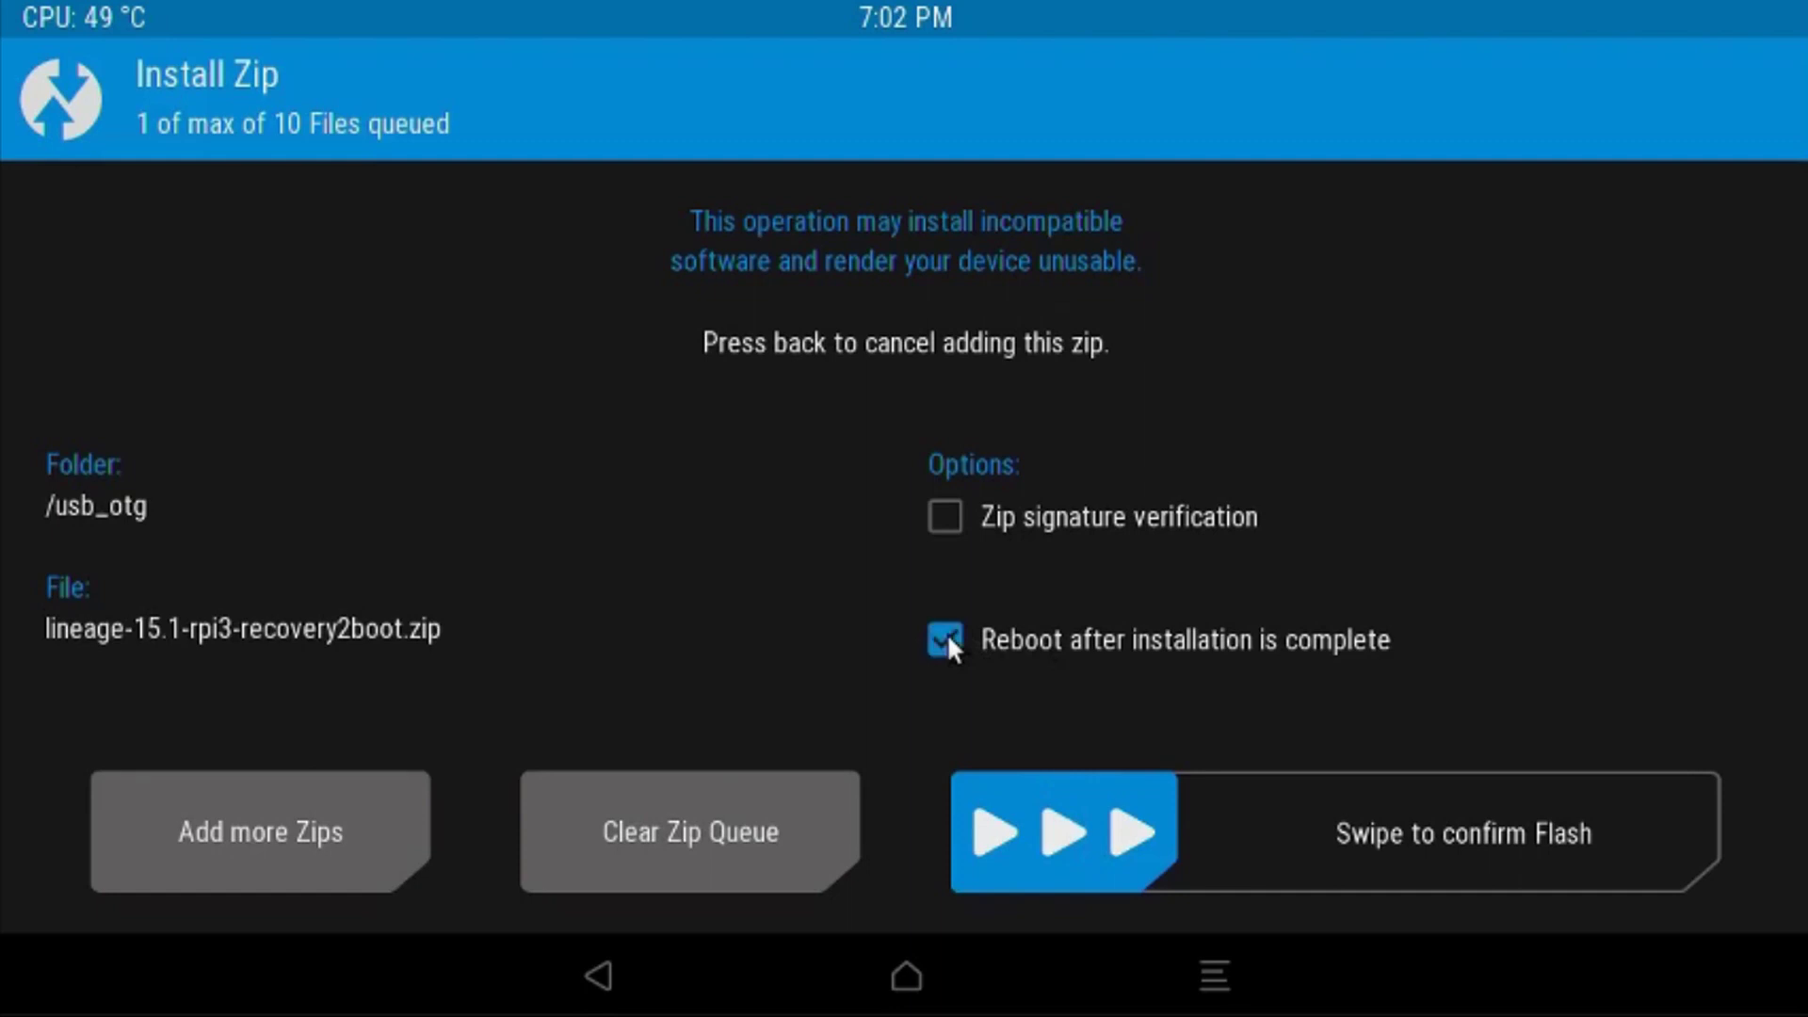
{"action": "left_click_drag", "start_coordinate": [1026, 845], "coordinate": [1686, 862]}
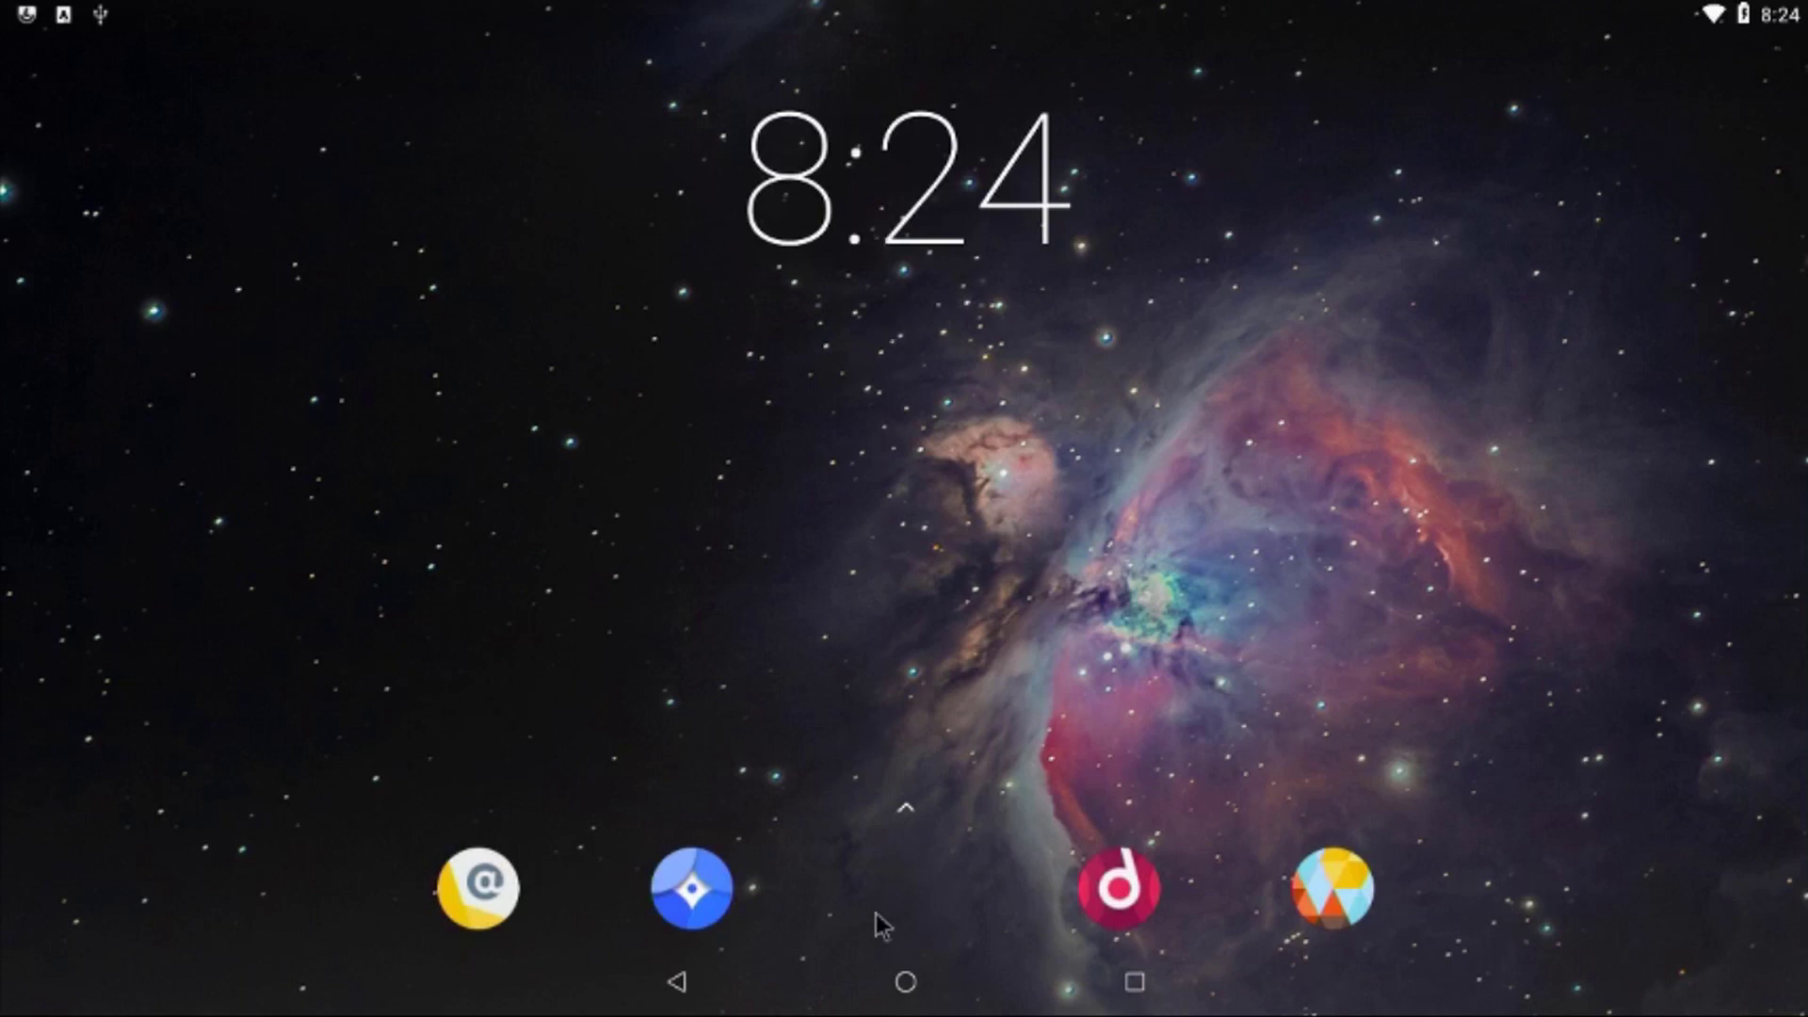
- Swipe up from the home screen dock to show all fourteen apps, including Play Store
{"action": "left_click_drag", "start_coordinate": [897, 888], "coordinate": [896, 212]}
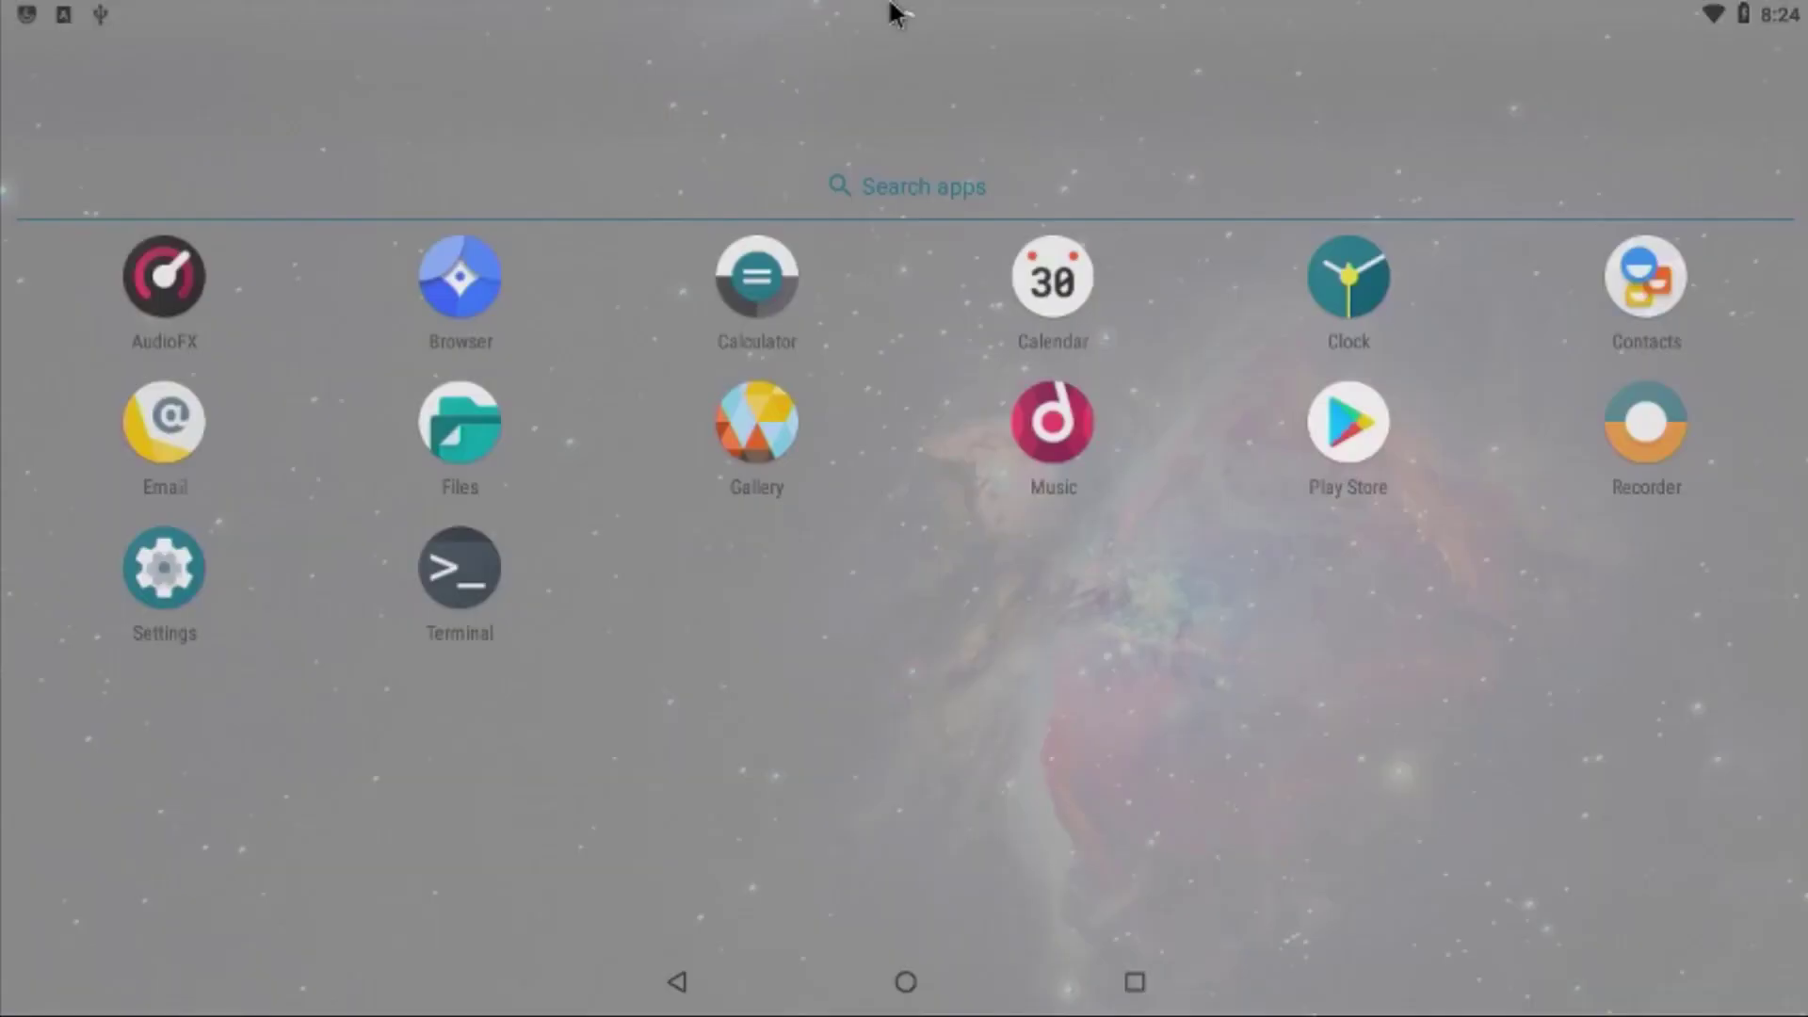
{"action": "scroll", "coordinate": [1232, 579], "scroll_direction": "down", "scroll_amount": 2}
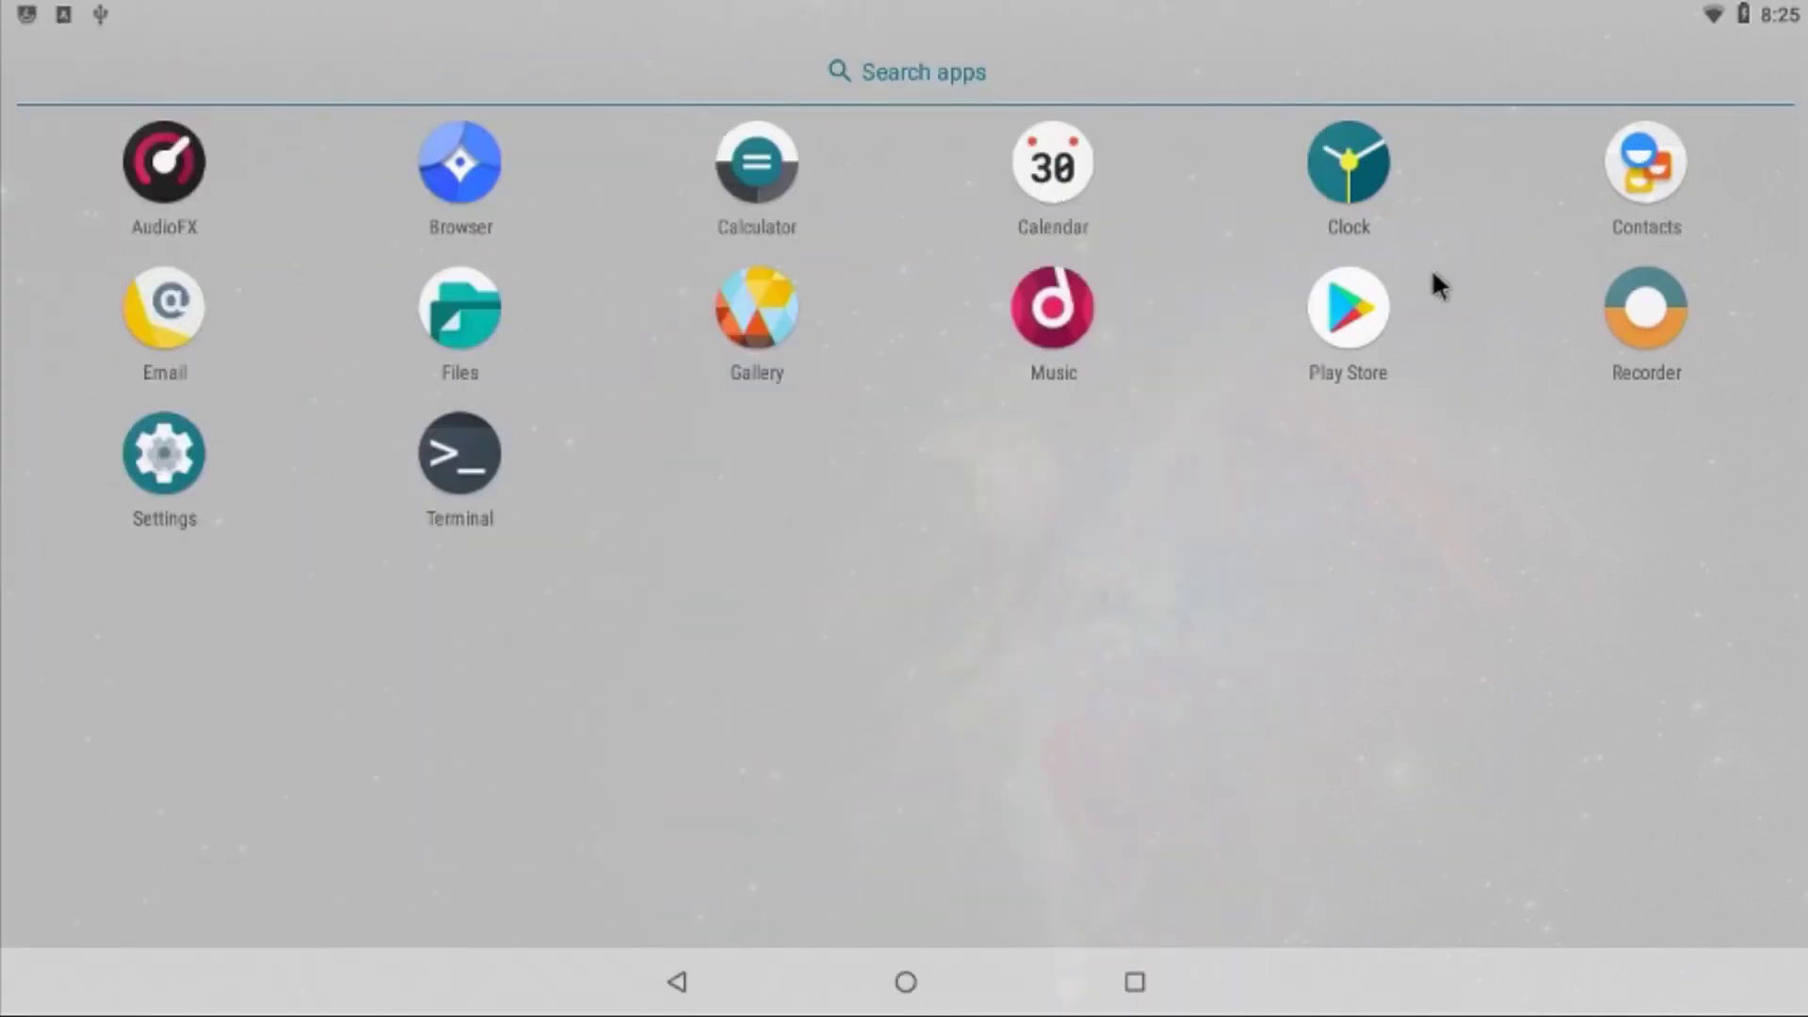
- Launch the Play Store from the app drawer
{"action": "left_click", "coordinate": [1368, 324]}
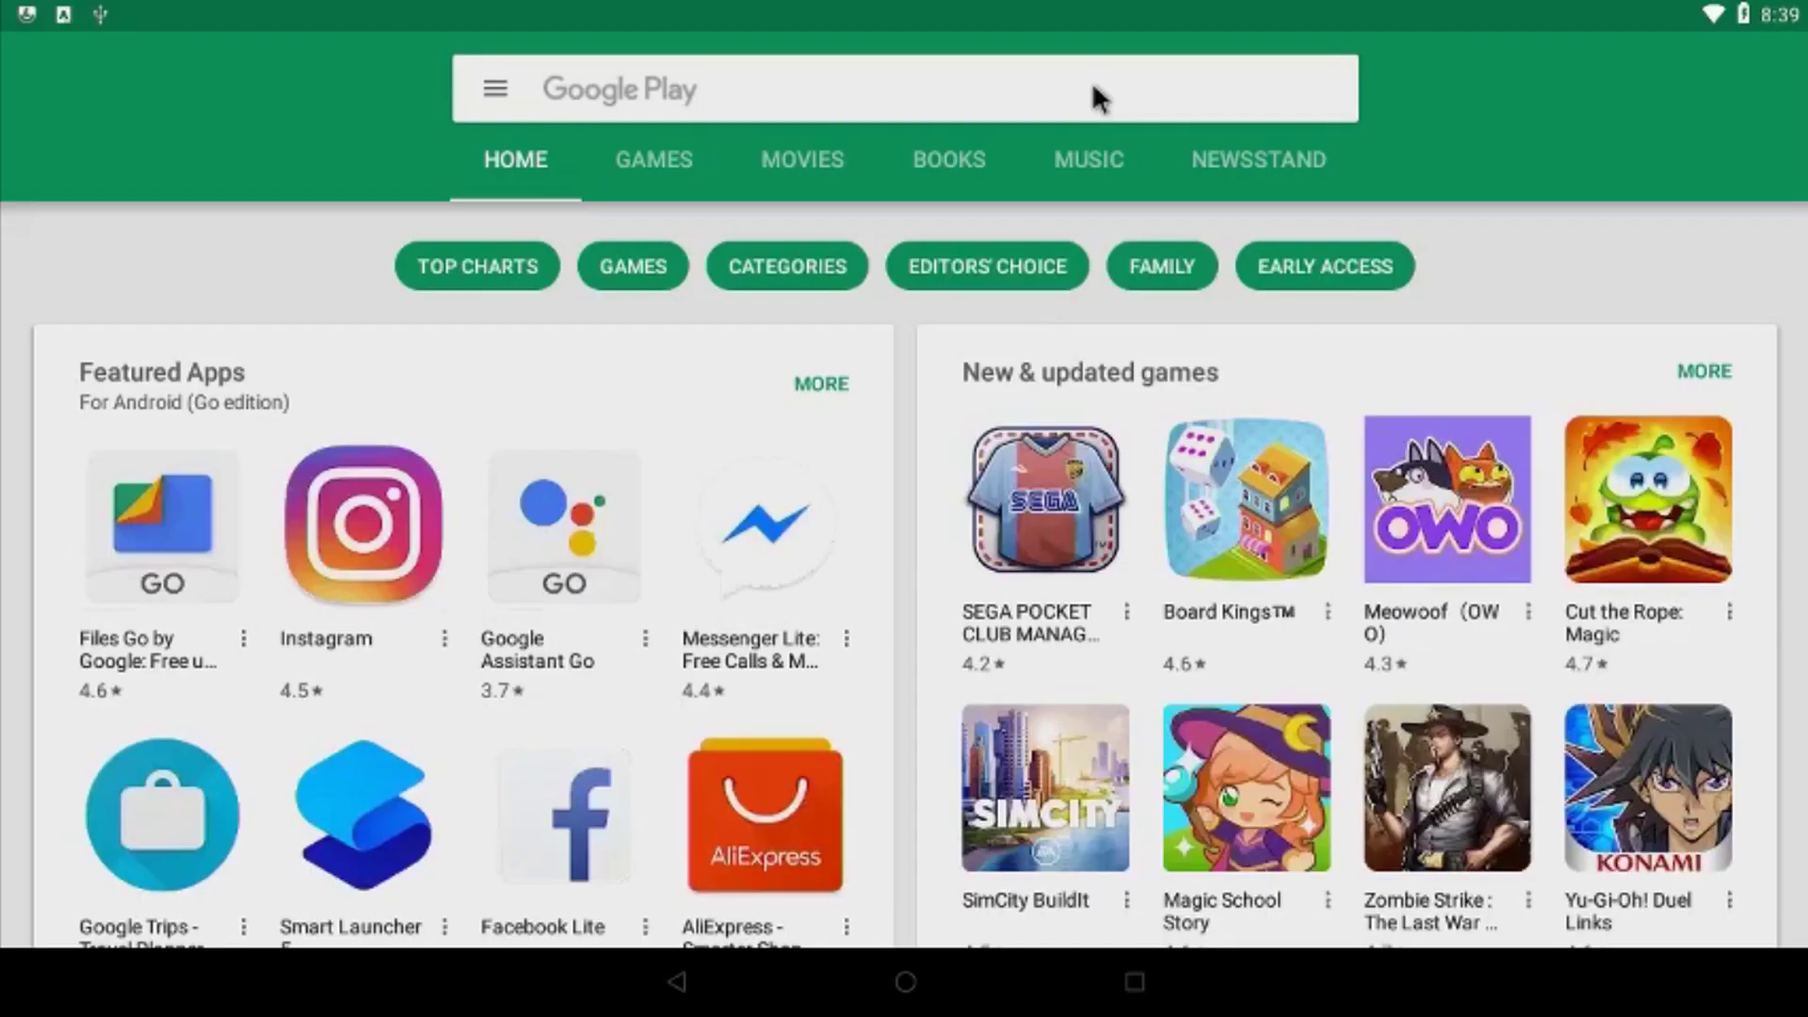